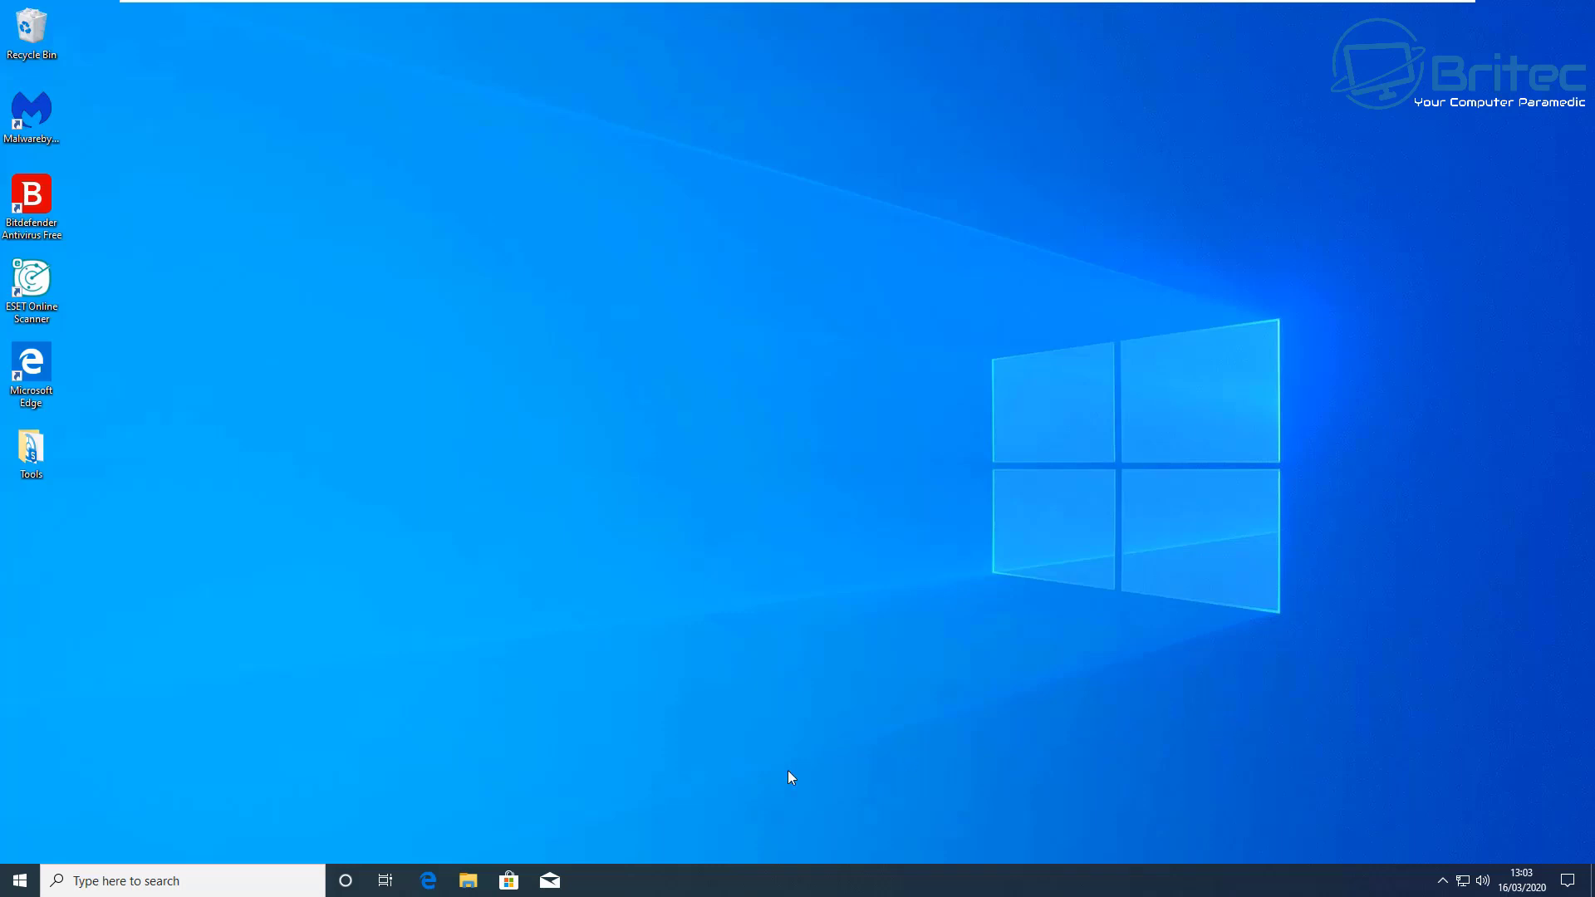
Step: Launch Computer Management from the Start button's Win+X quick menu
right_click(16, 878)
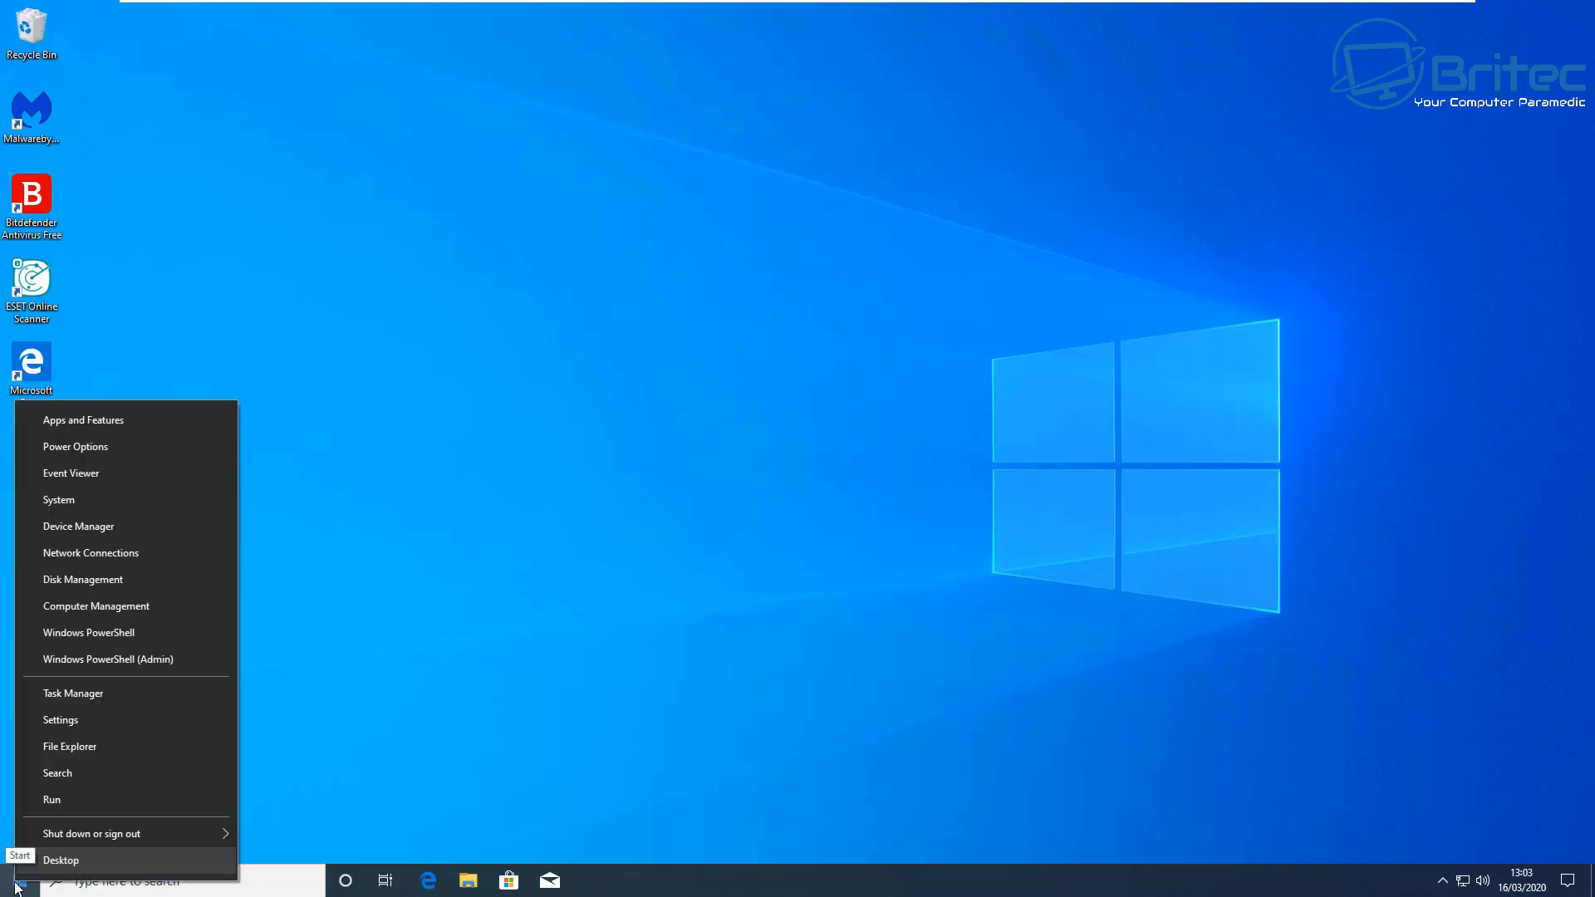
left_click(90, 606)
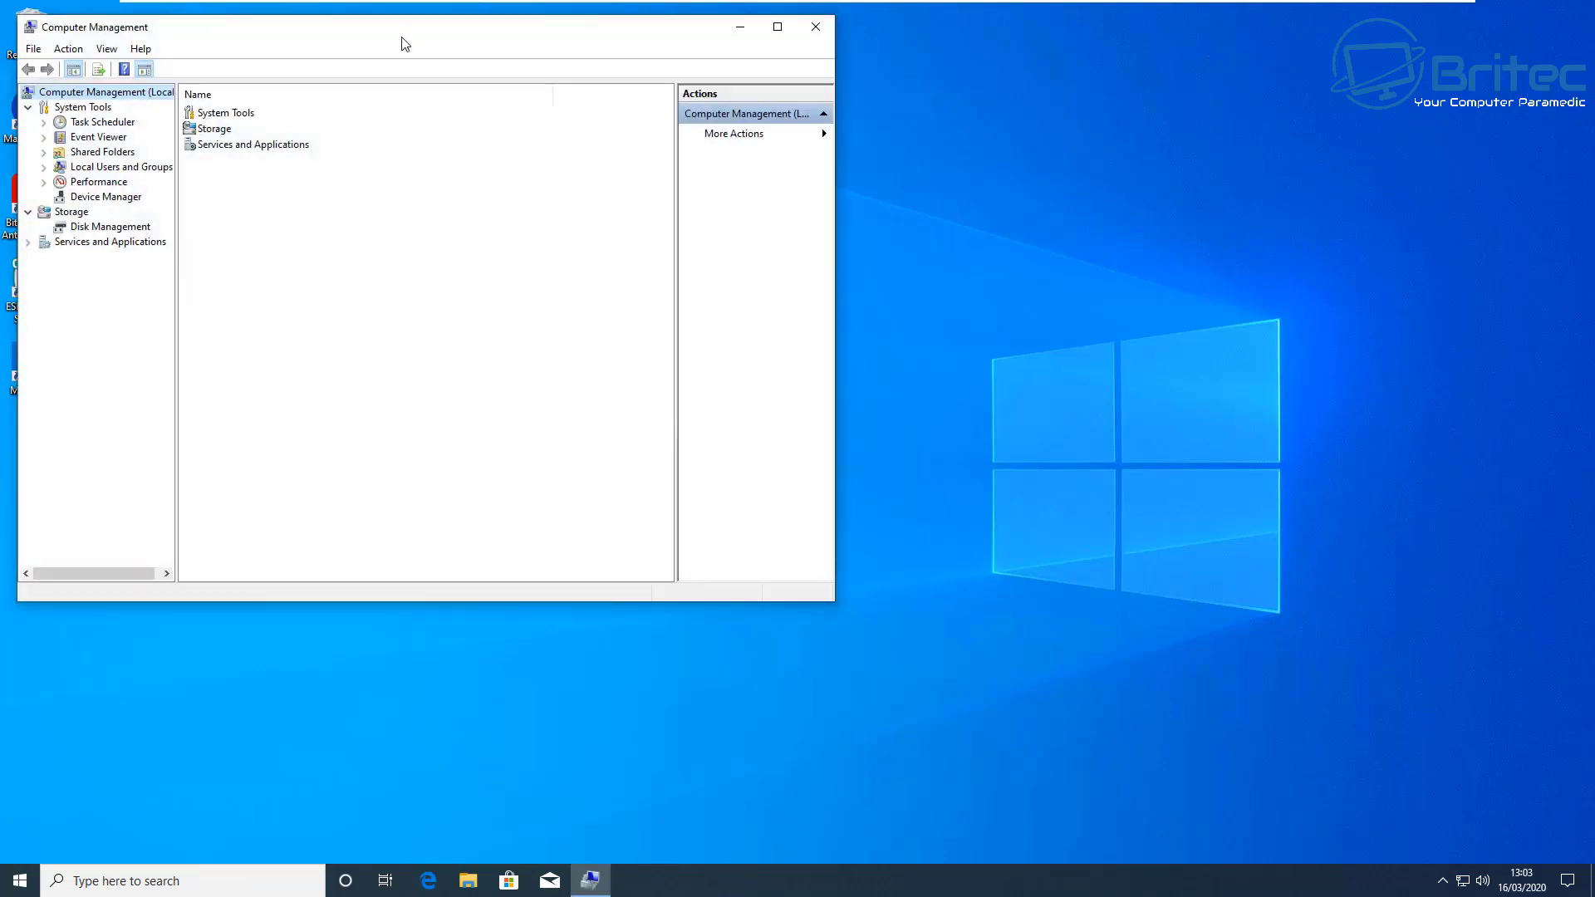
Step: Centre the window, browse the five local user accounts including Administrator, then minimize it
left_click_drag(403, 42, 712, 125)
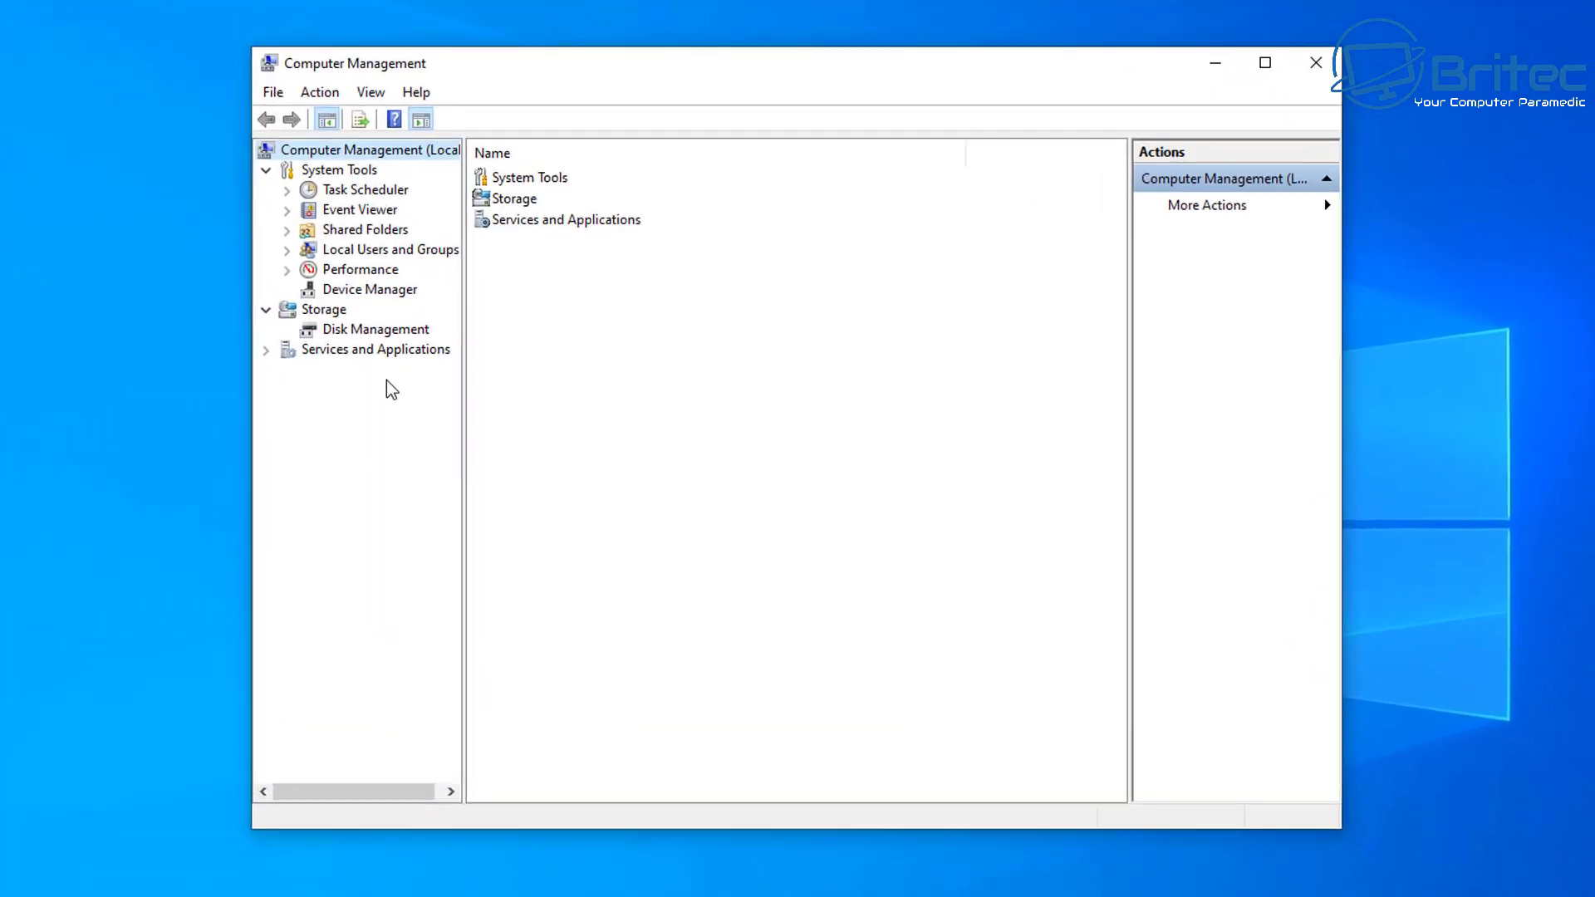
left_click(344, 252)
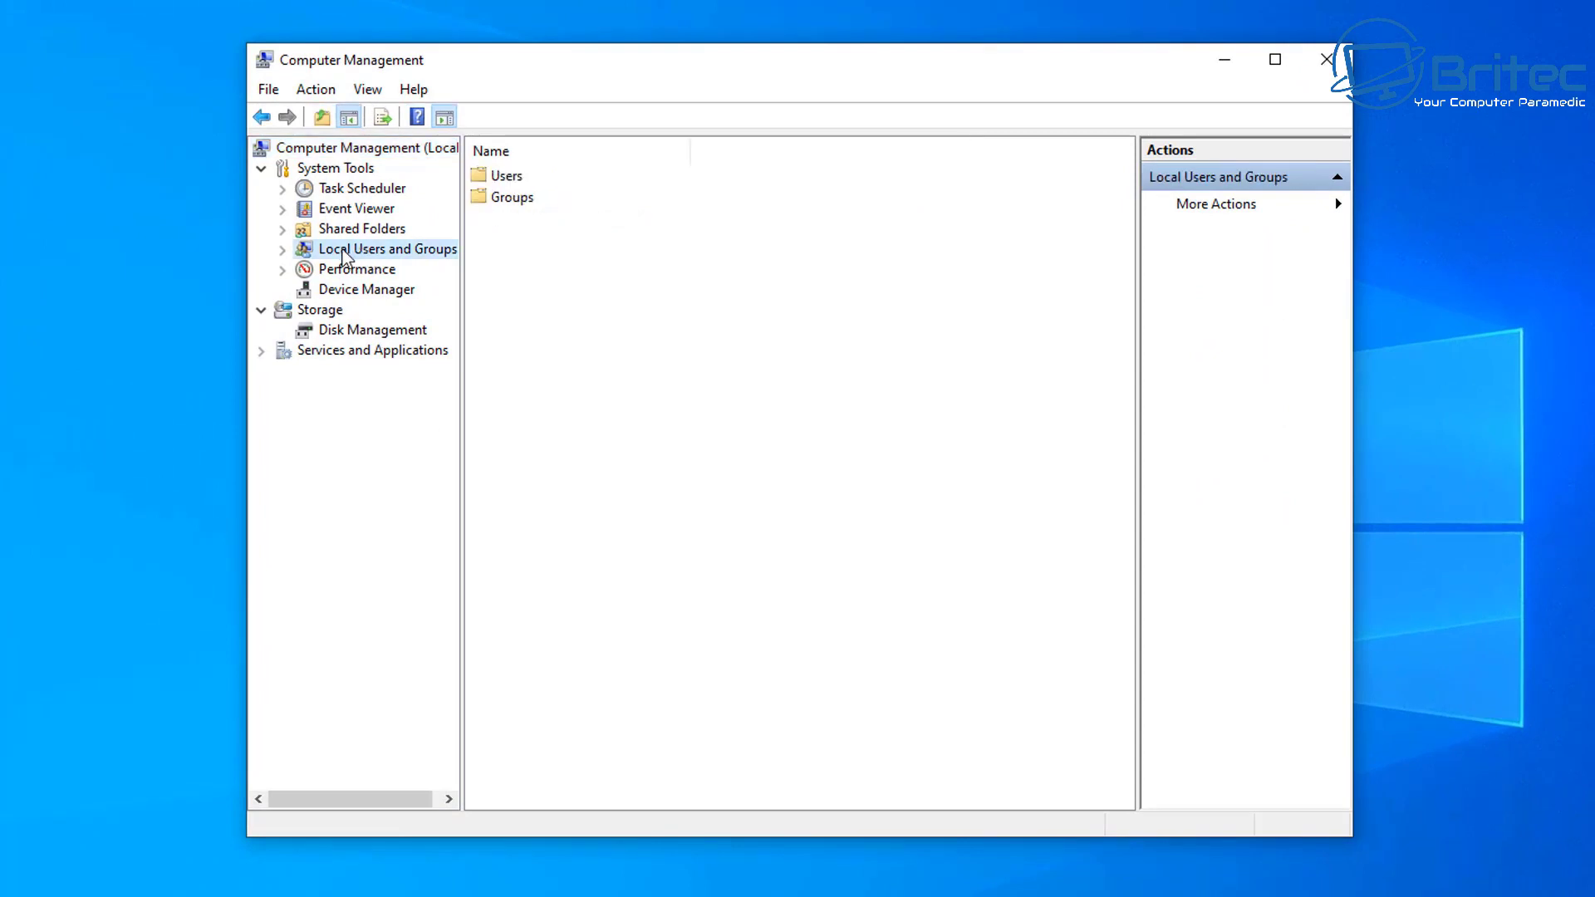
double_click(513, 178)
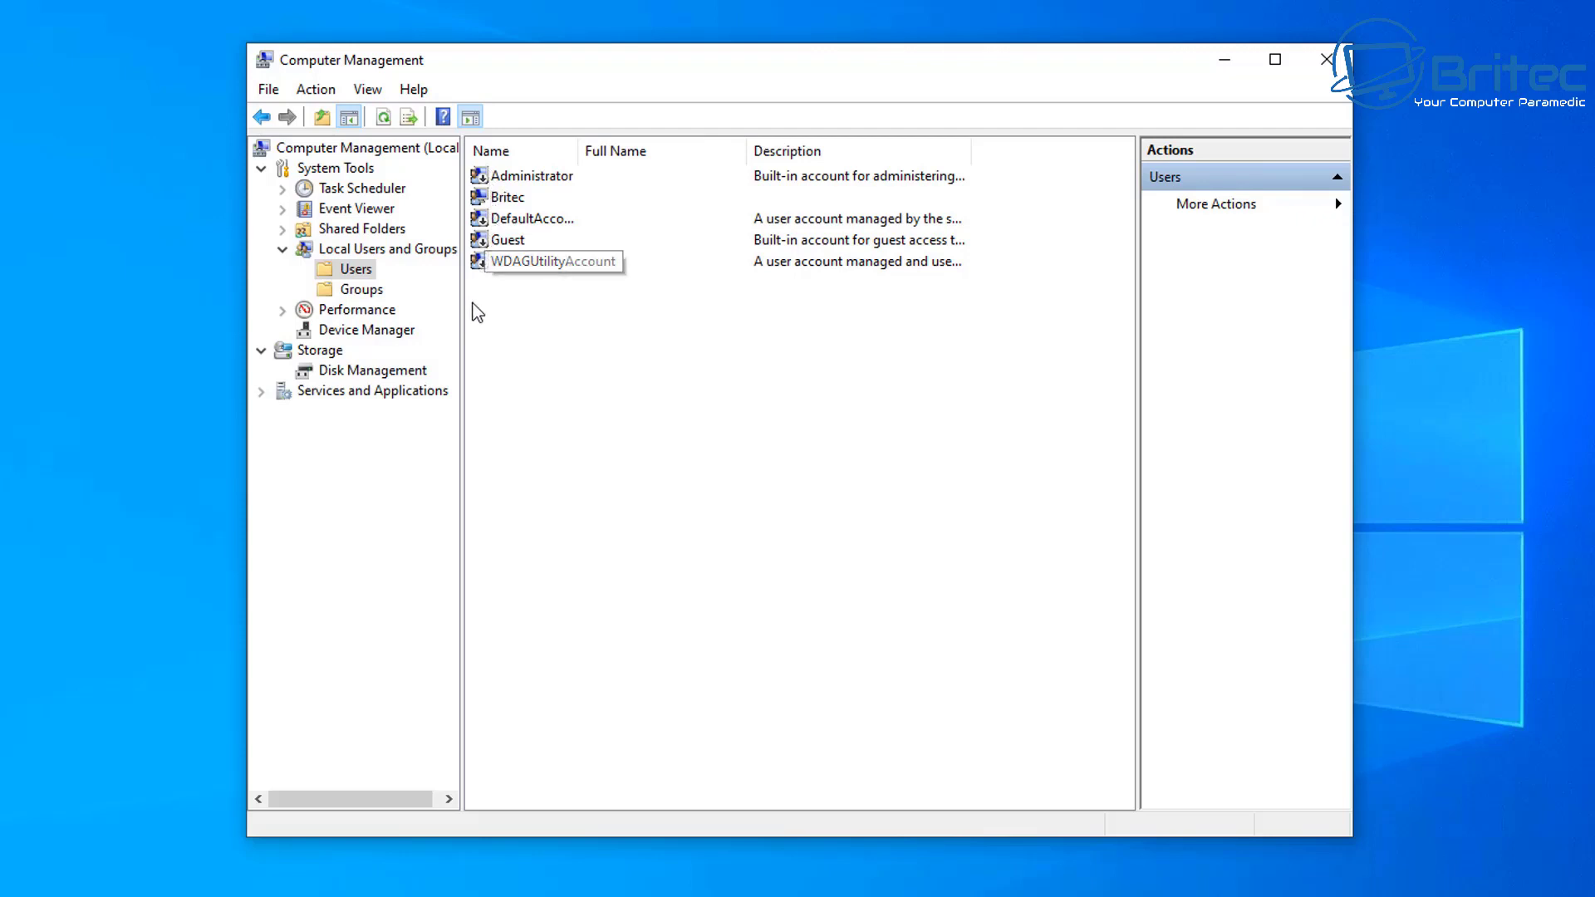
left_click(506, 178)
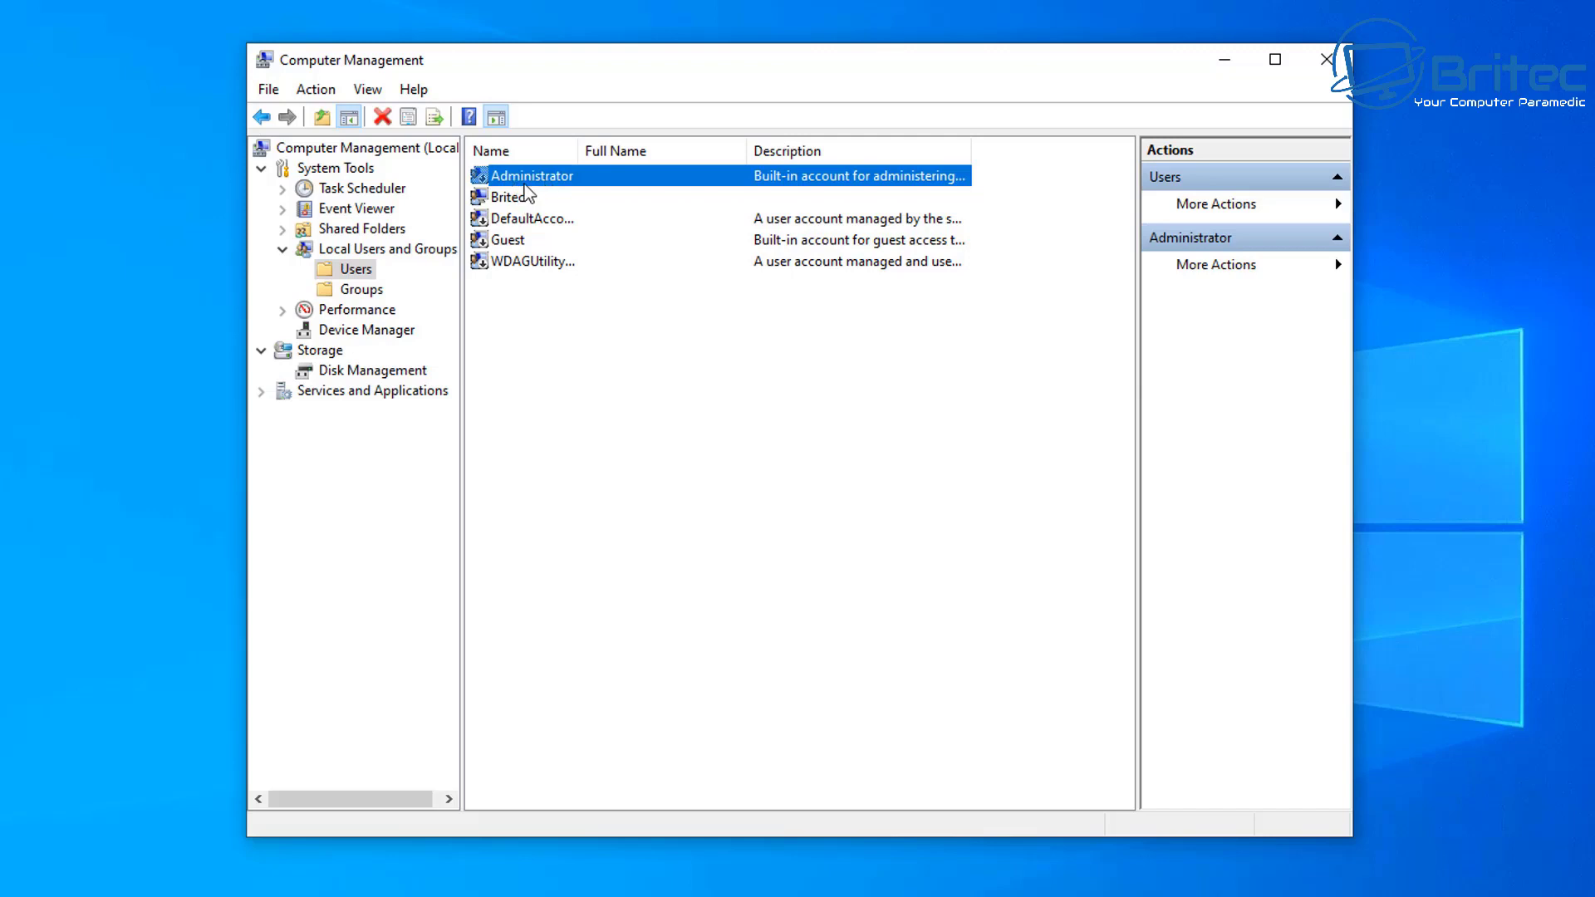
left_click(515, 204)
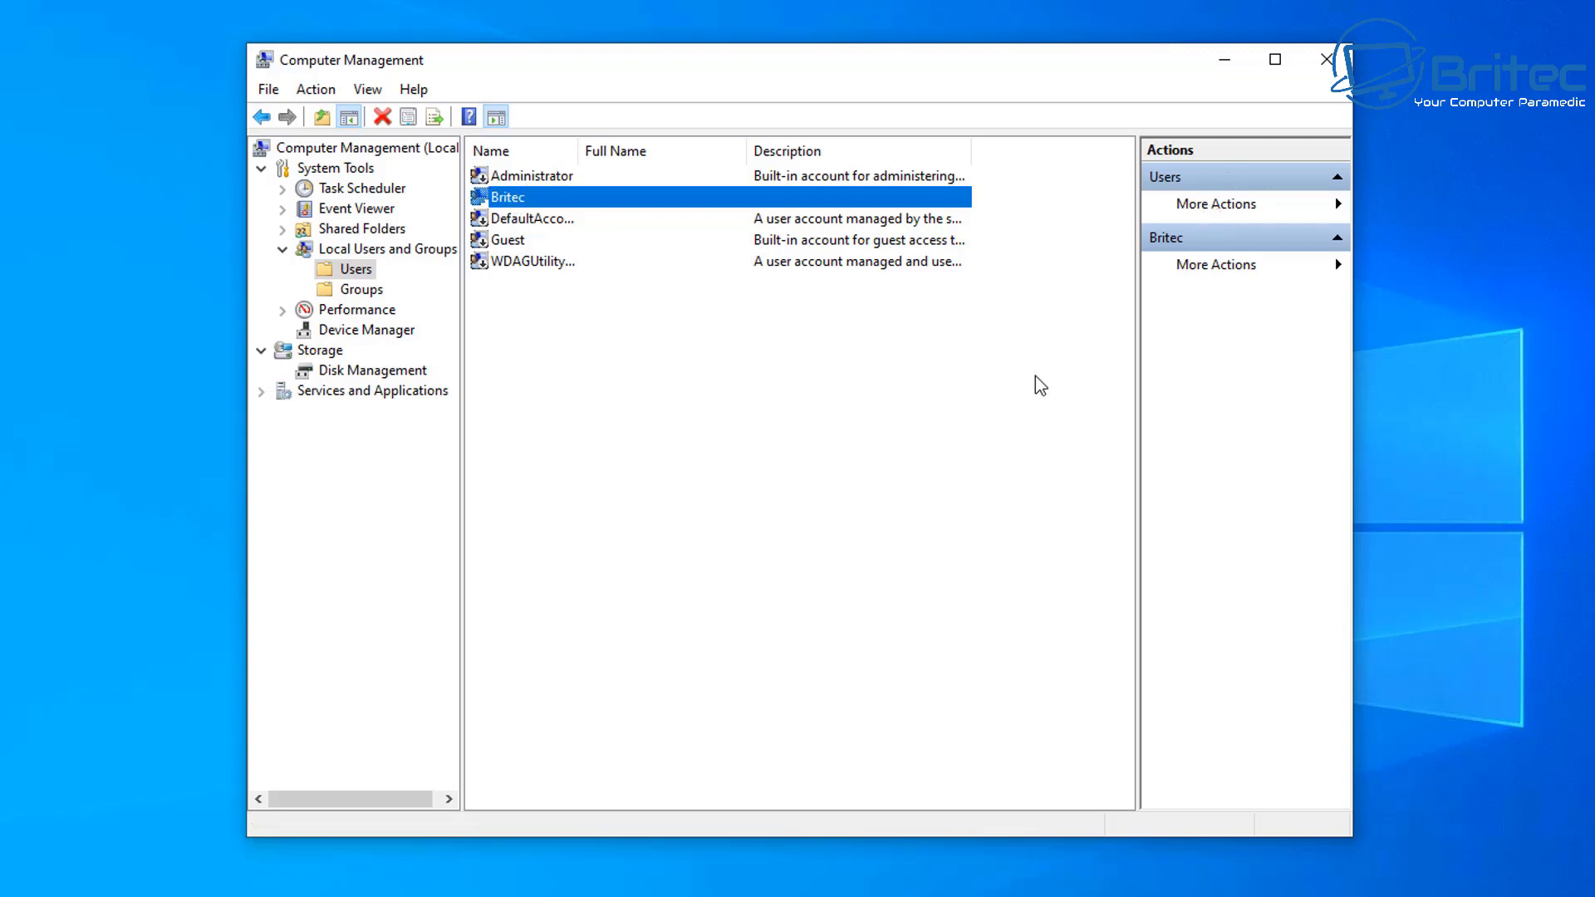
left_click(1224, 59)
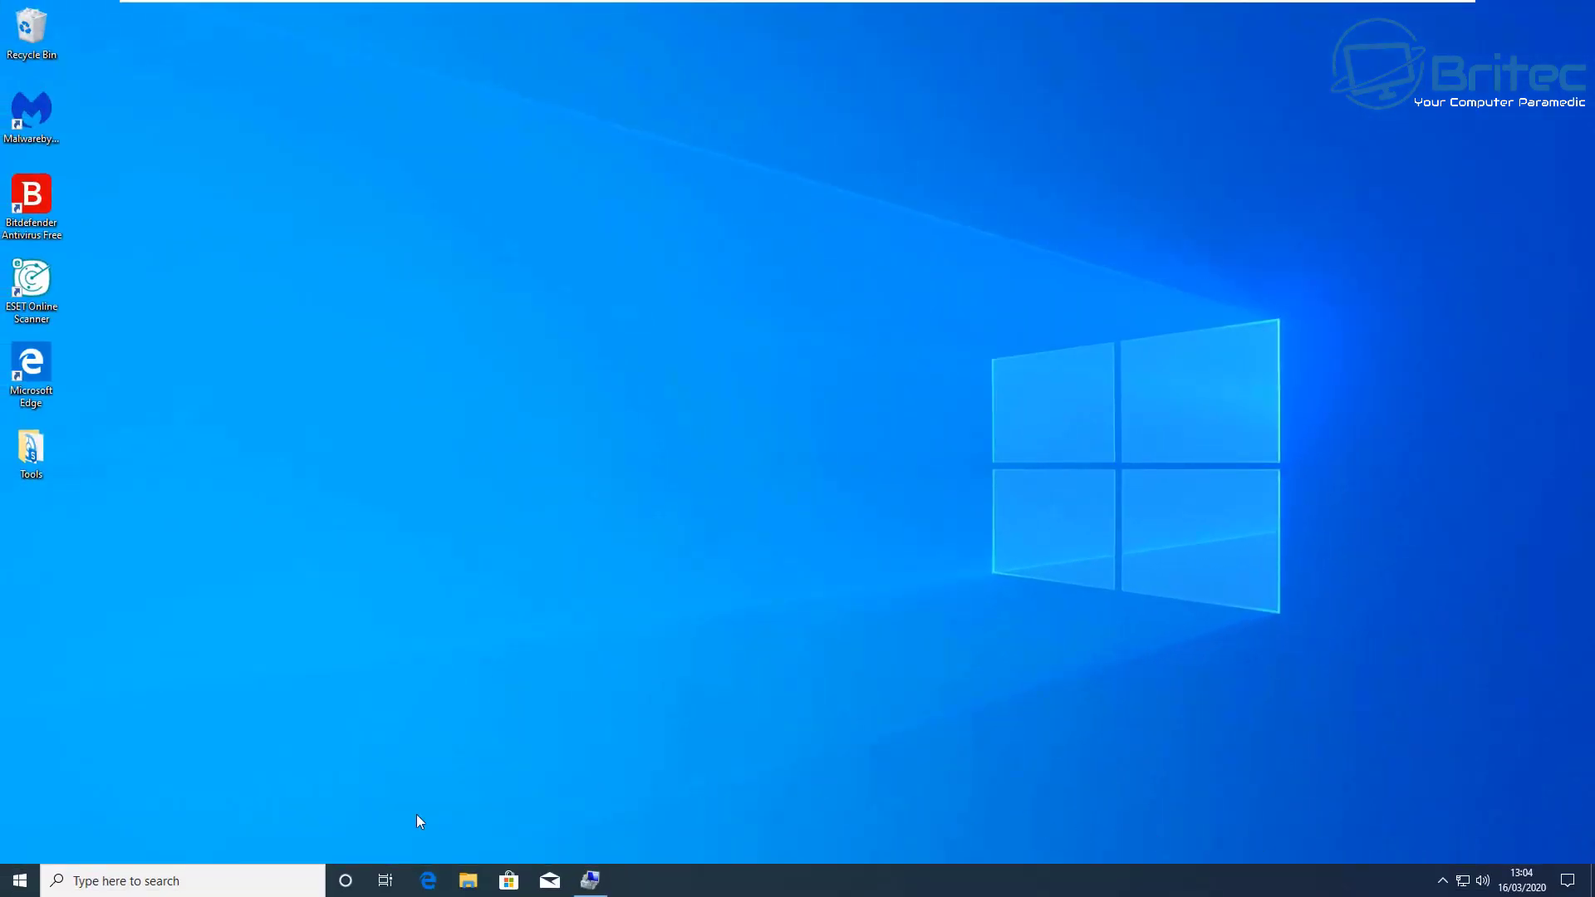
Step: Search for 'control pan' and open Control Panel from the best match
left_click(150, 880)
type("con")
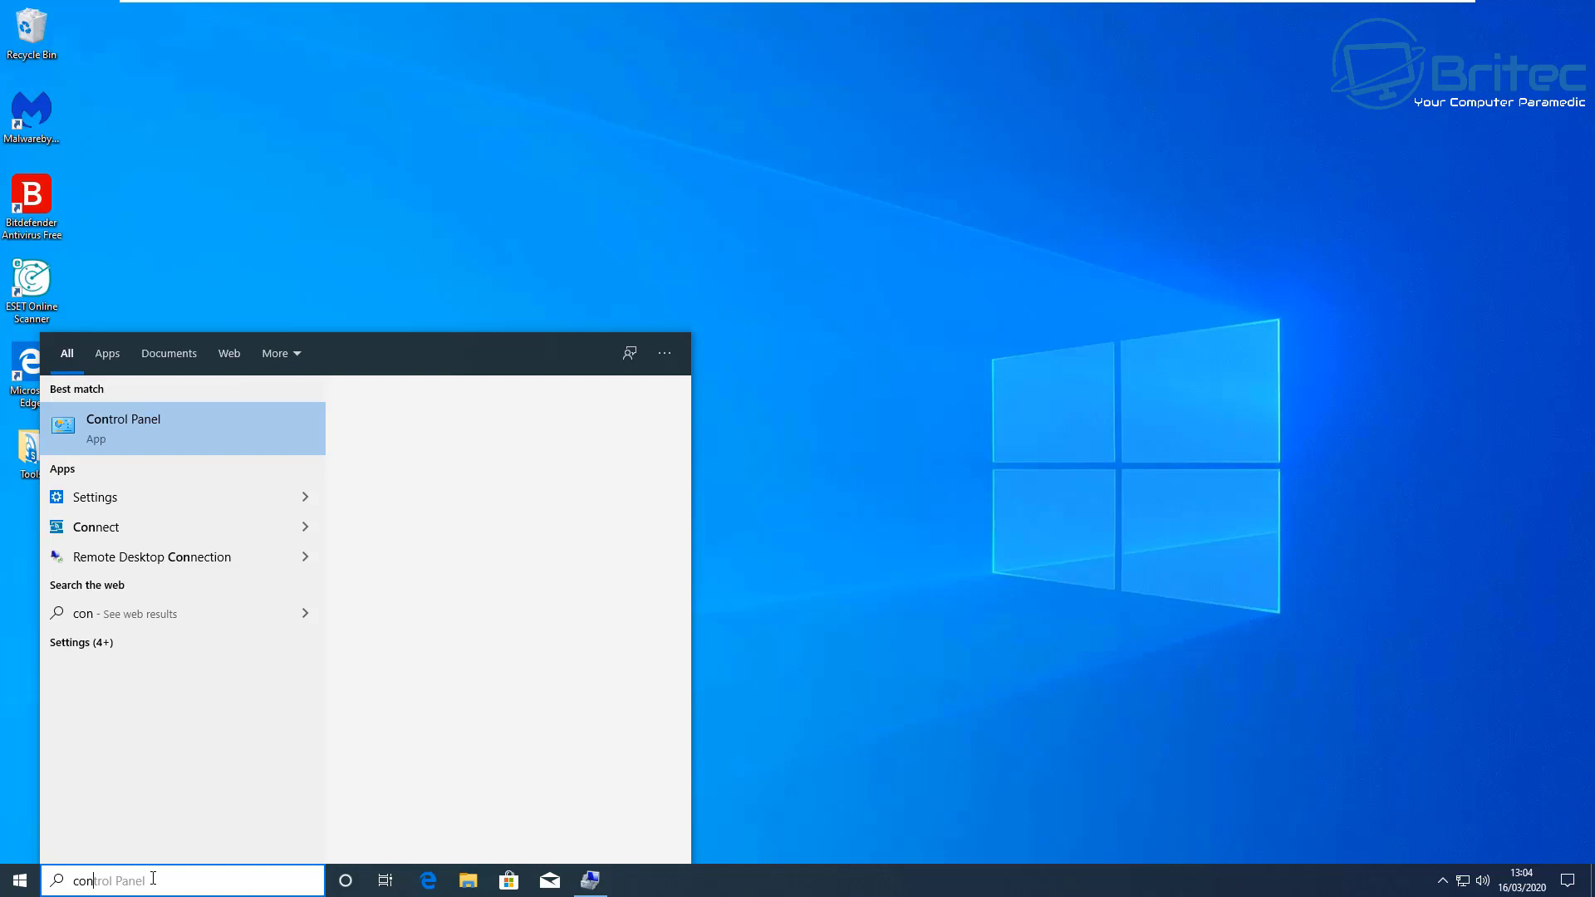
type("trol pan")
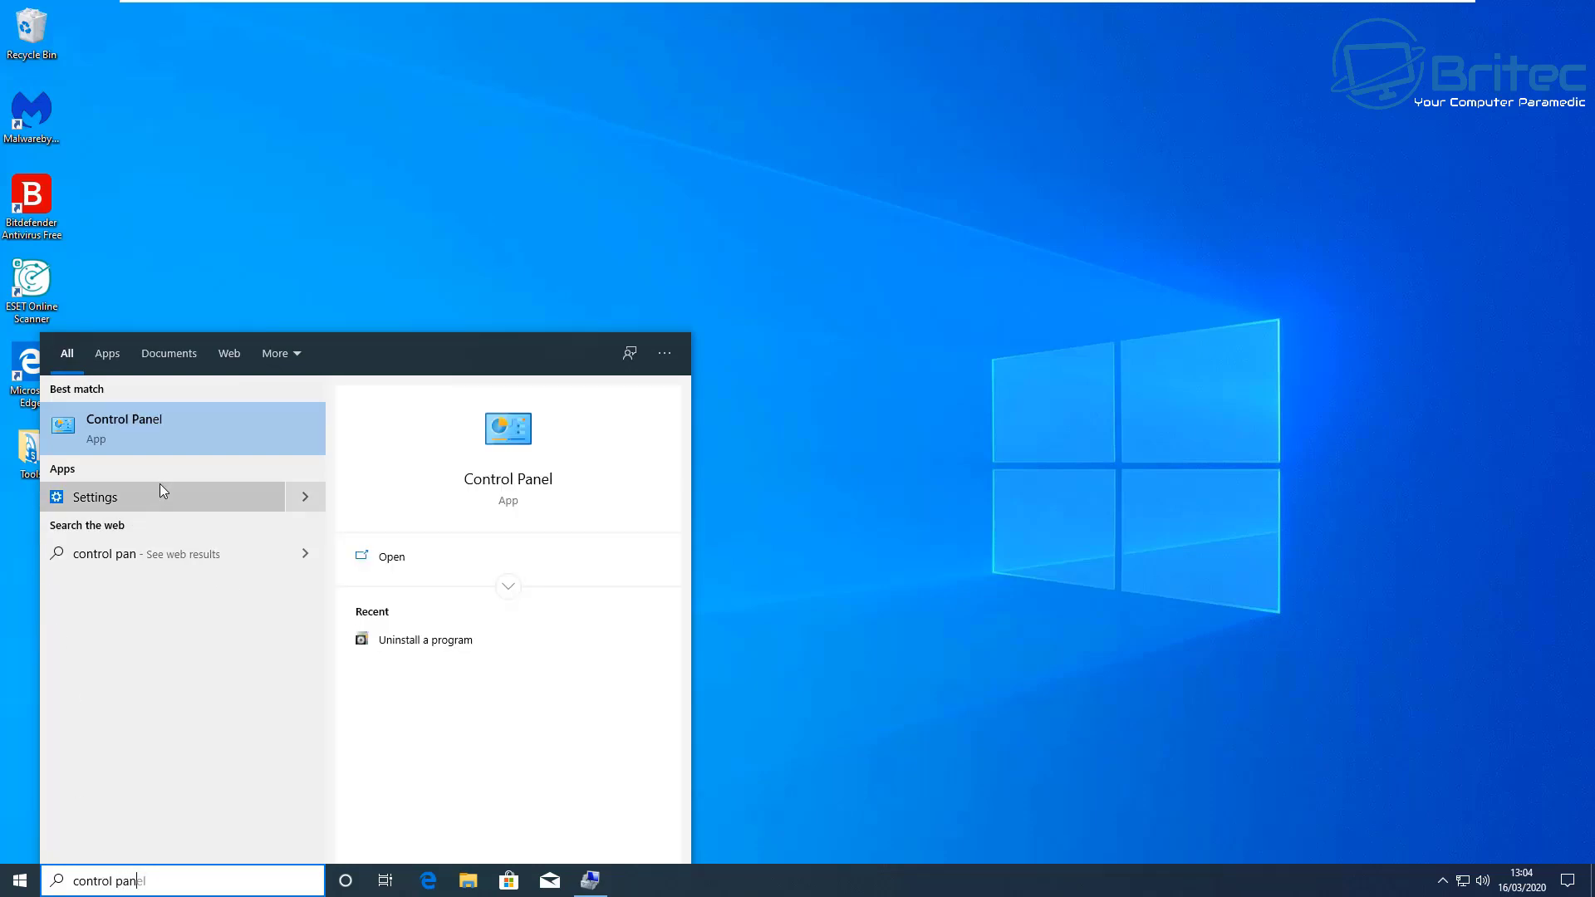
left_click(142, 435)
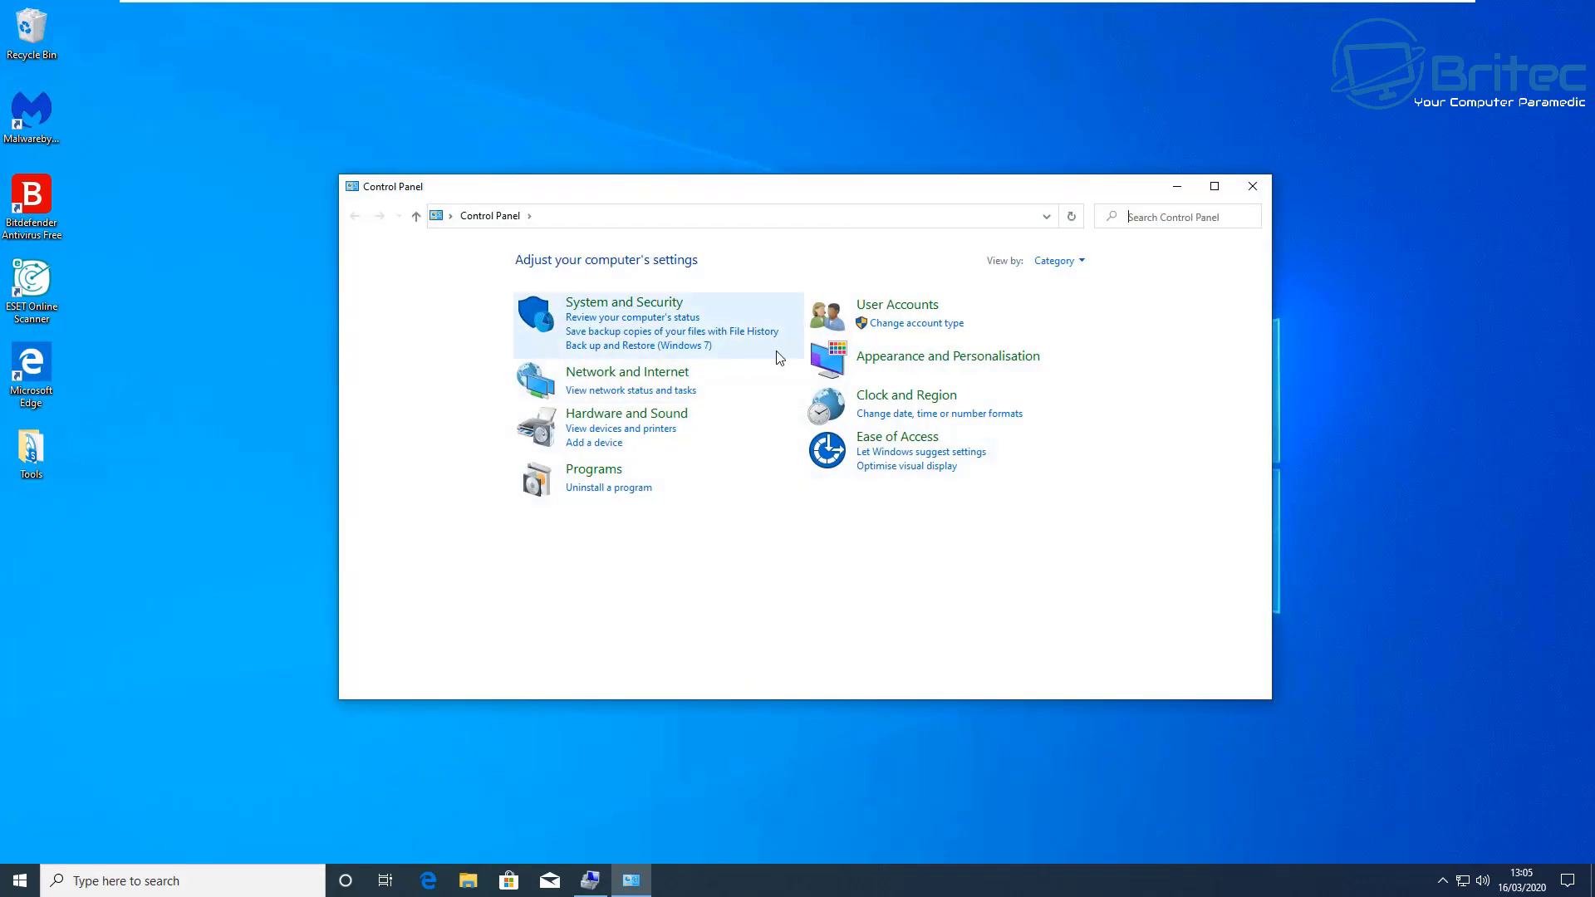
Step: Check the current user's account type under User Accounts, then close the window
left_click(881, 314)
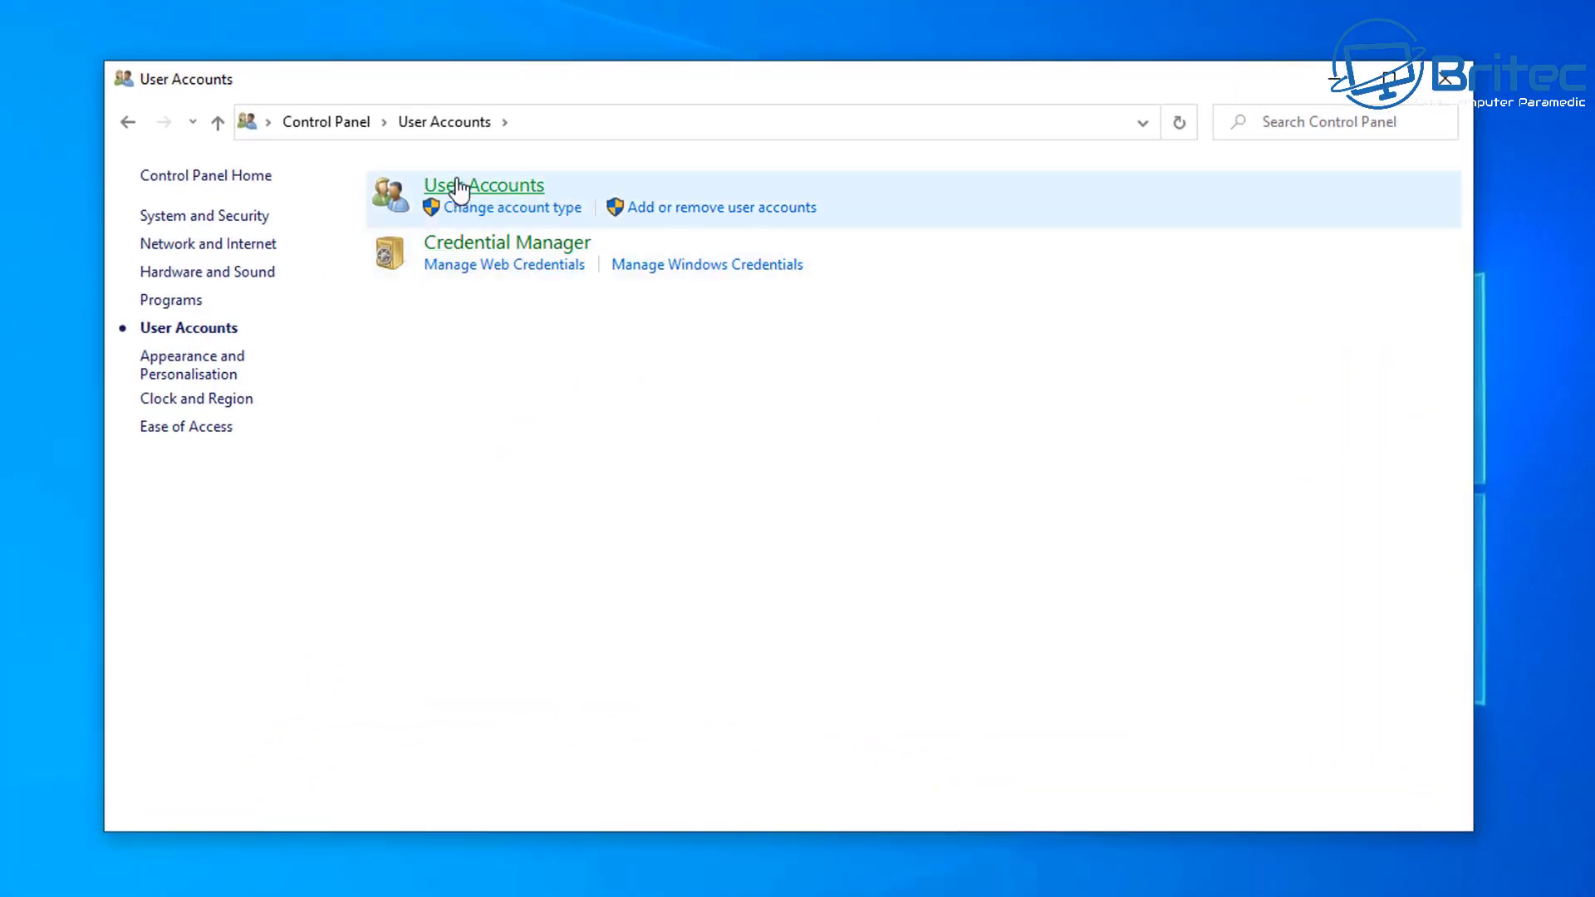
left_click(459, 190)
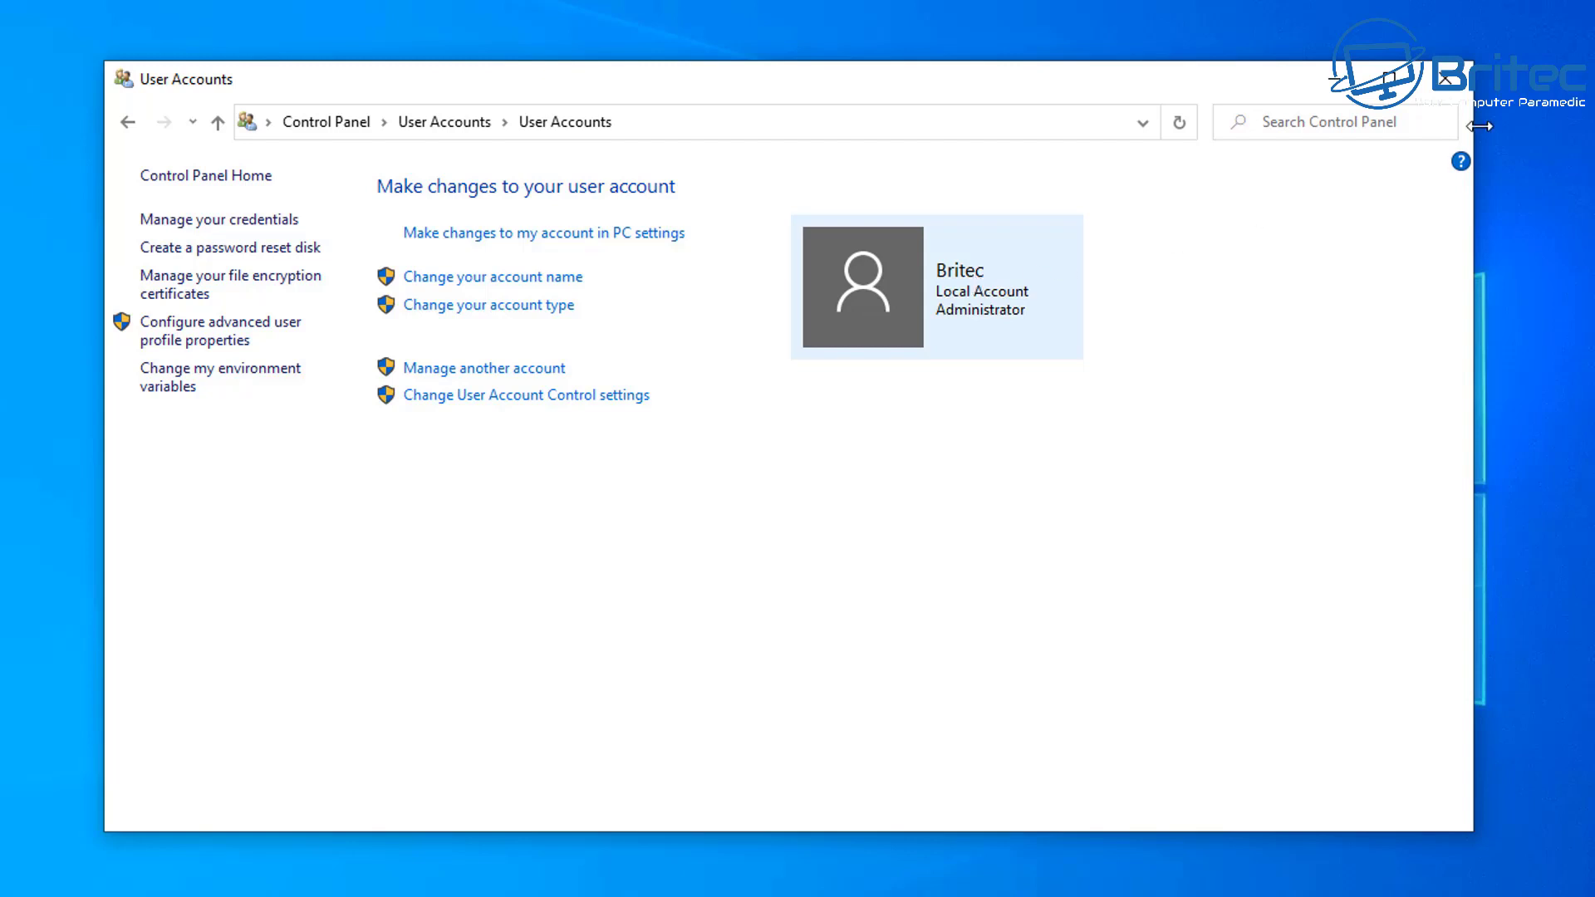
left_click(1445, 80)
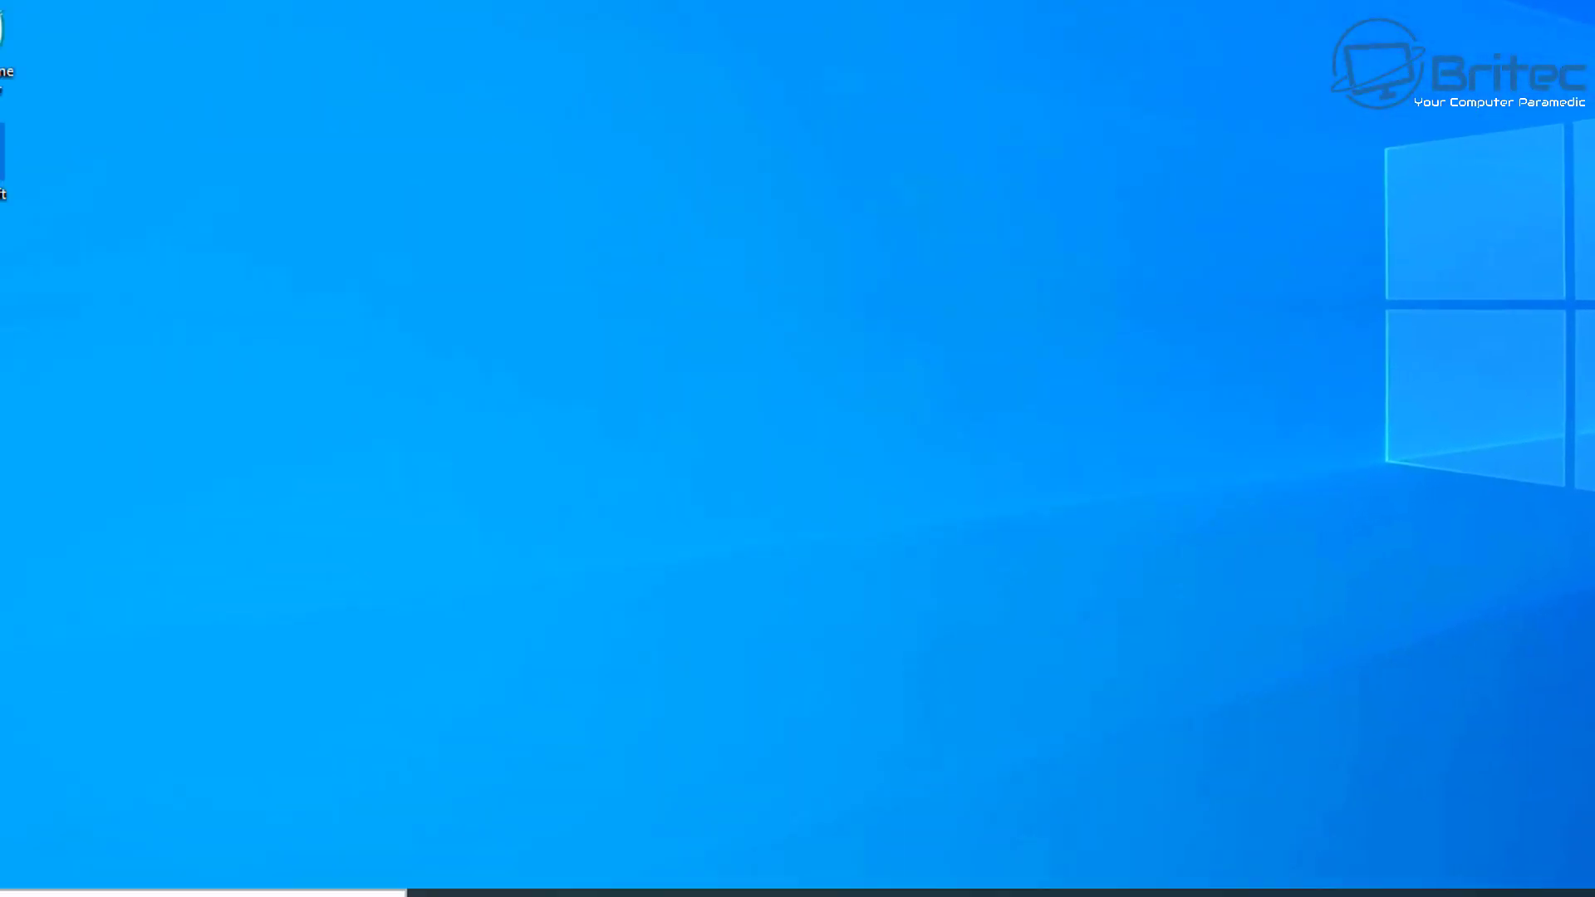
Step: Run Command Prompt as administrator via a 'cmd' search, approving the UAC prompt
left_click(129, 876)
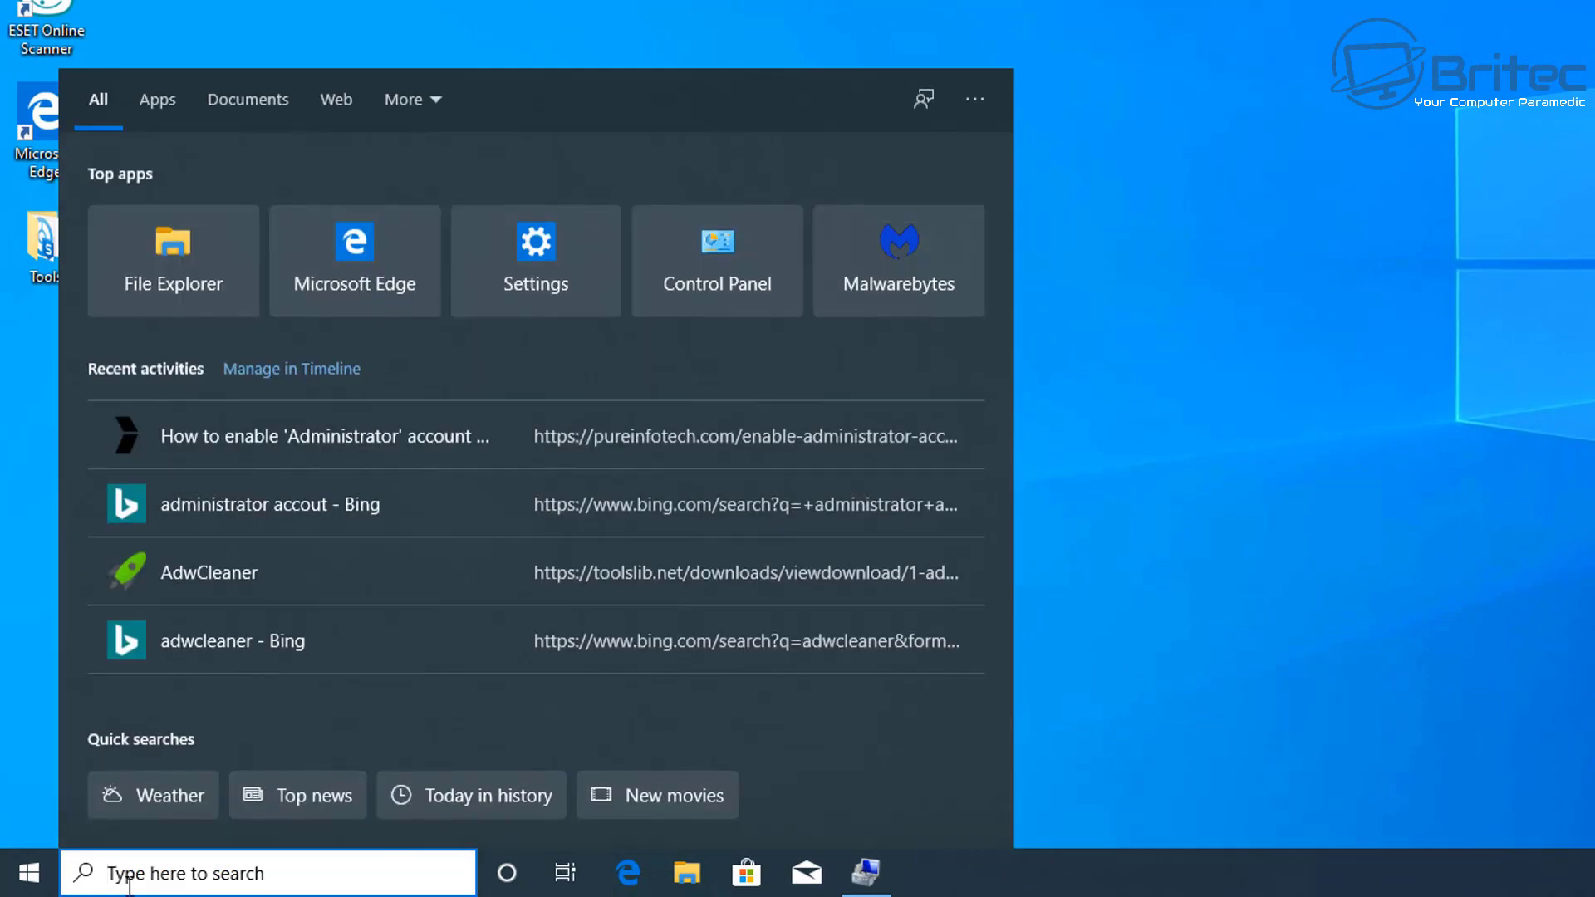
type("cmd")
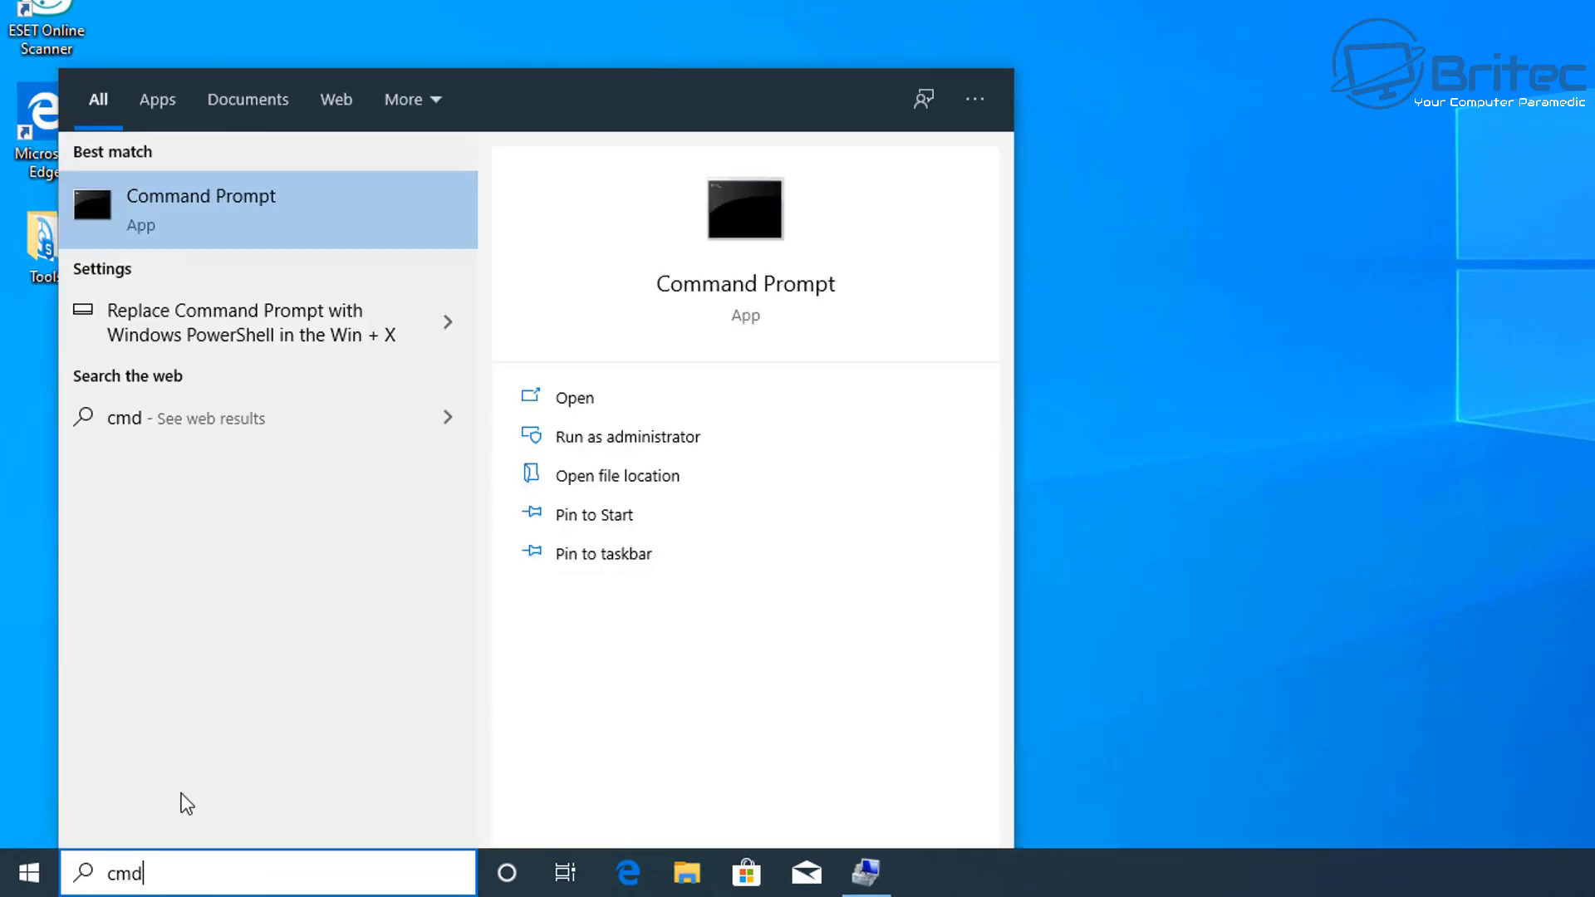
left_click(634, 439)
left_click(1035, 381)
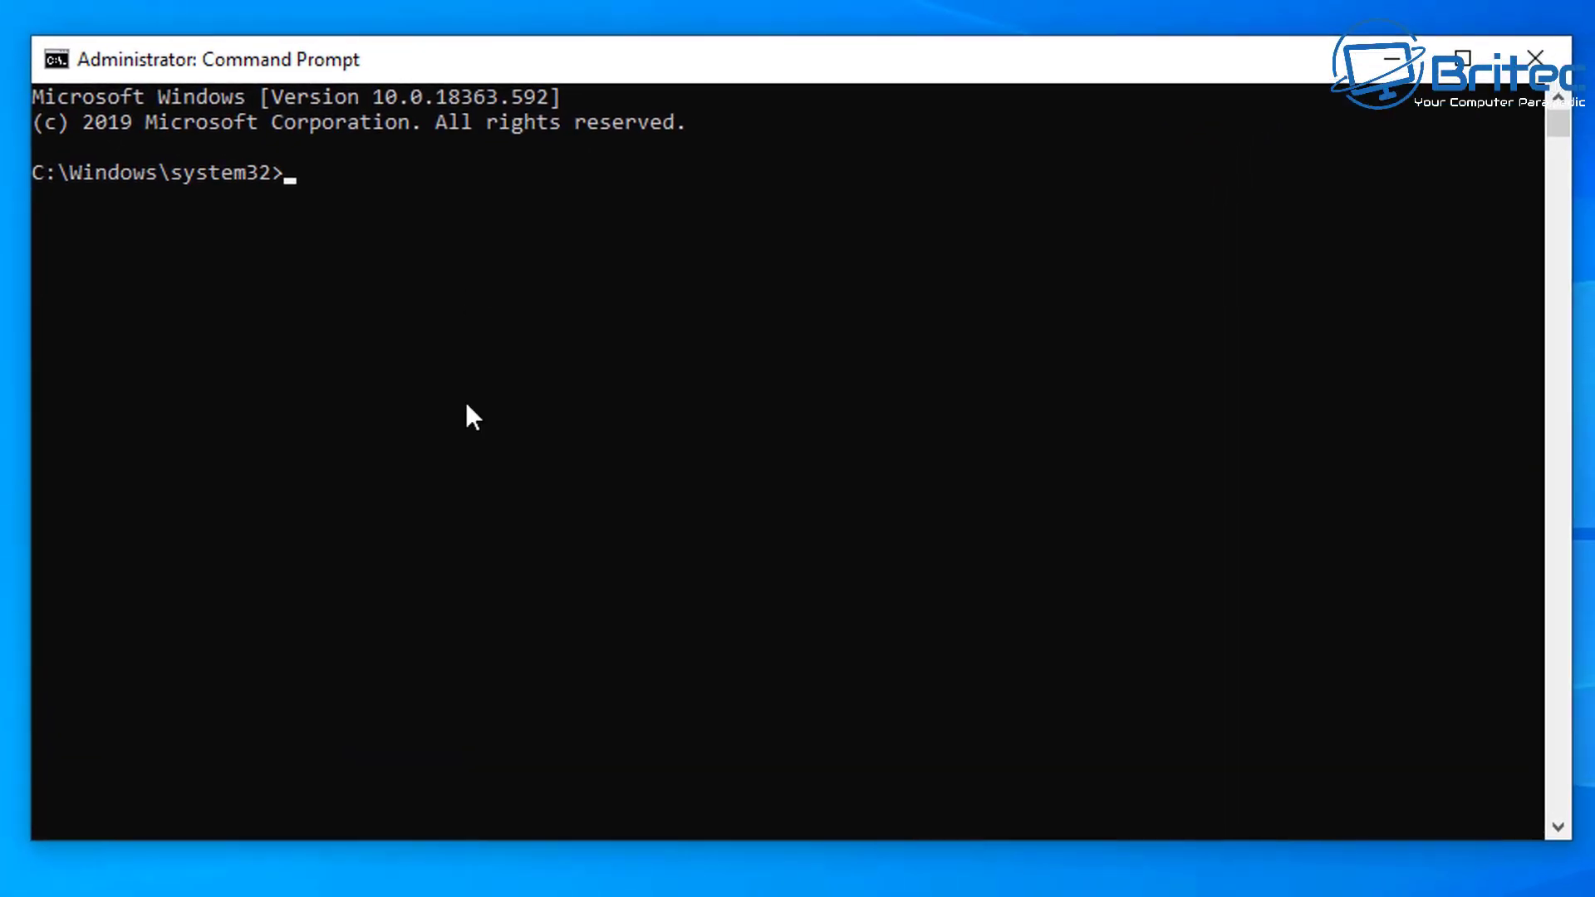
Step: Type net user " to begin the command for the built-in Administrator account
type("net user \"Administrator\"")
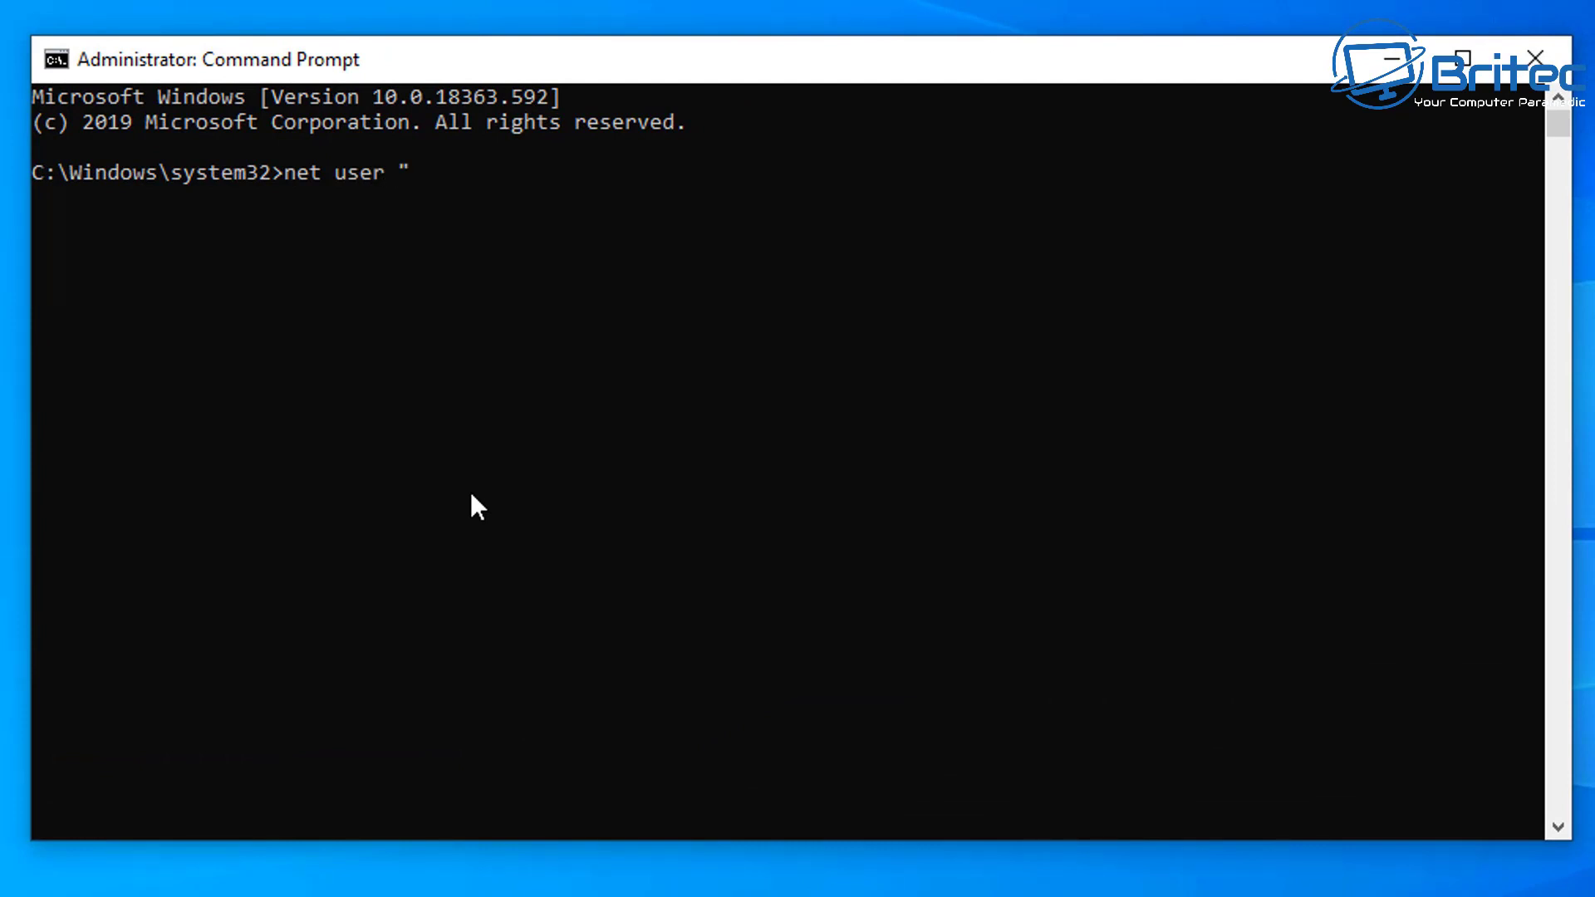
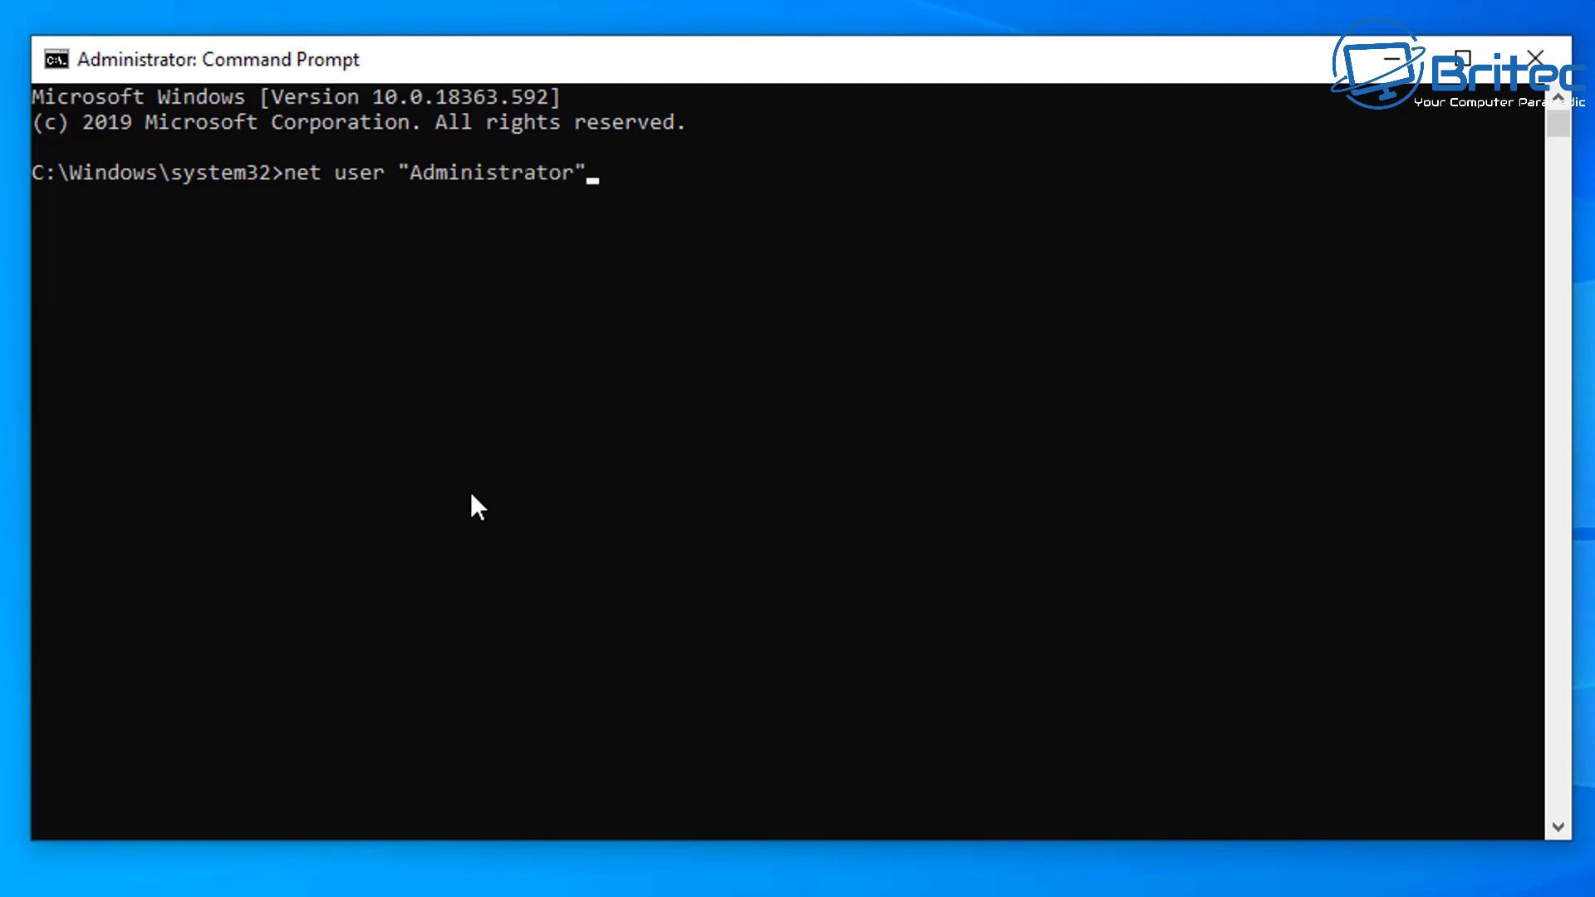
Step: Activate the built-in Administrator account with net user "Administrator" /active:yes, then close Command Prompt
type("/")
type("active")
type(":")
key("BackSpace")
type(":yes")
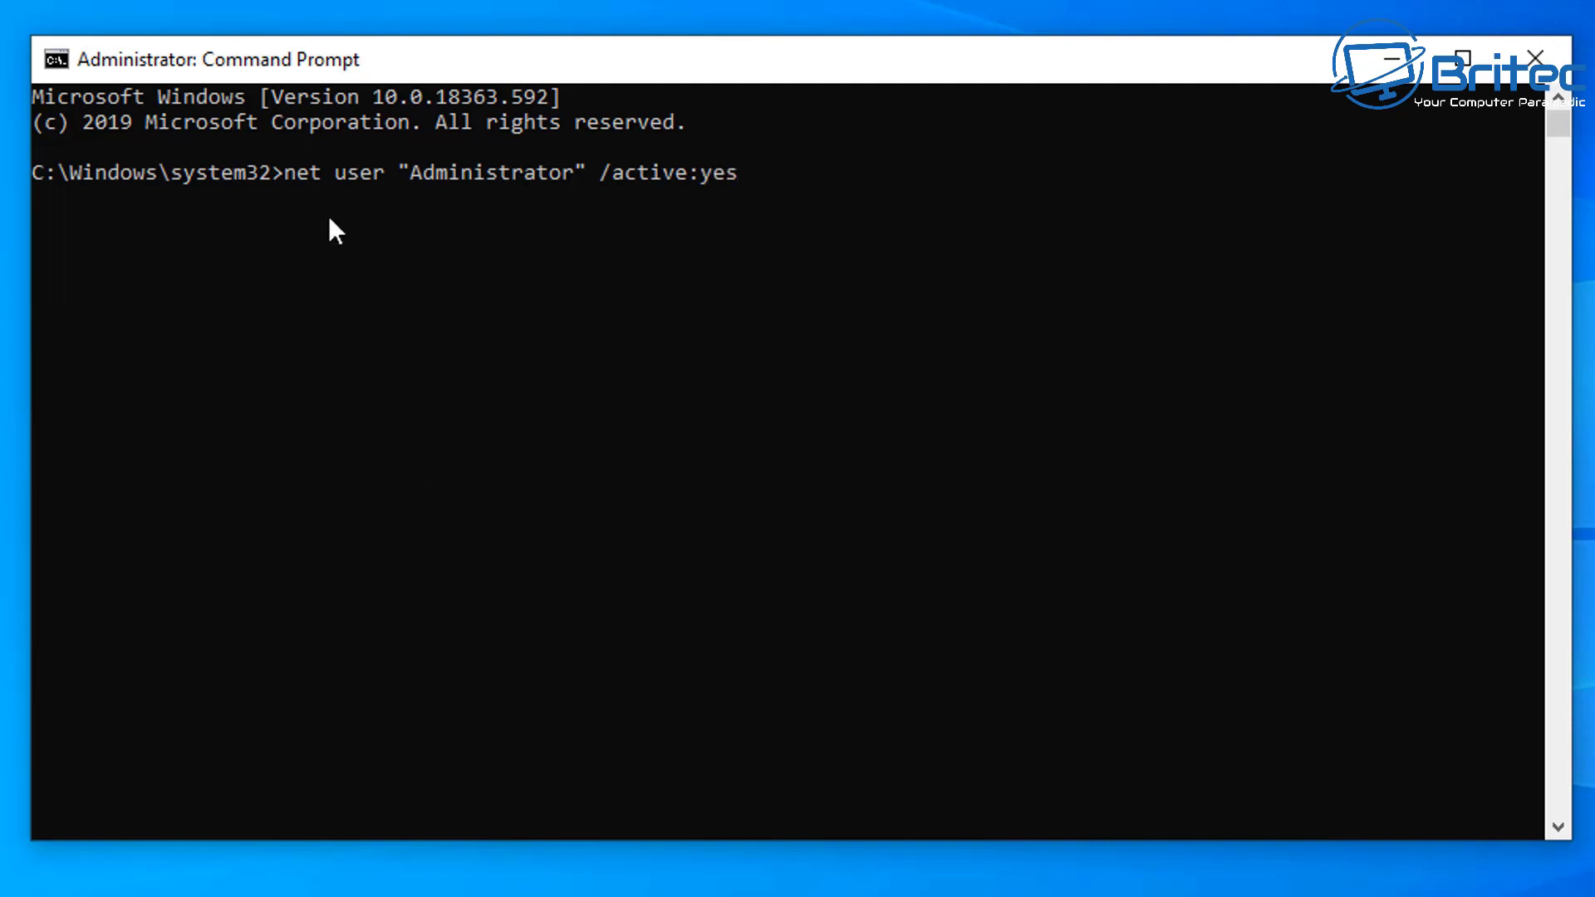
key("Return")
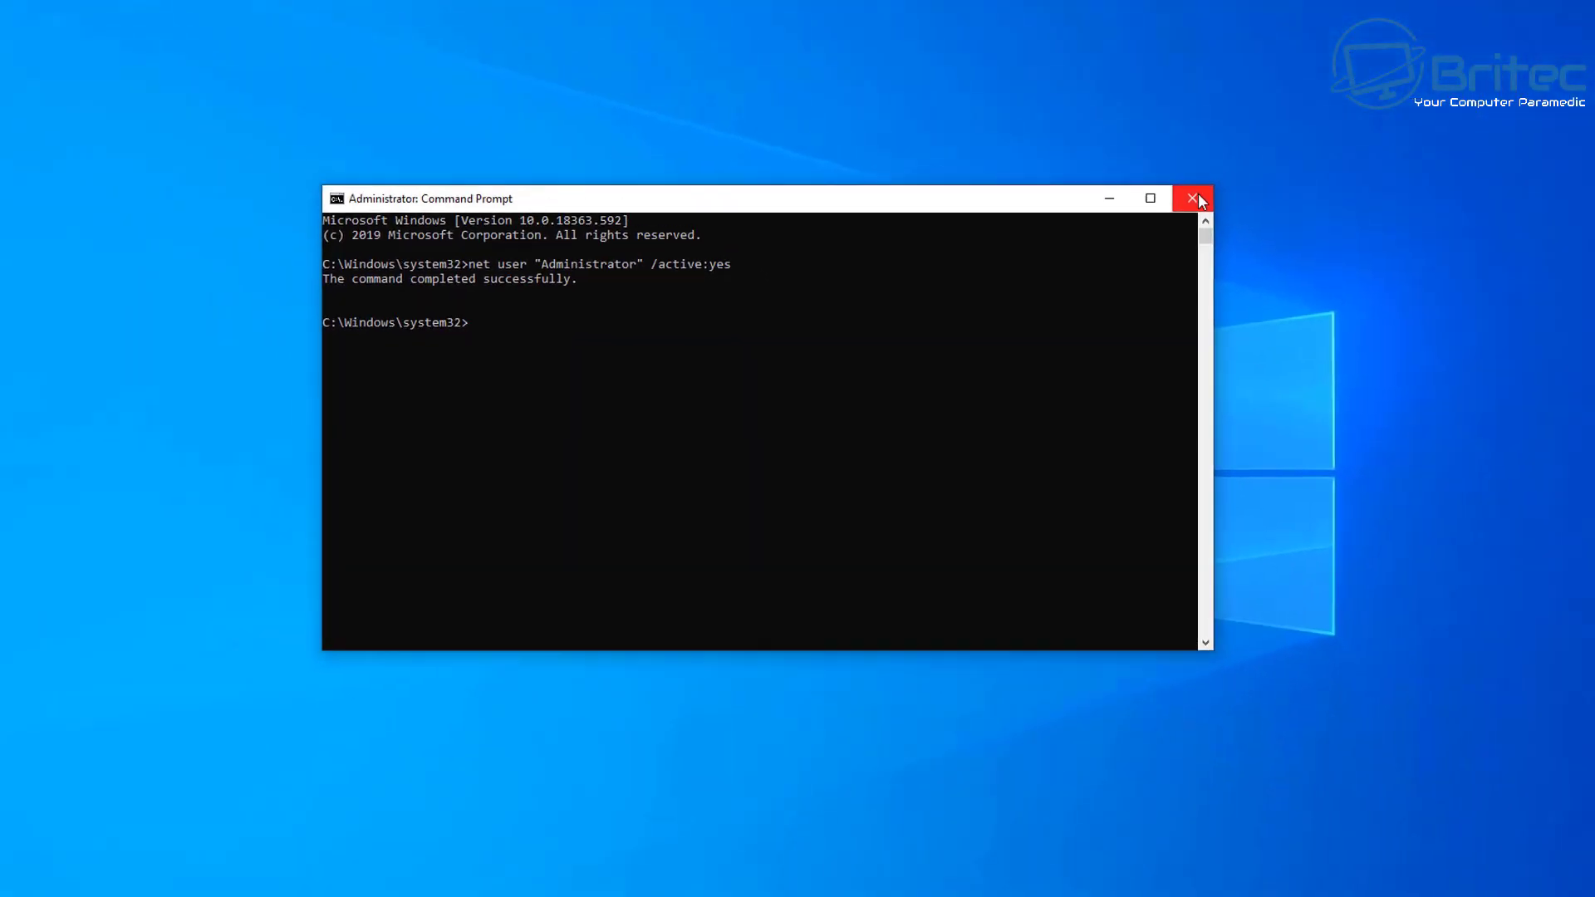
left_click(1550, 60)
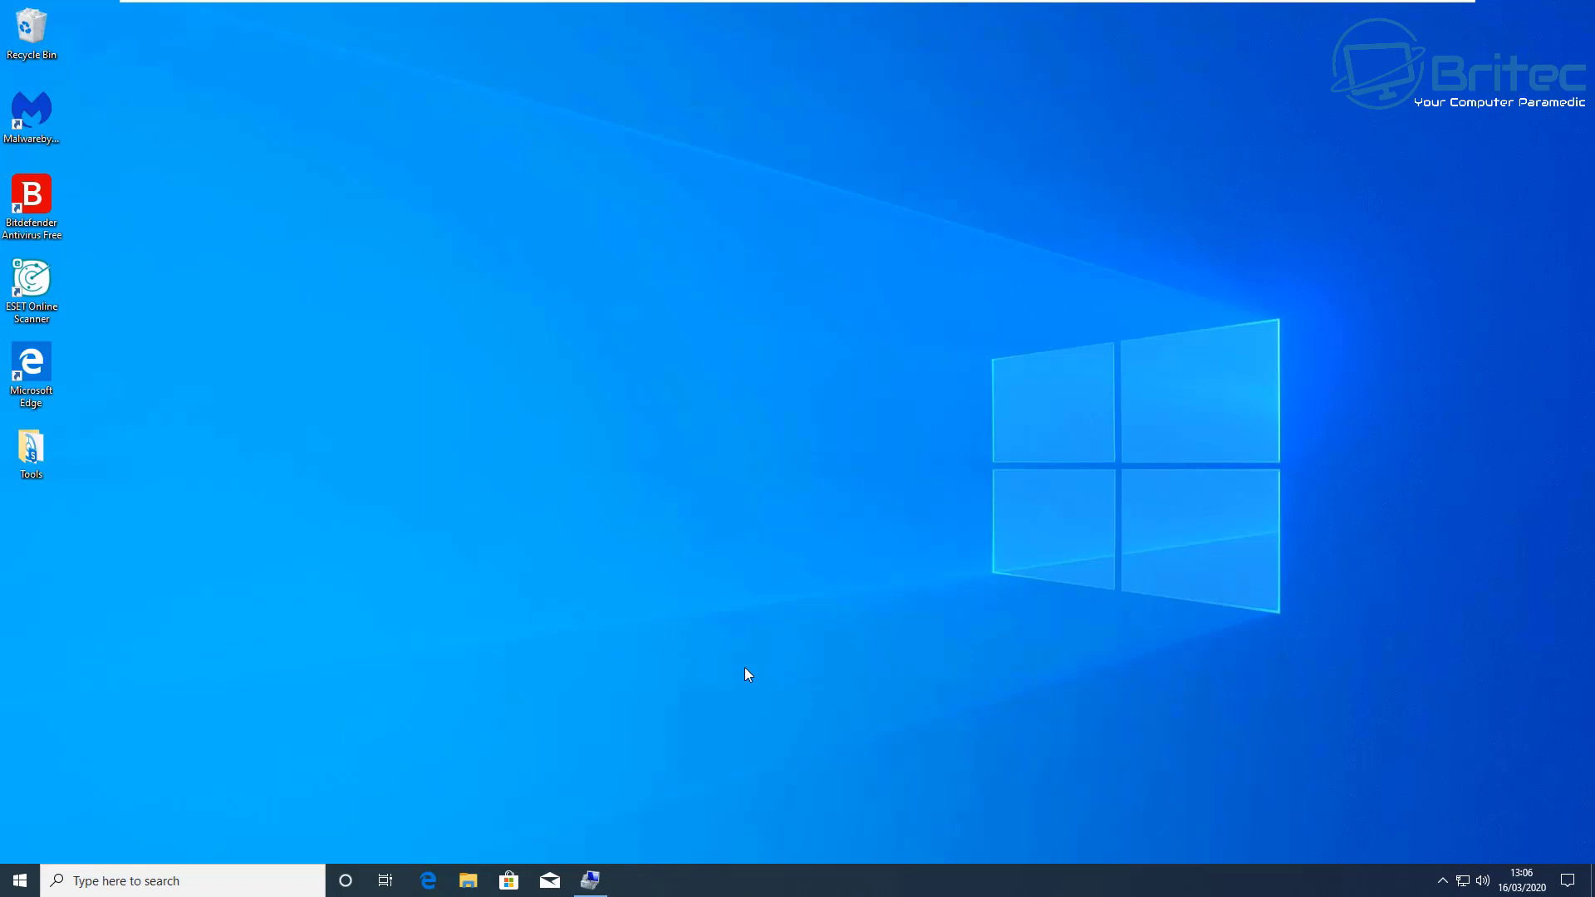
Step: Refresh Computer Management's Users list to show Administrator and Britec, then minimize the window
left_click(590, 882)
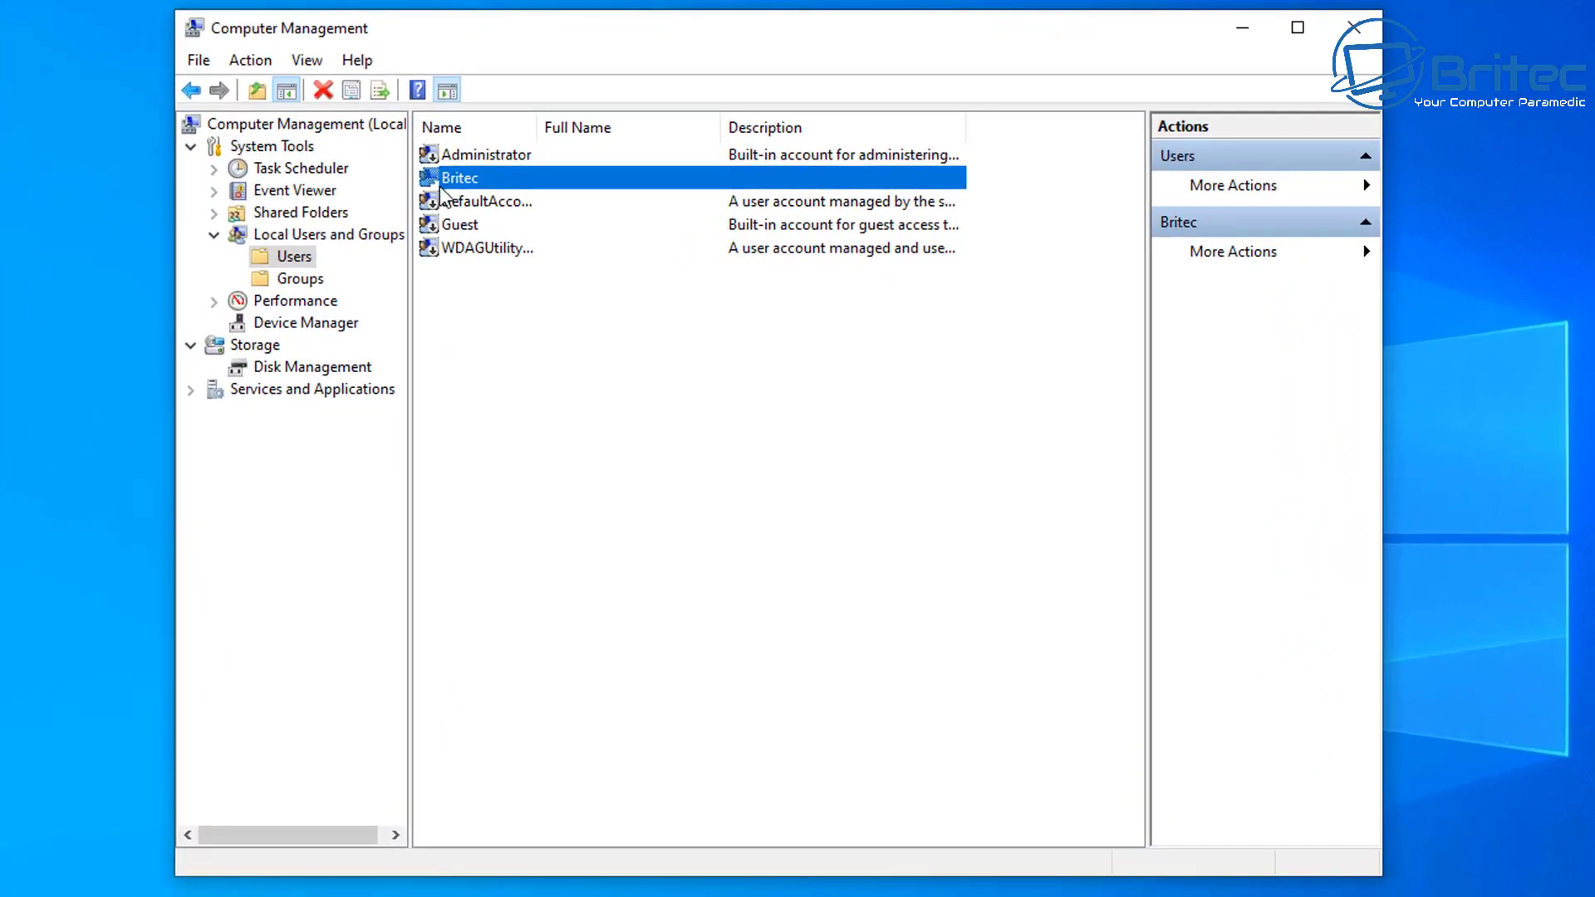
right_click(527, 433)
left_click(608, 481)
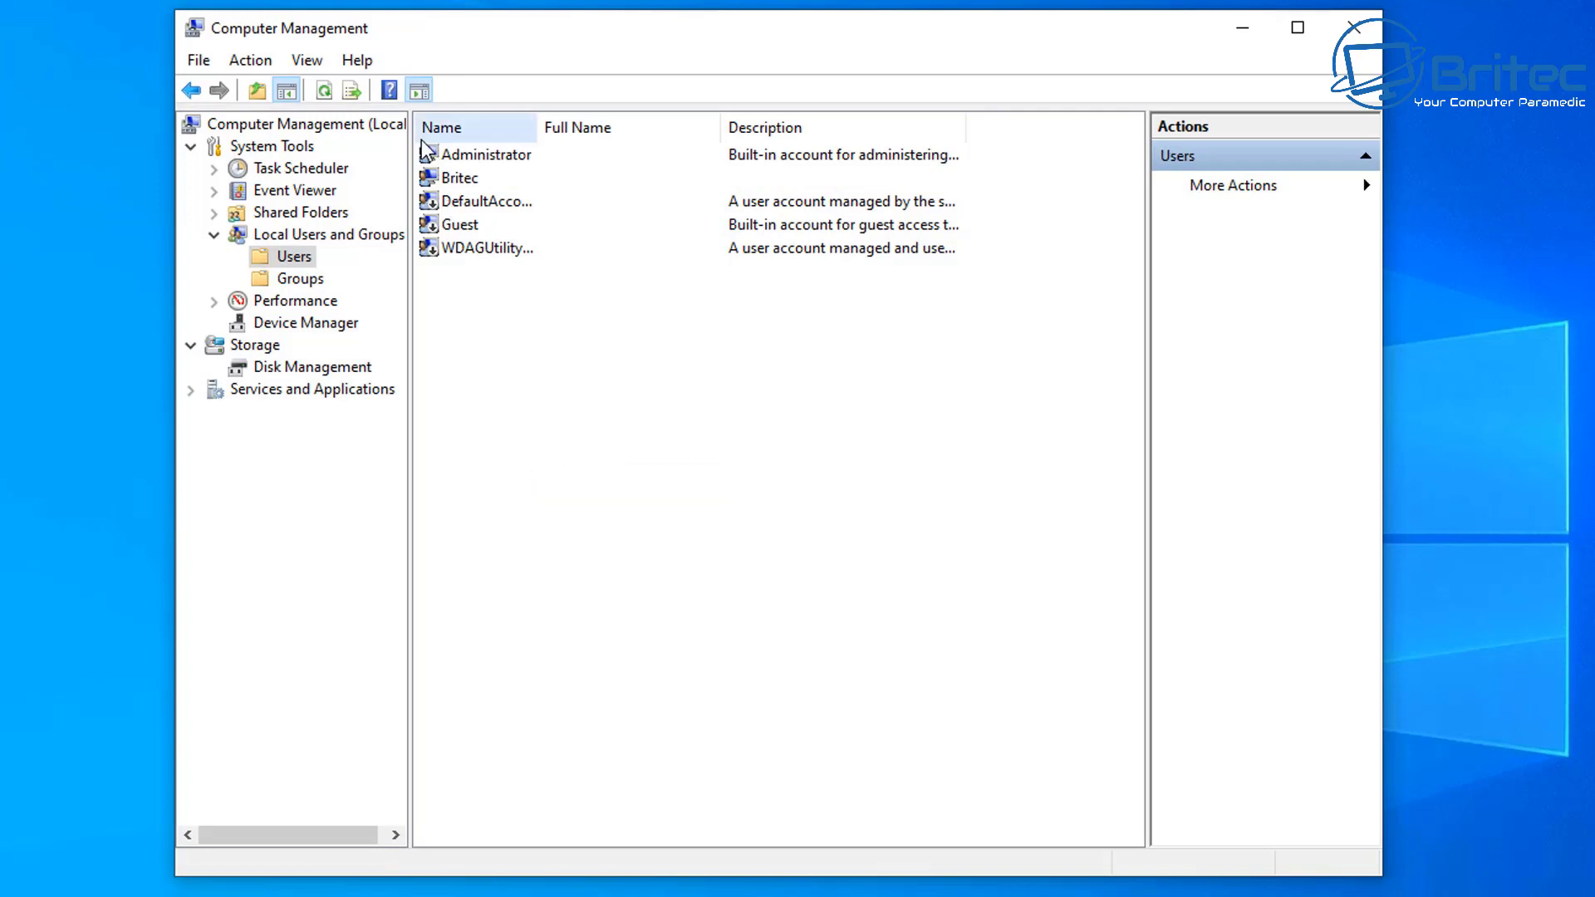
left_click(488, 162)
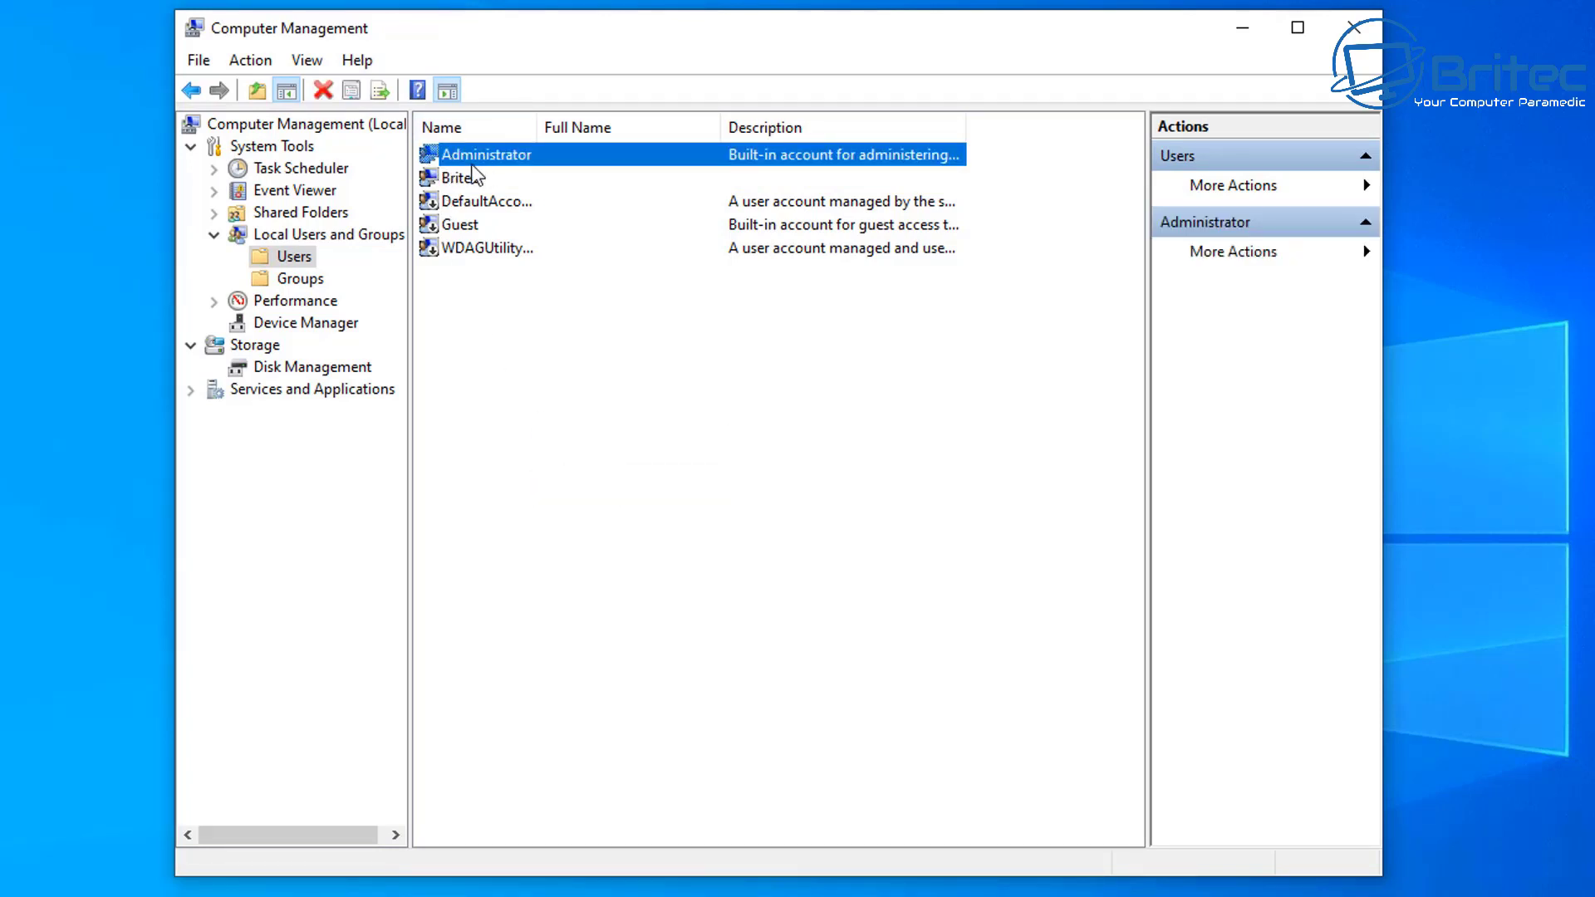
left_click(450, 178)
left_click(462, 157)
left_click(459, 178)
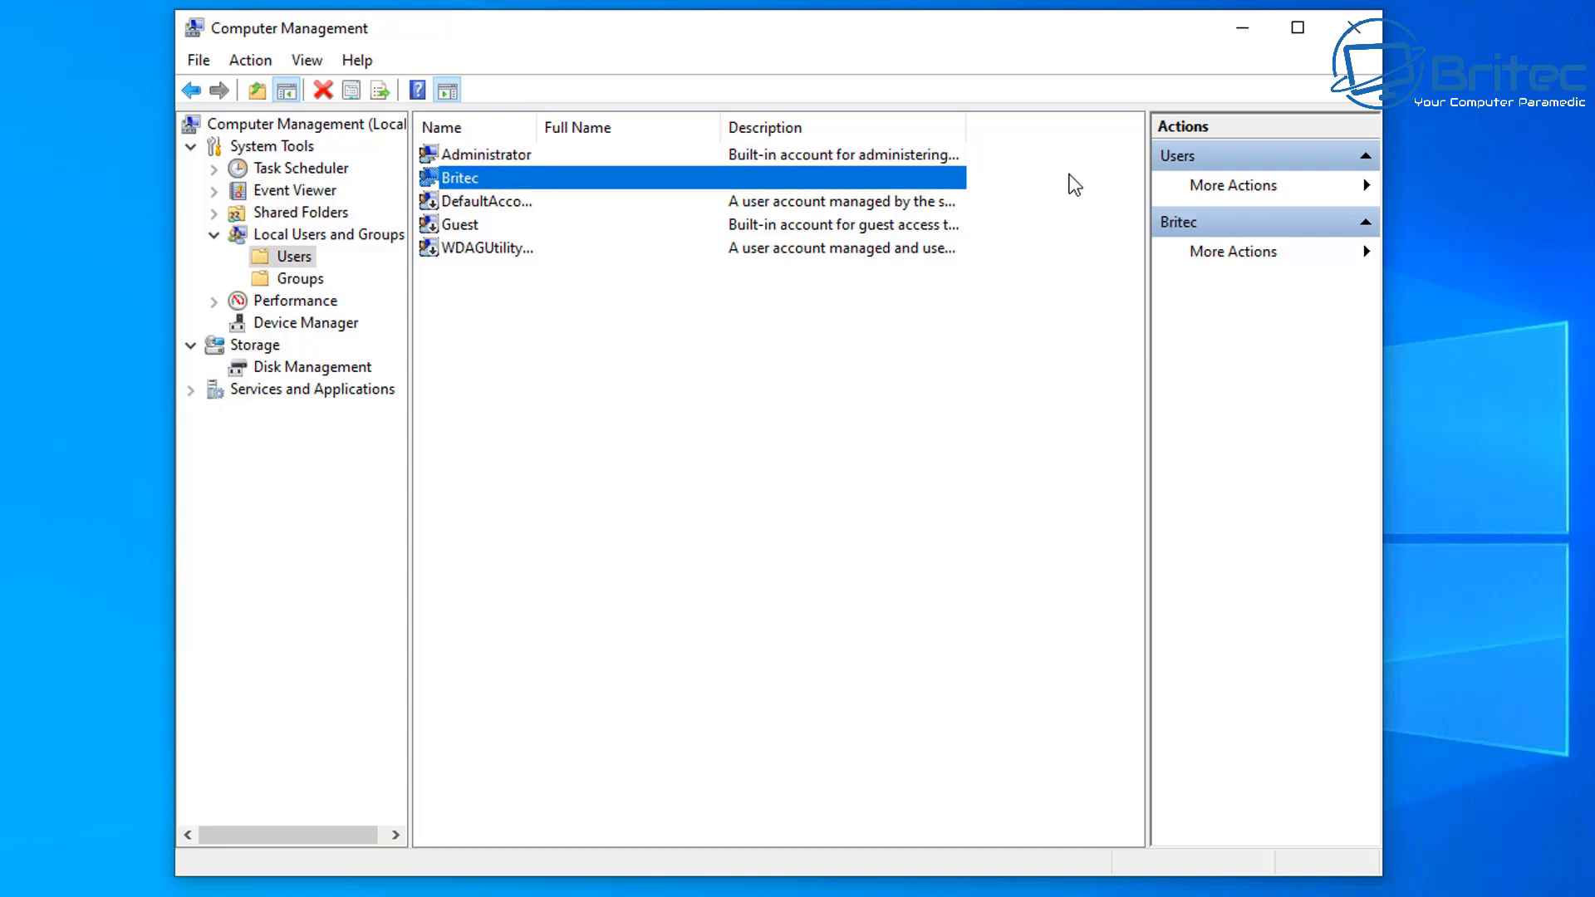
left_click(1241, 29)
Step: Open Control Panel through a Windows search for 'control panel'
left_click(254, 880)
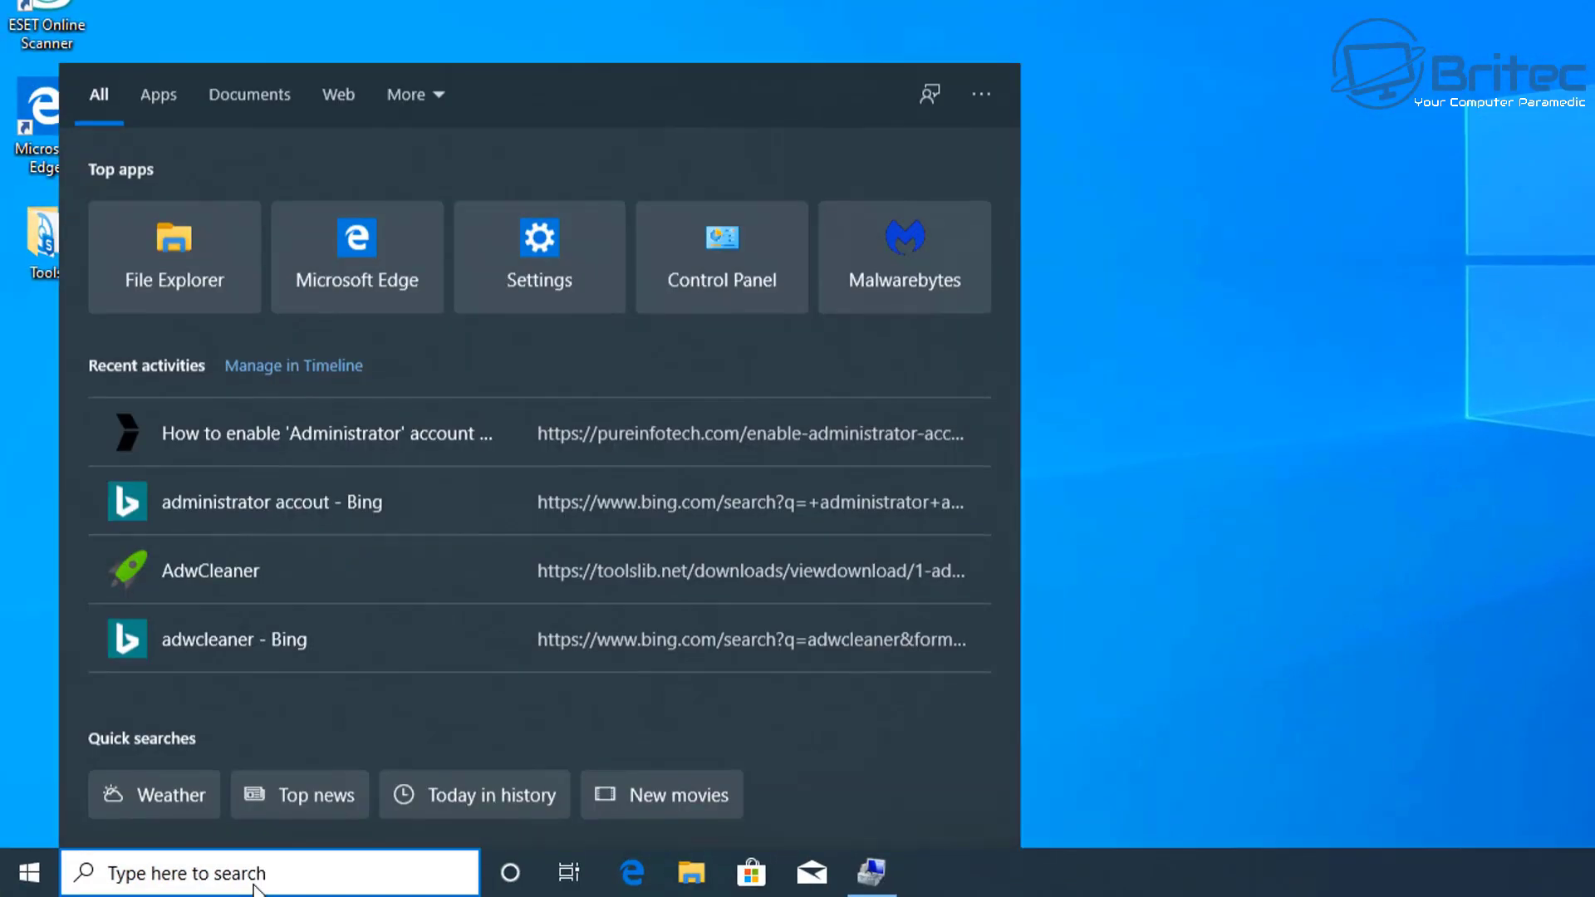
type("control")
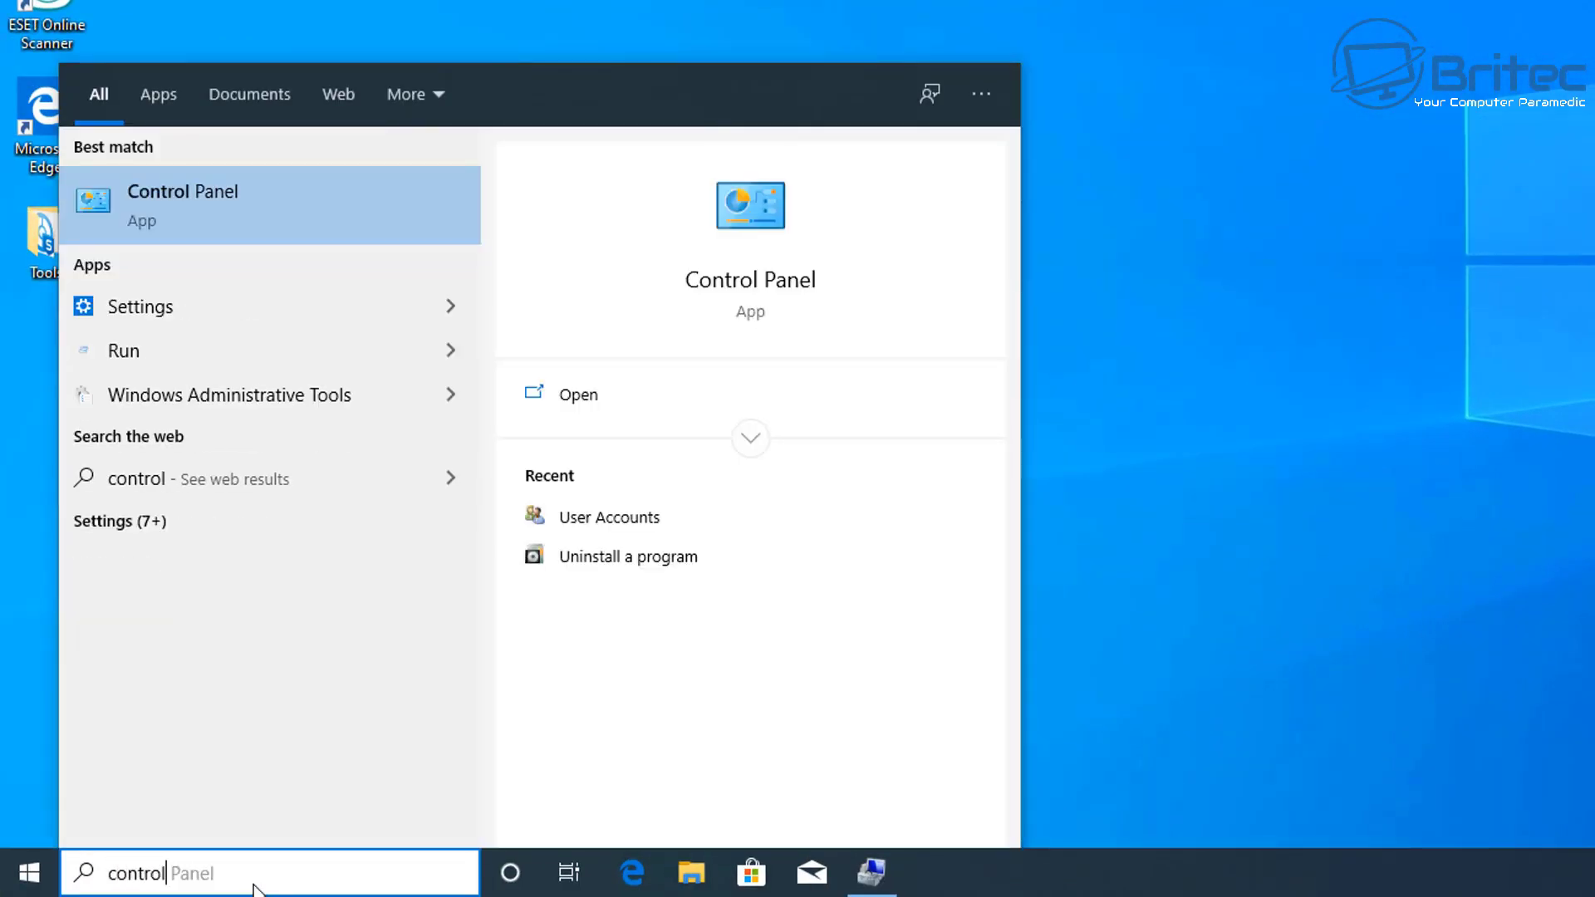
type(" panel")
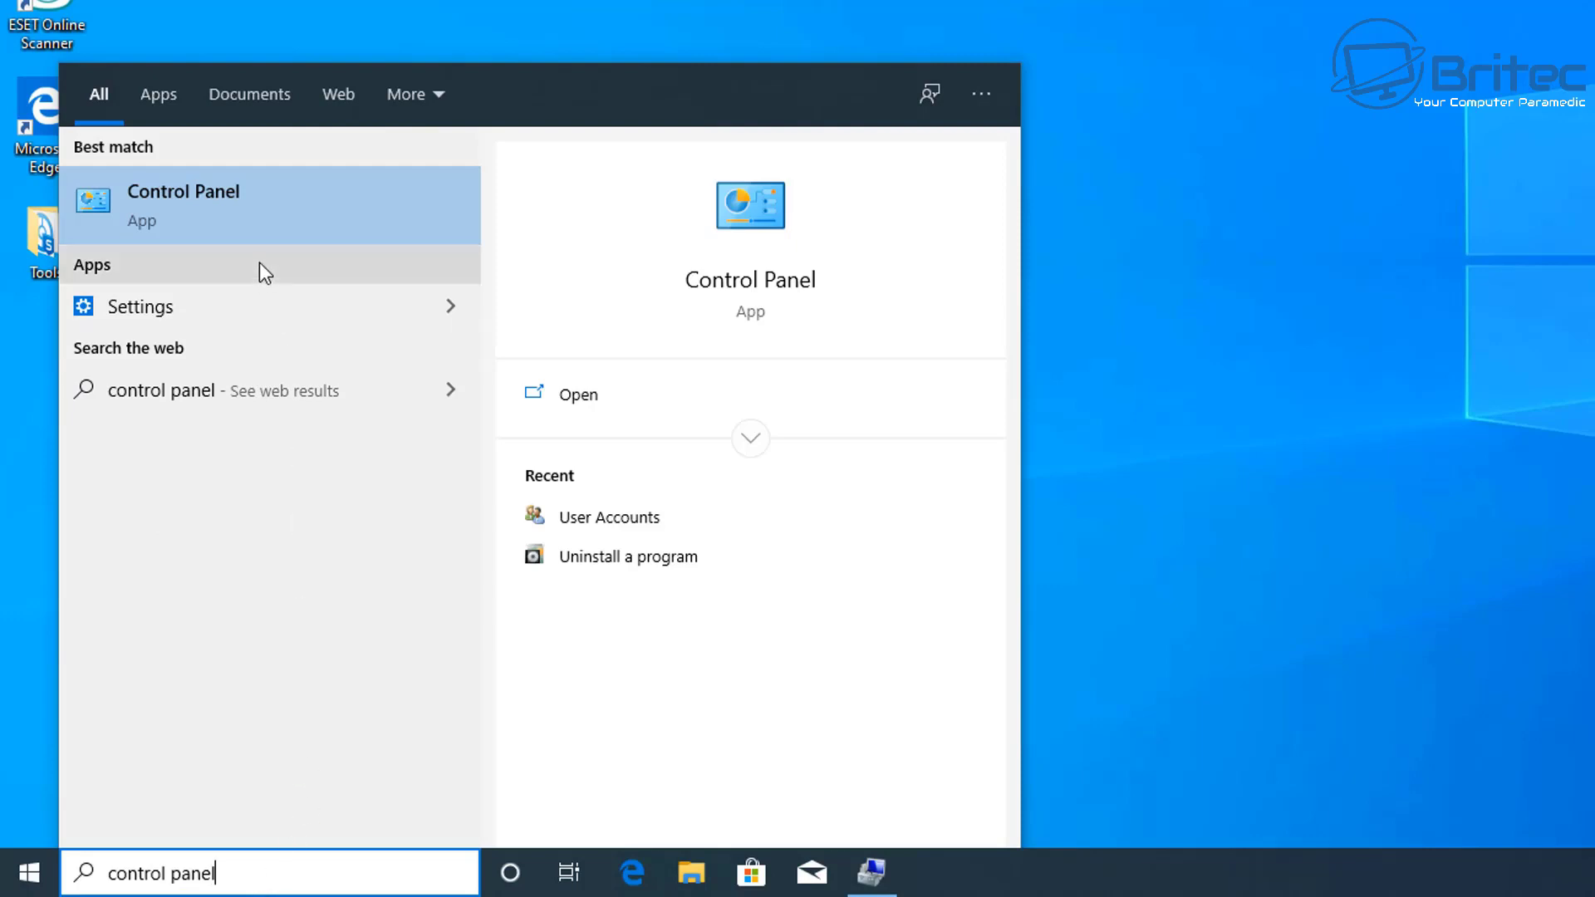
left_click(239, 206)
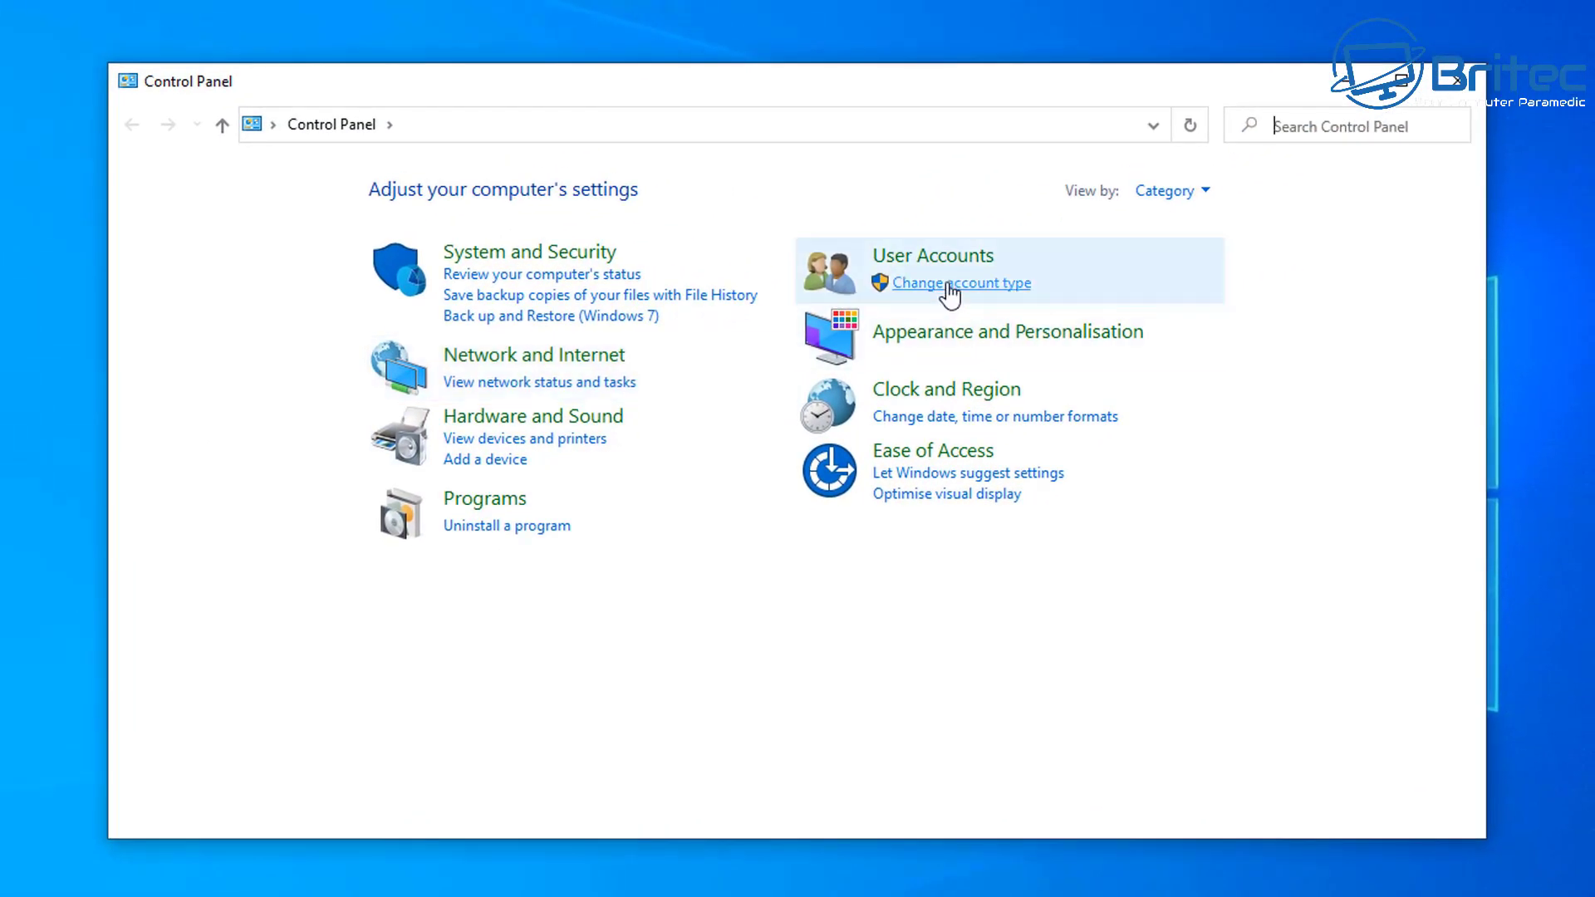
Step: Change the Britec account type from Administrator to Standard in User Accounts
left_click(931, 259)
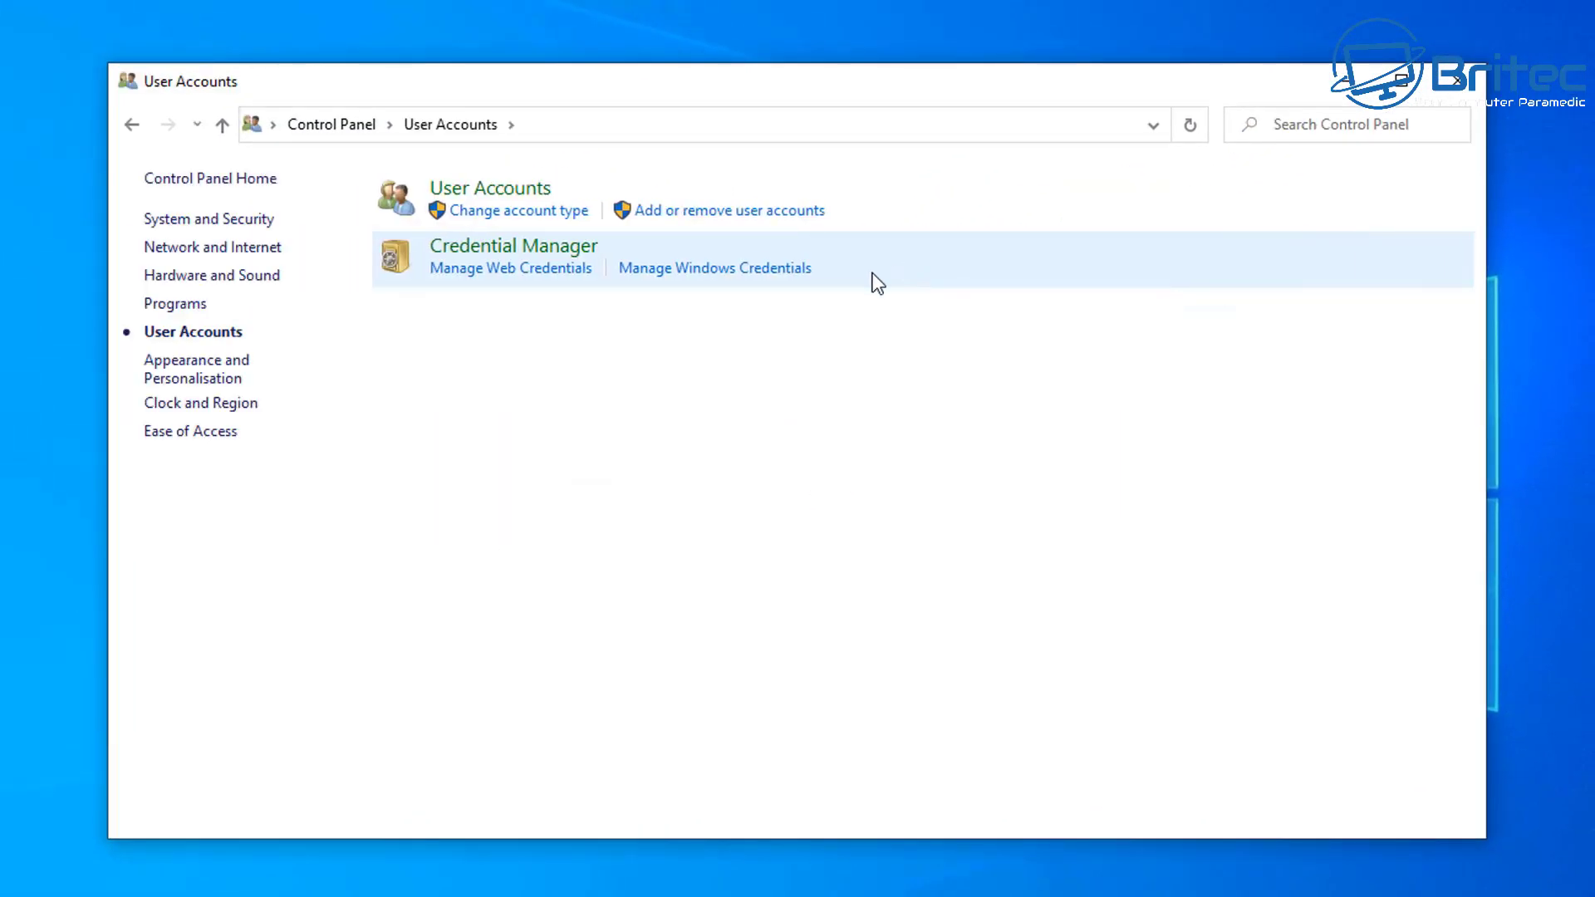
left_click(492, 190)
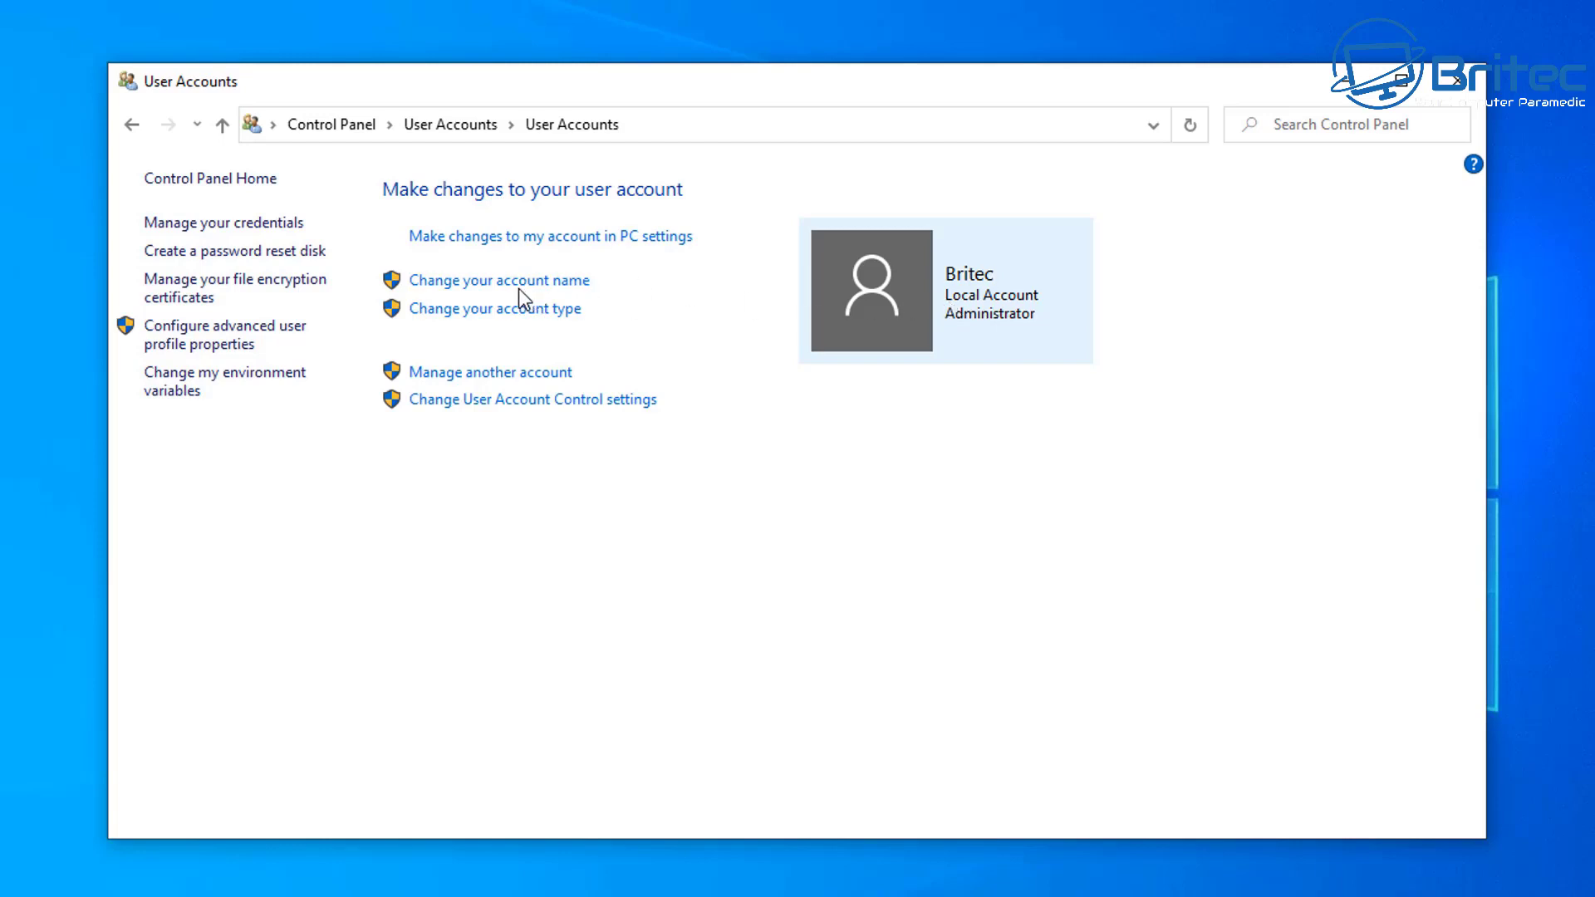
left_click(536, 314)
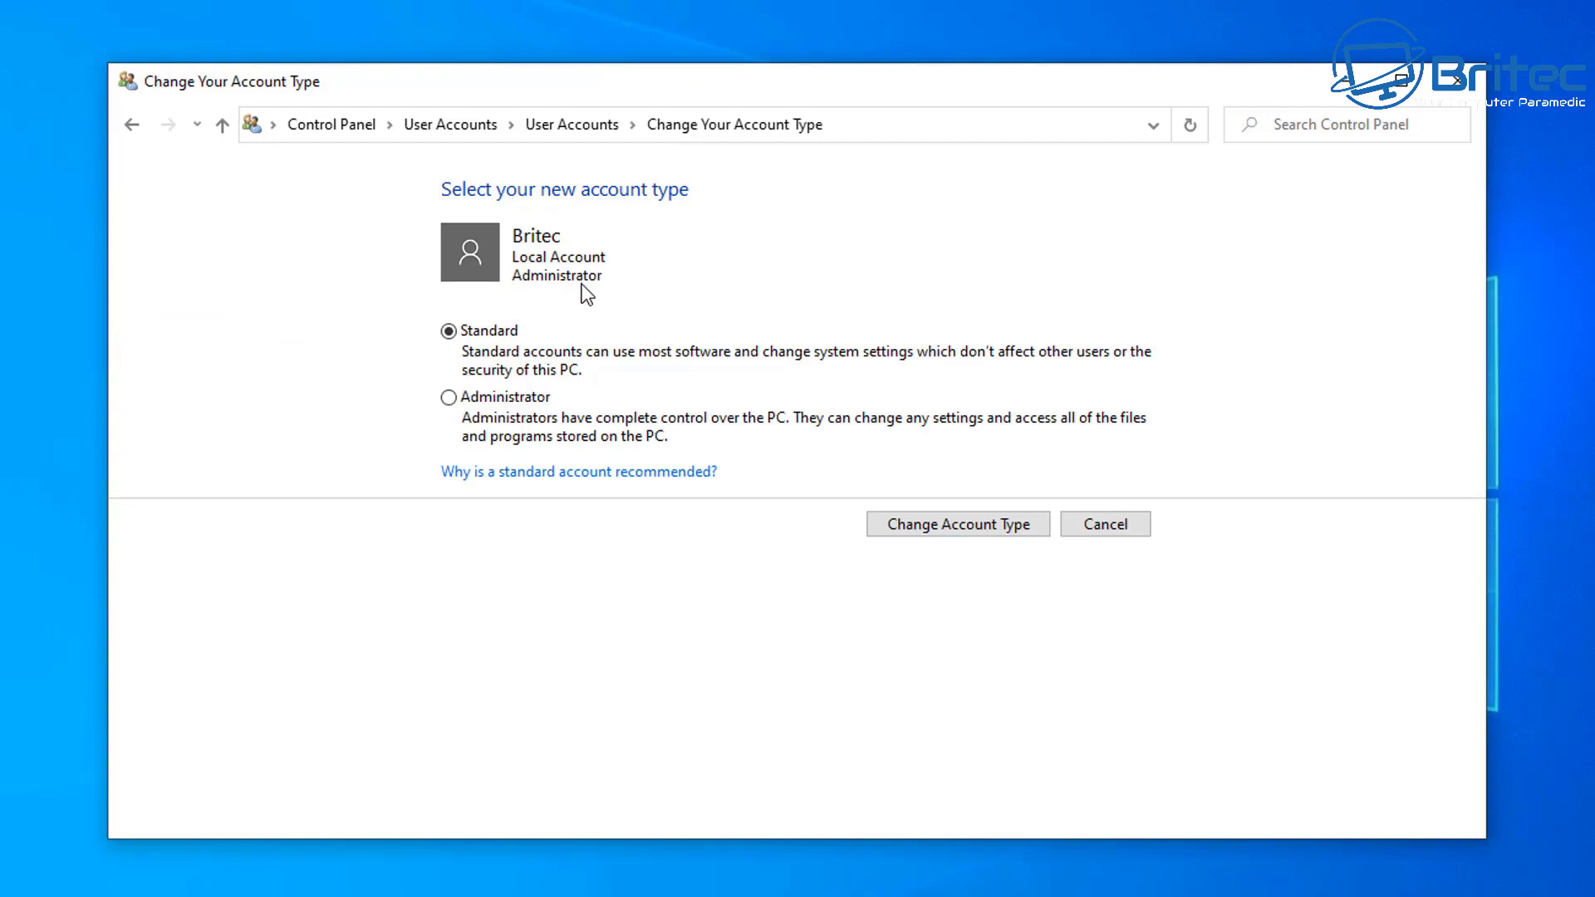
left_click(449, 397)
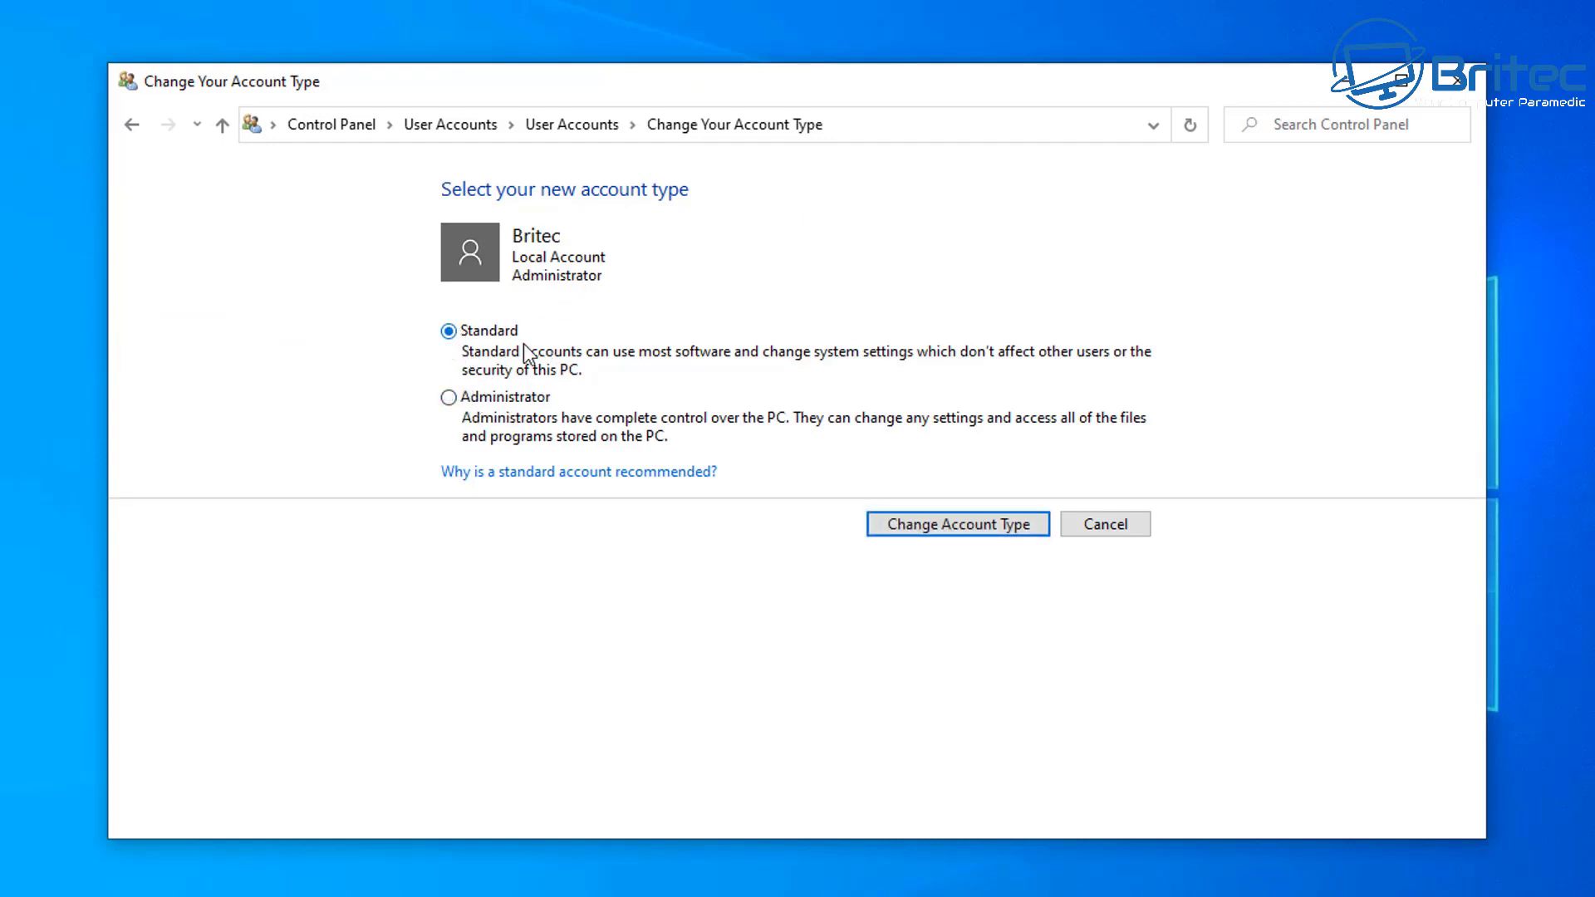
left_click(958, 525)
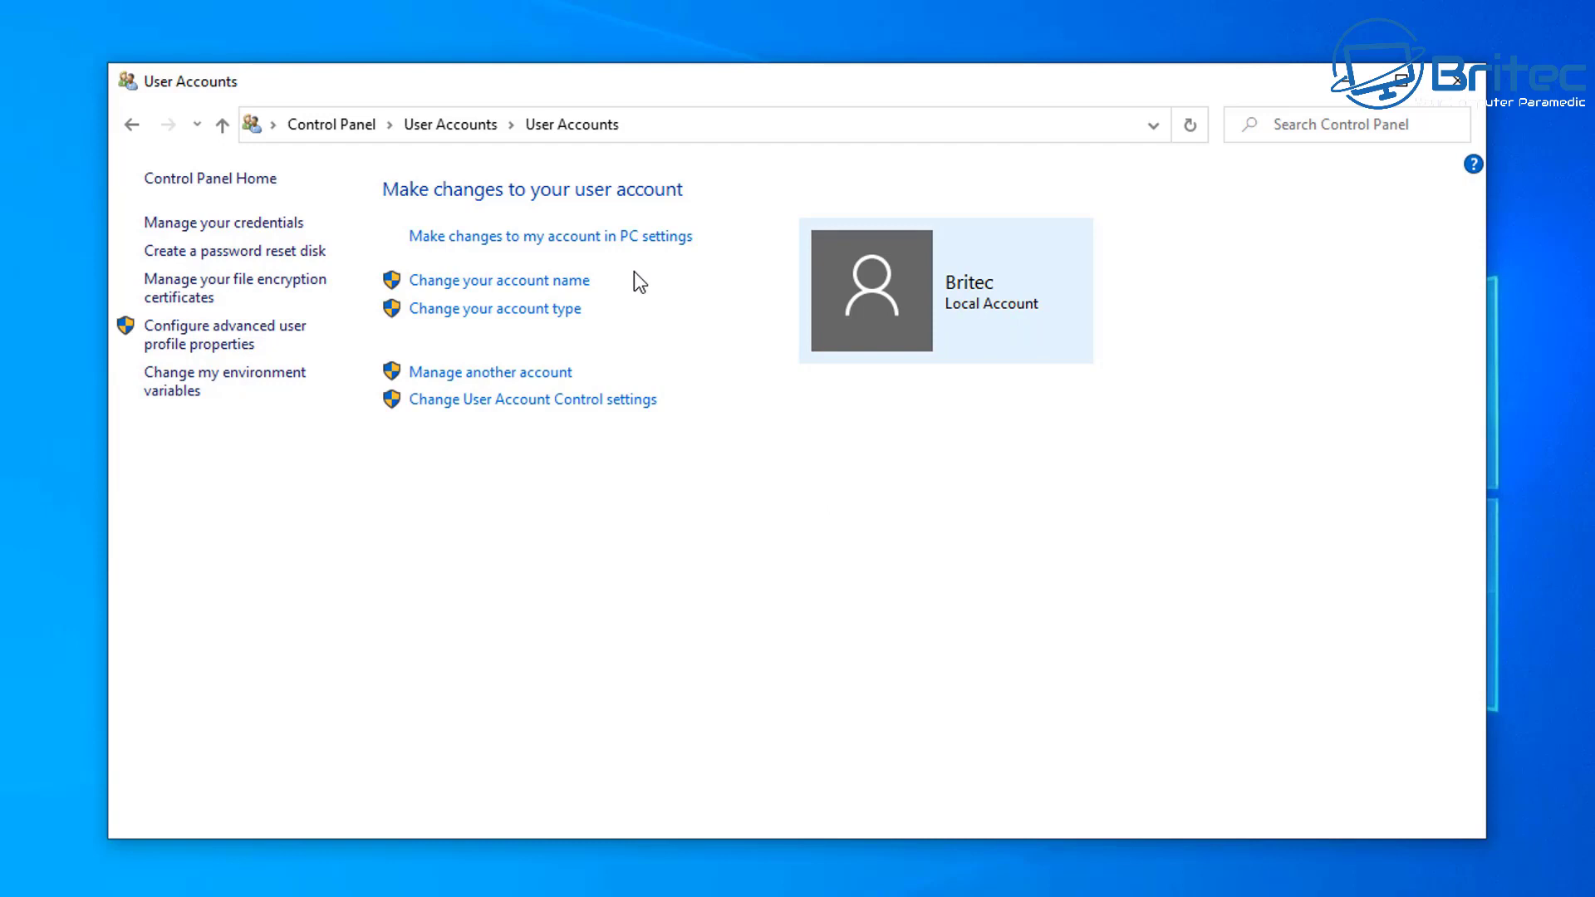
Step: Go to the Britec account's Create a password page via Manage another account
left_click(506, 282)
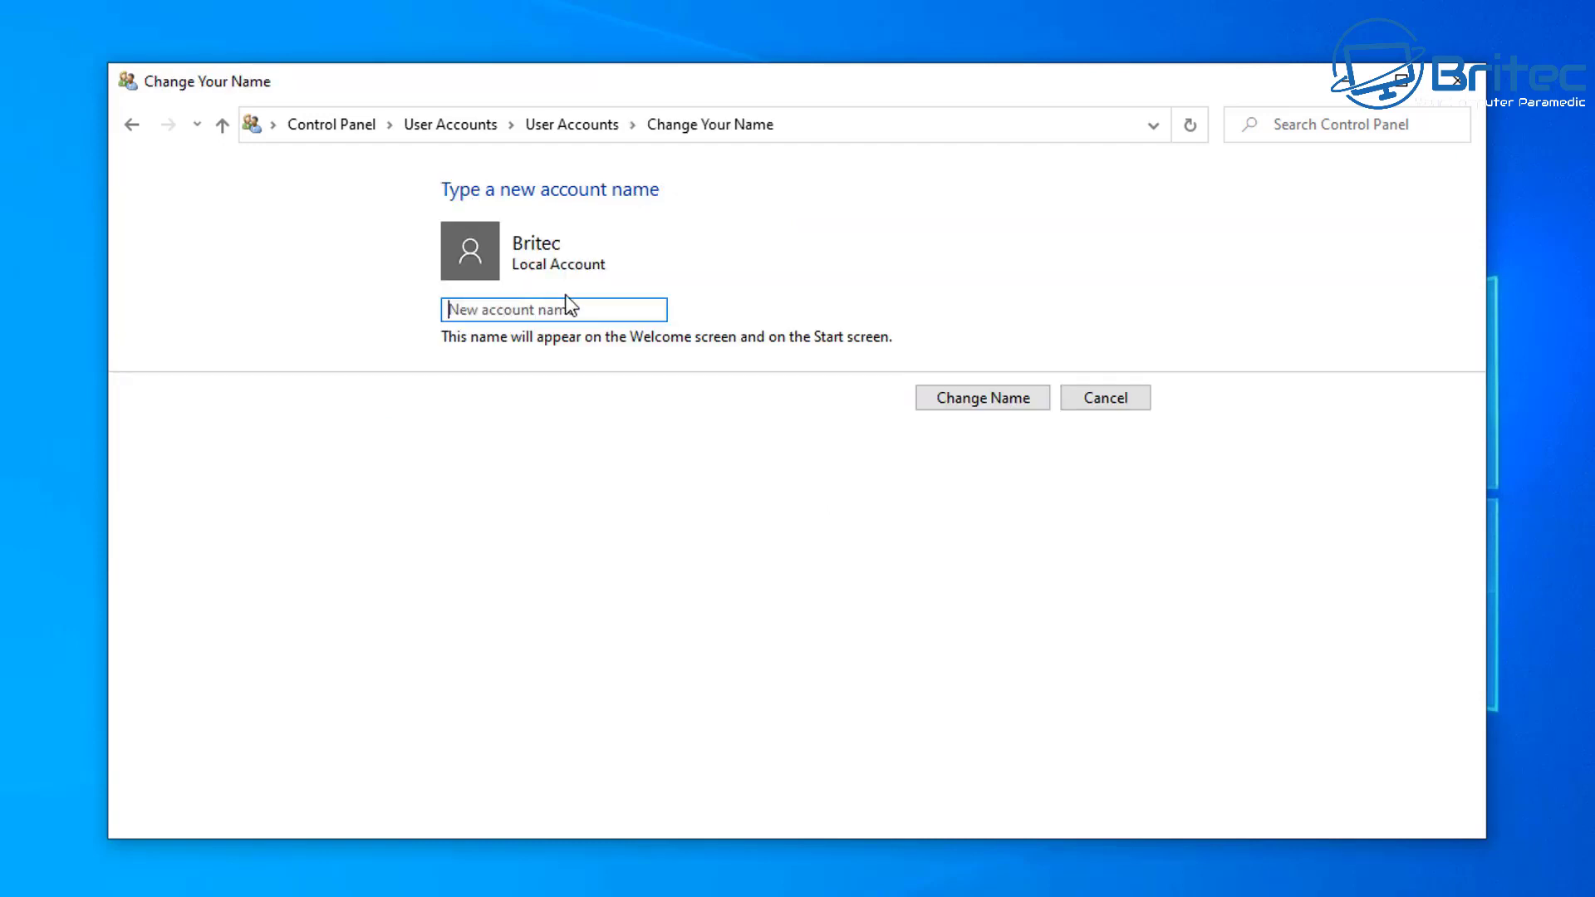
left_click(136, 123)
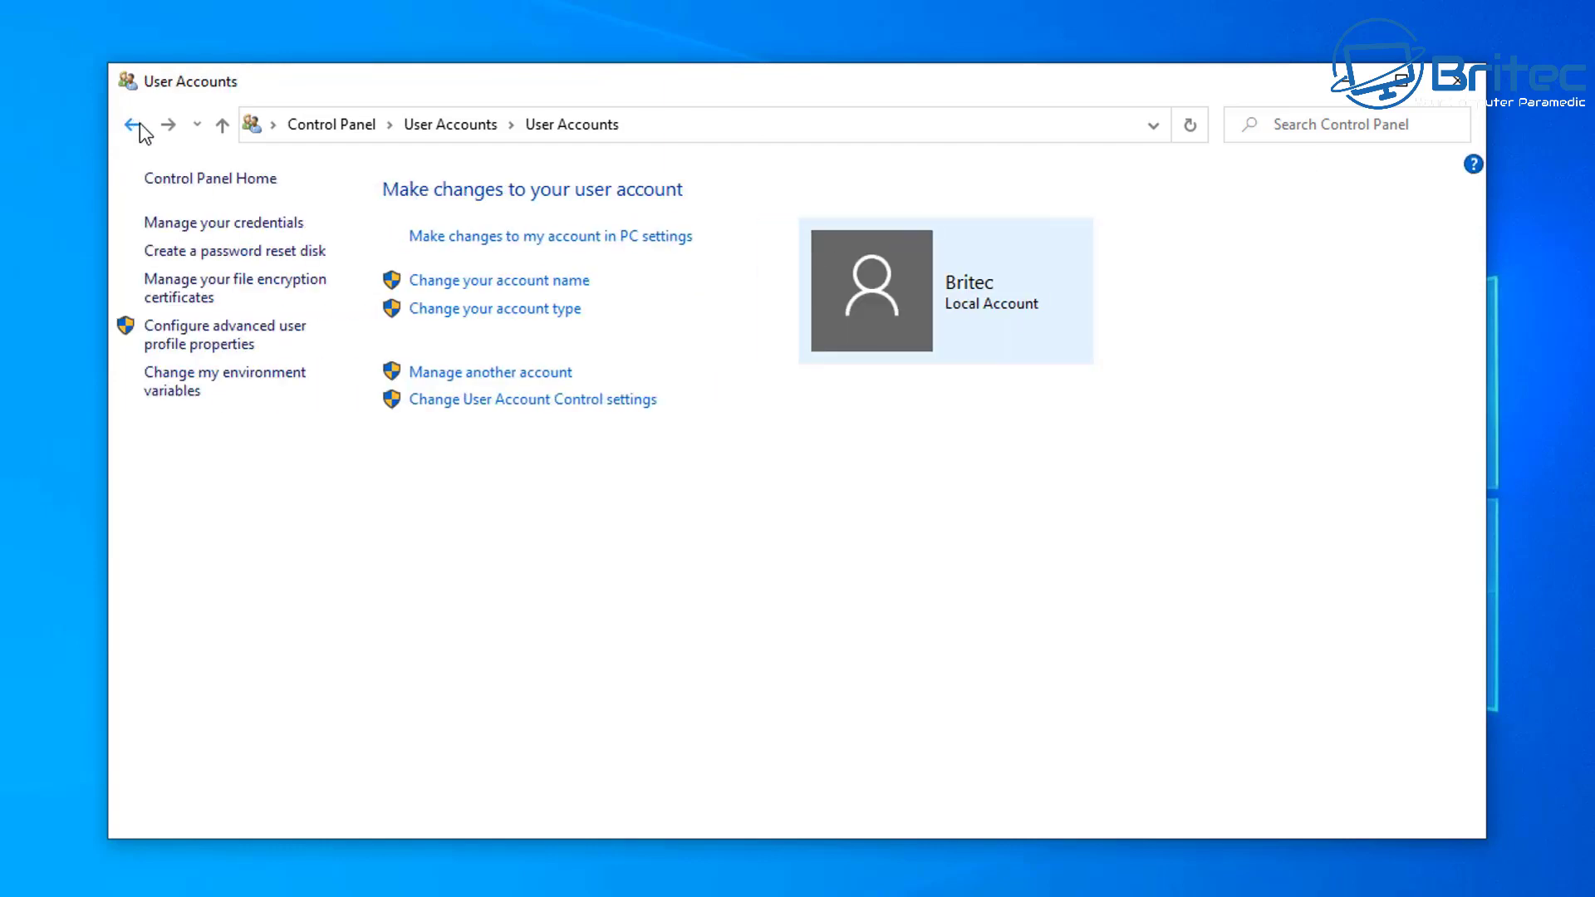
left_click(513, 381)
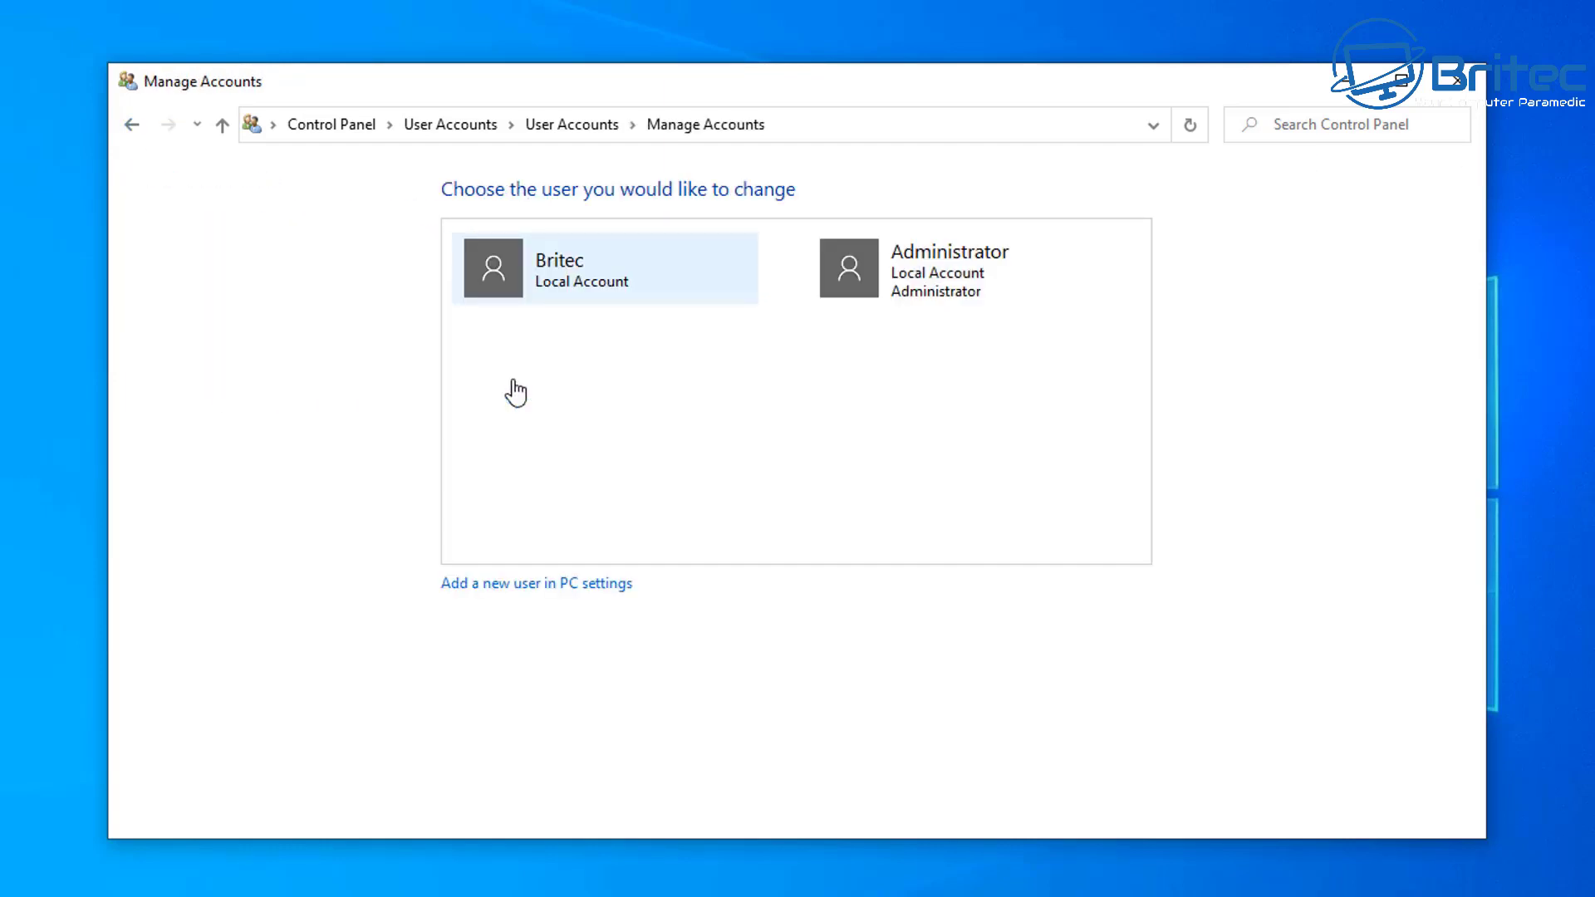
left_click(565, 287)
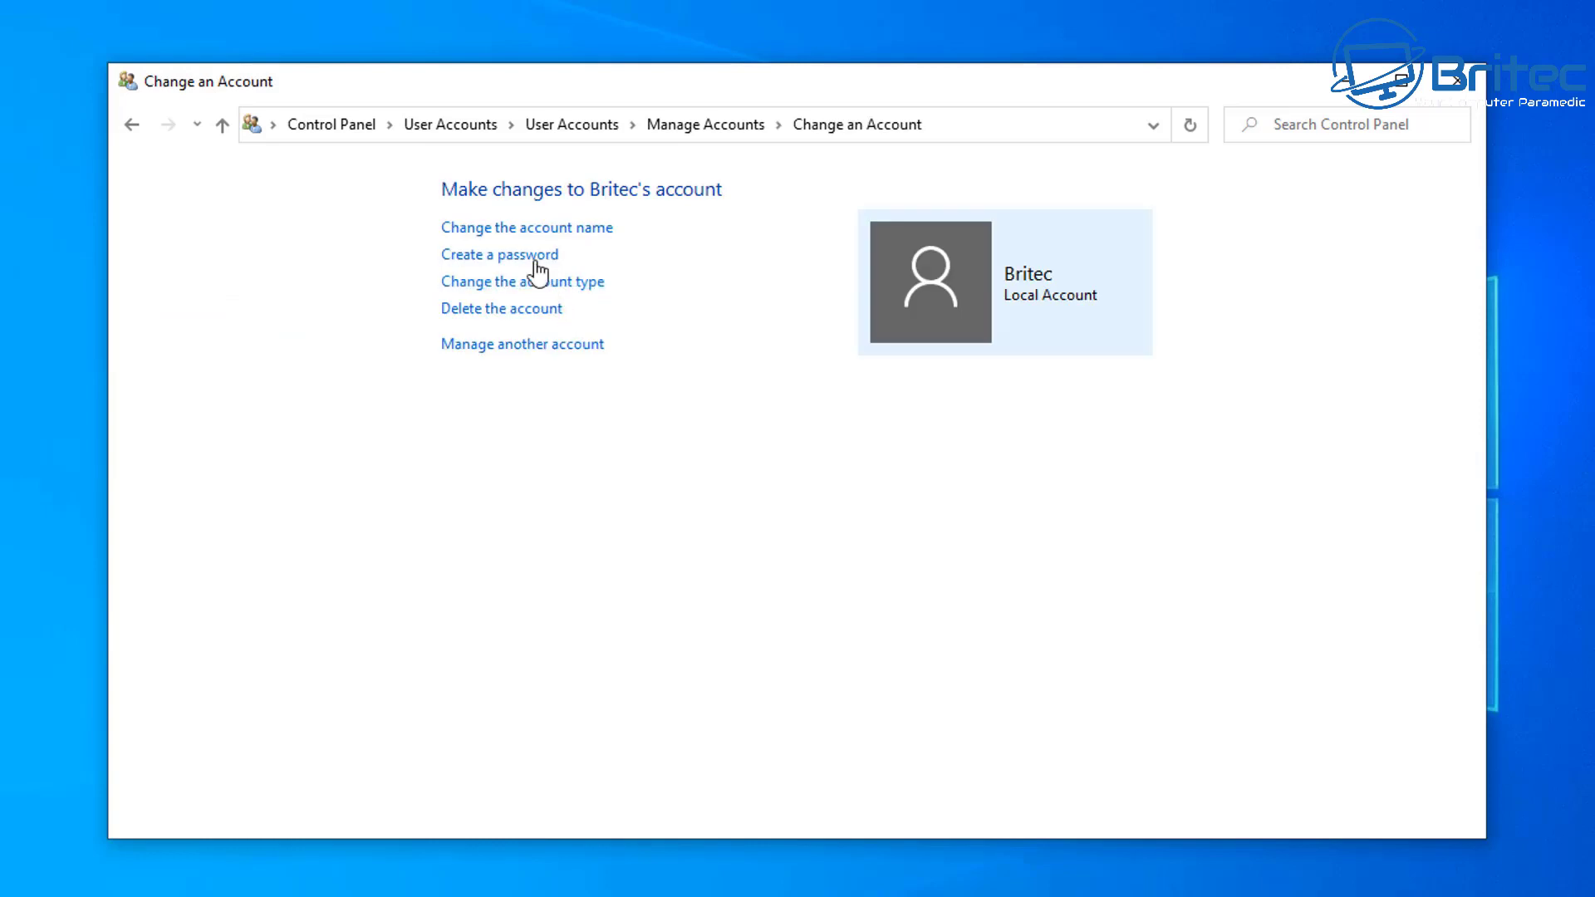
left_click(530, 257)
Step: Create Britec's password, entering it twice with the hint 'name'
left_click(538, 387)
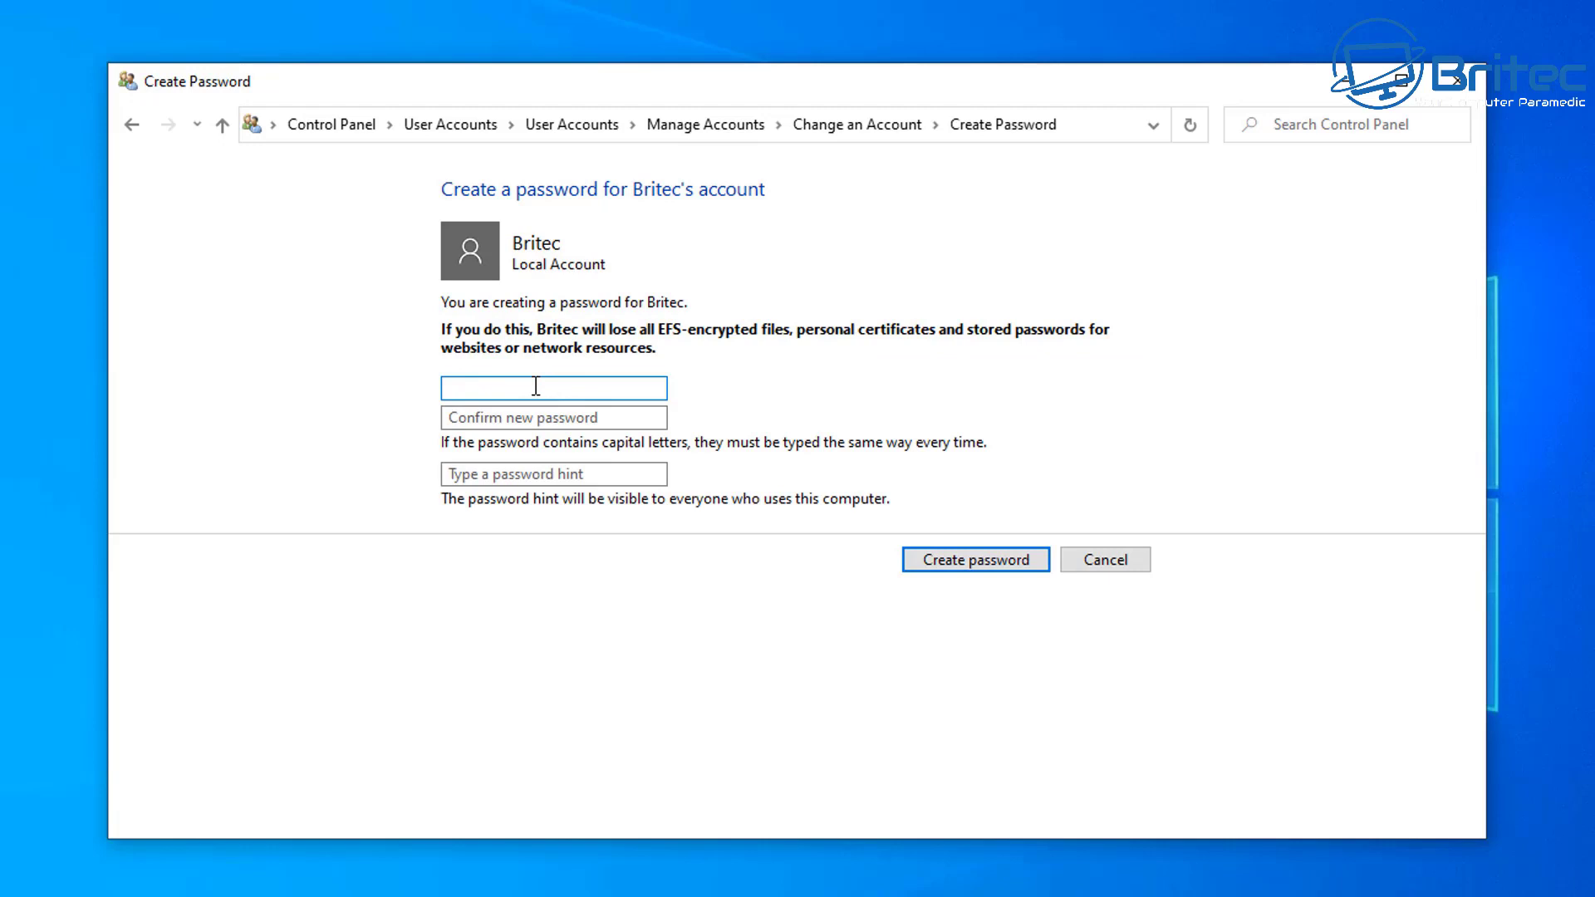
type("123456")
left_click(467, 413)
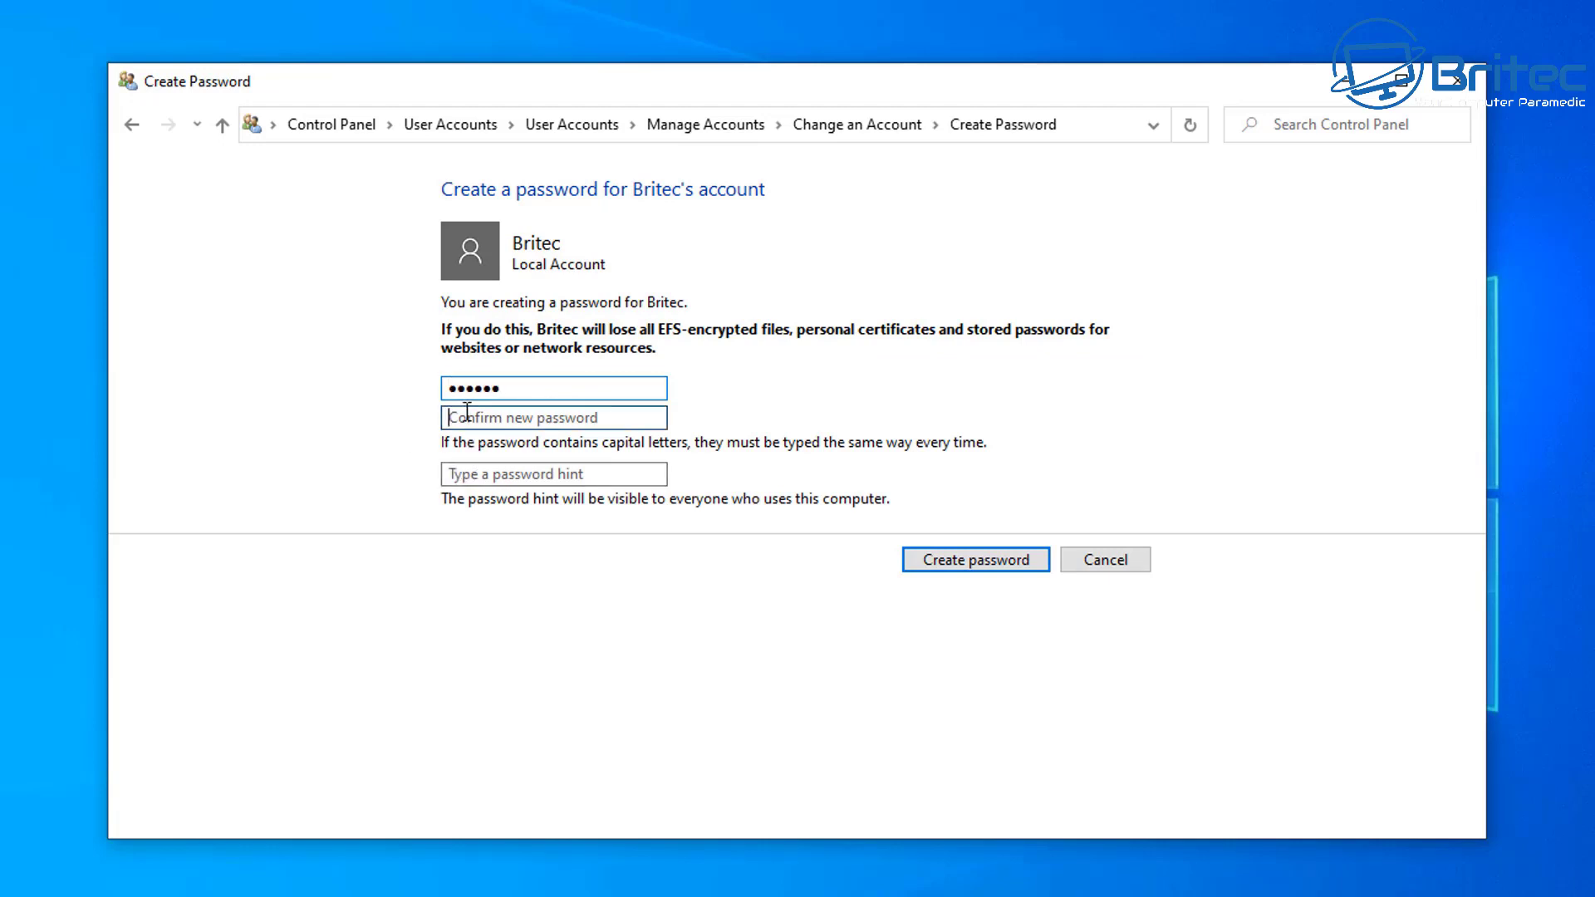
type("123456")
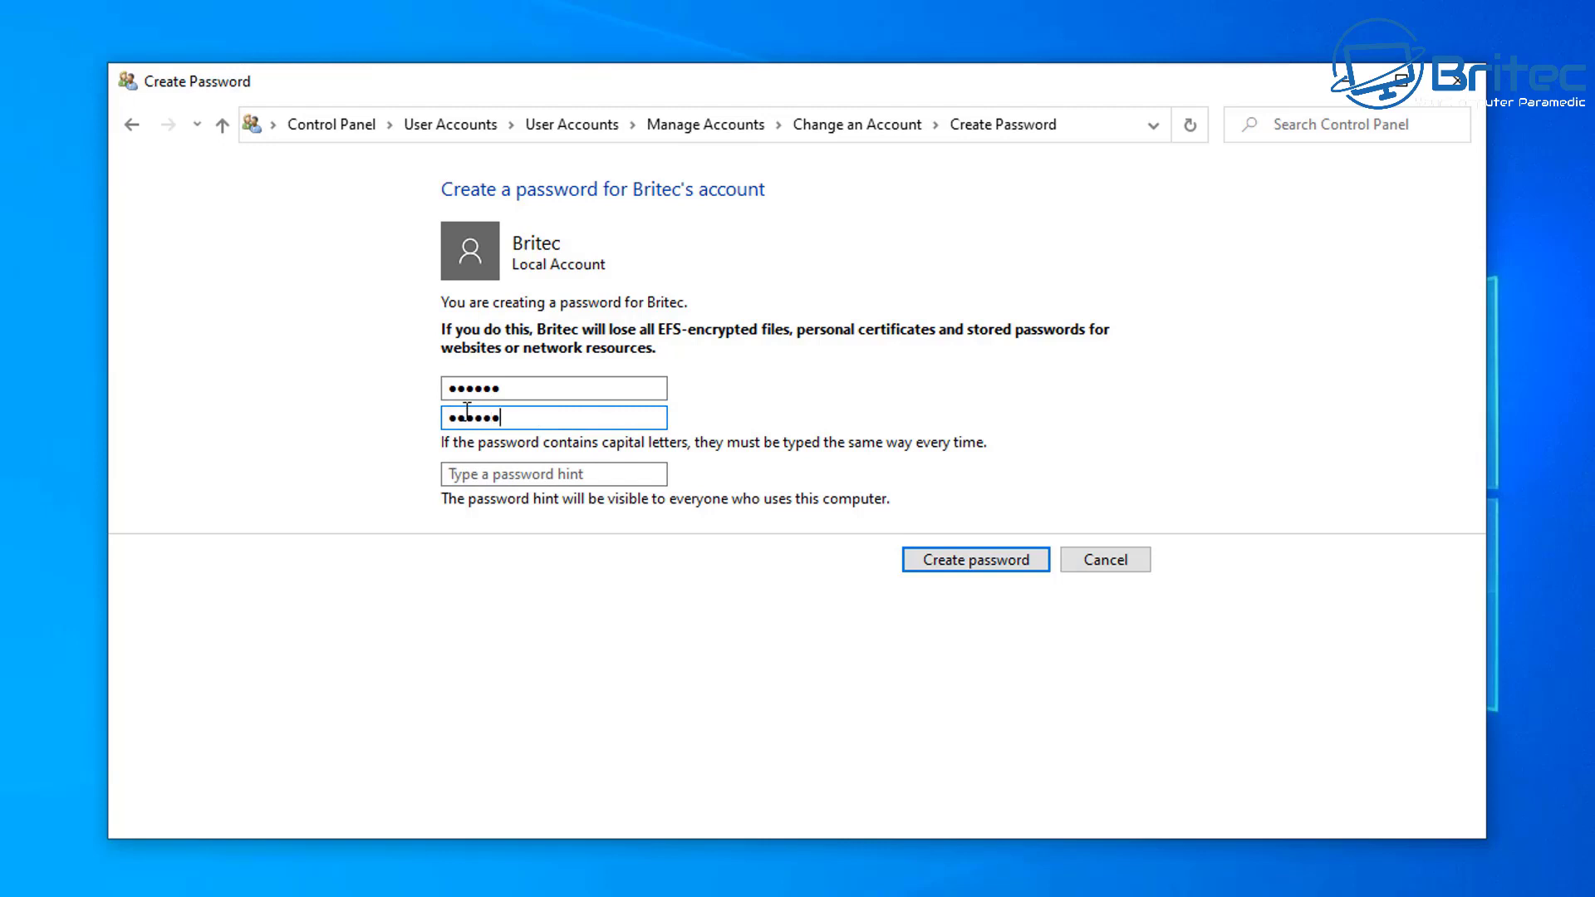
left_click(467, 474)
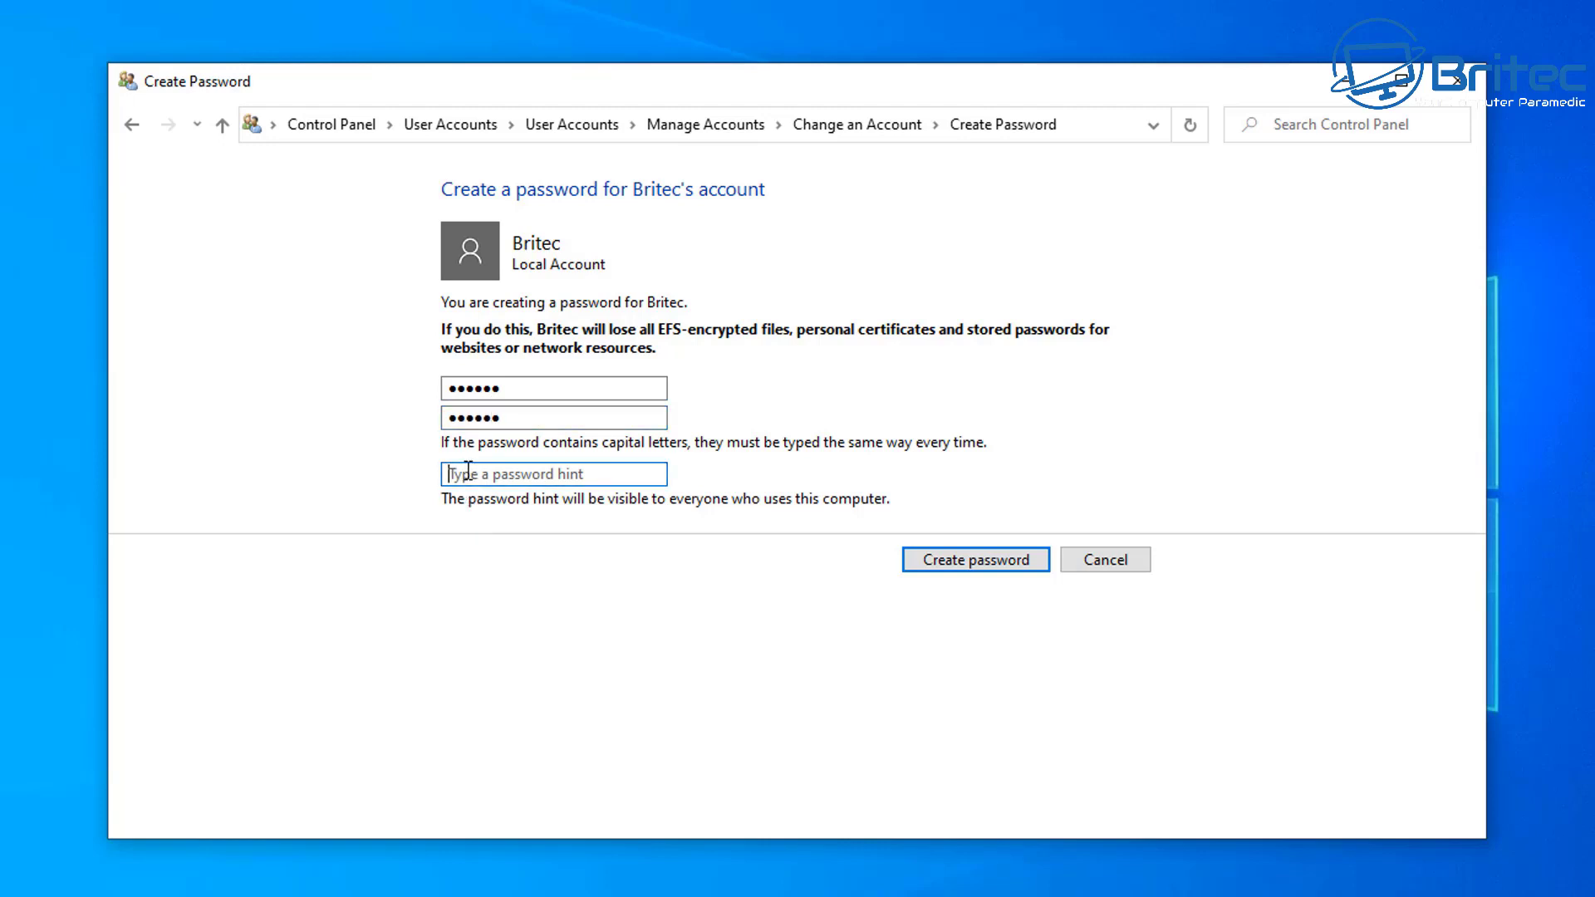
type("name")
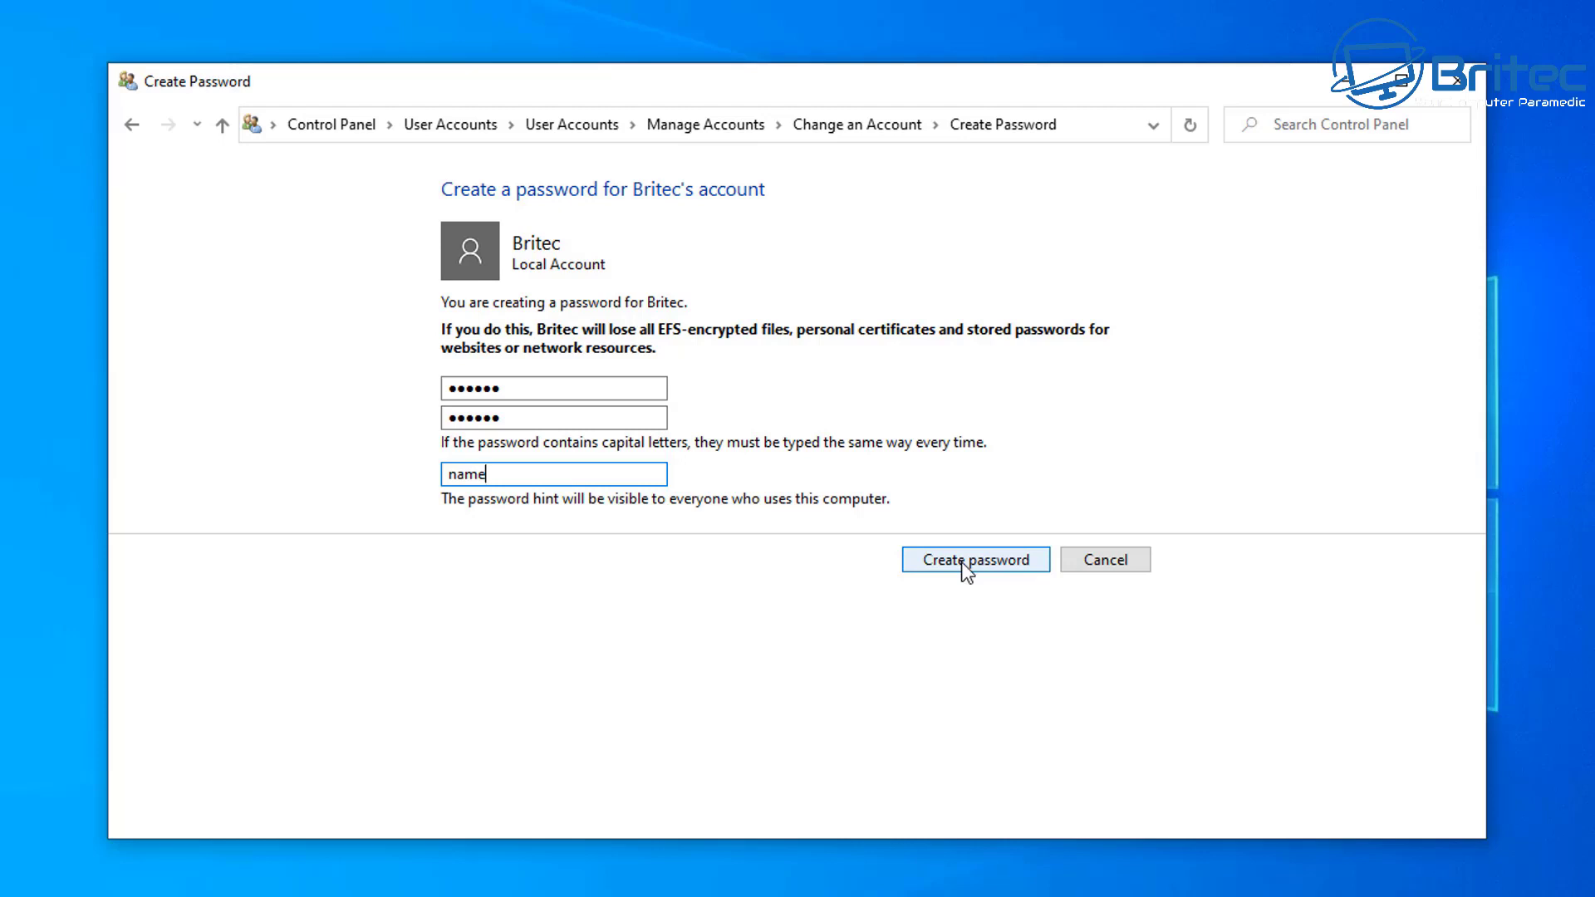
left_click(960, 561)
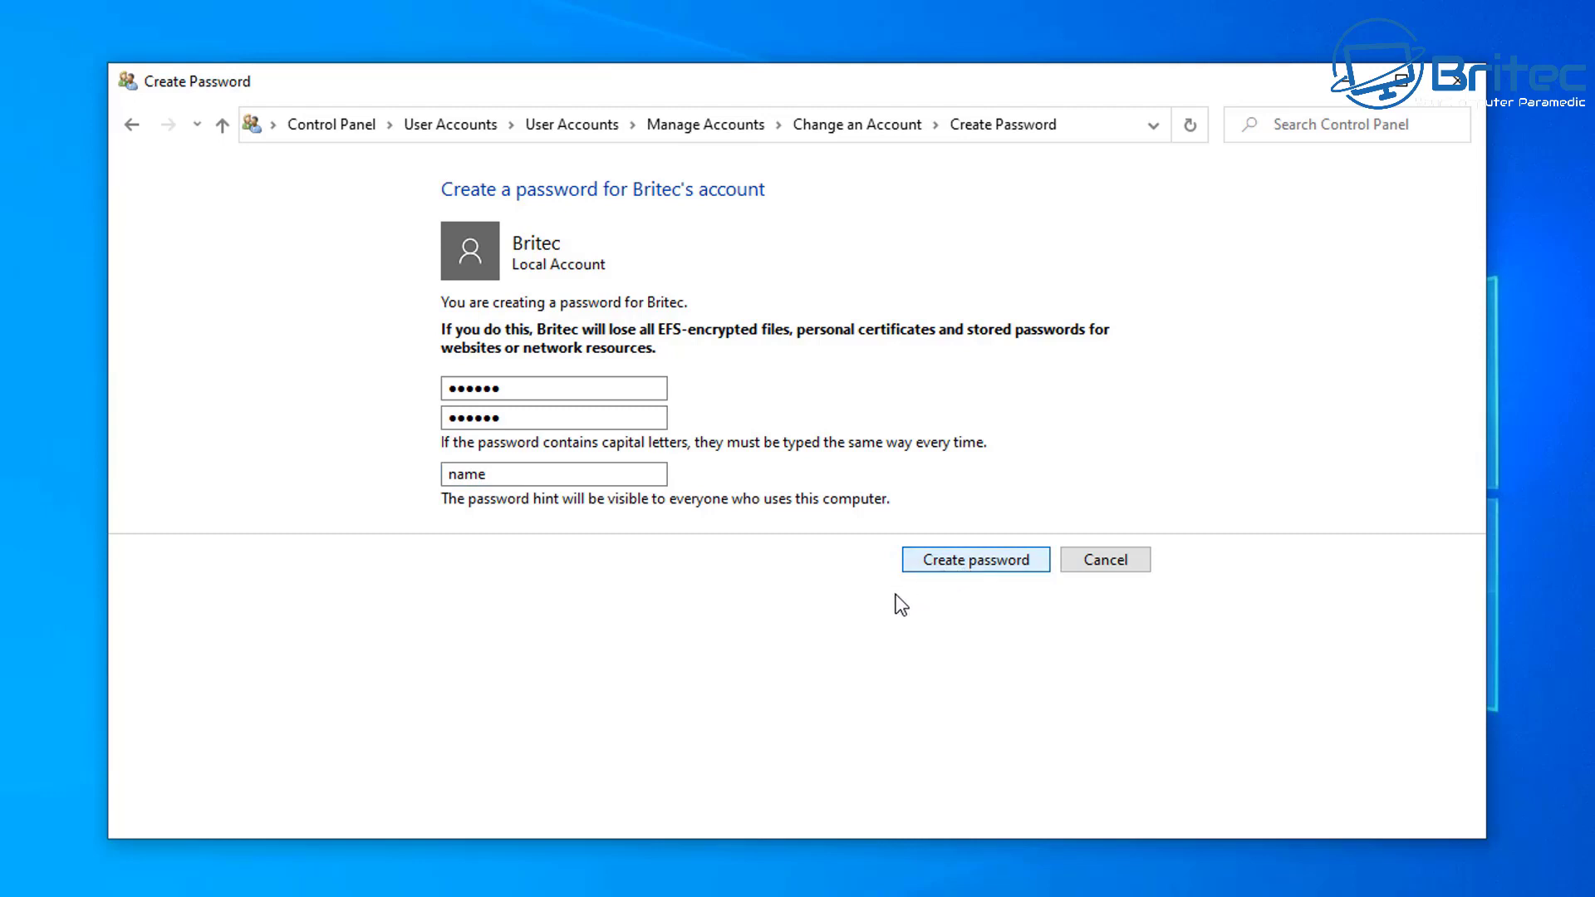
left_click(975, 561)
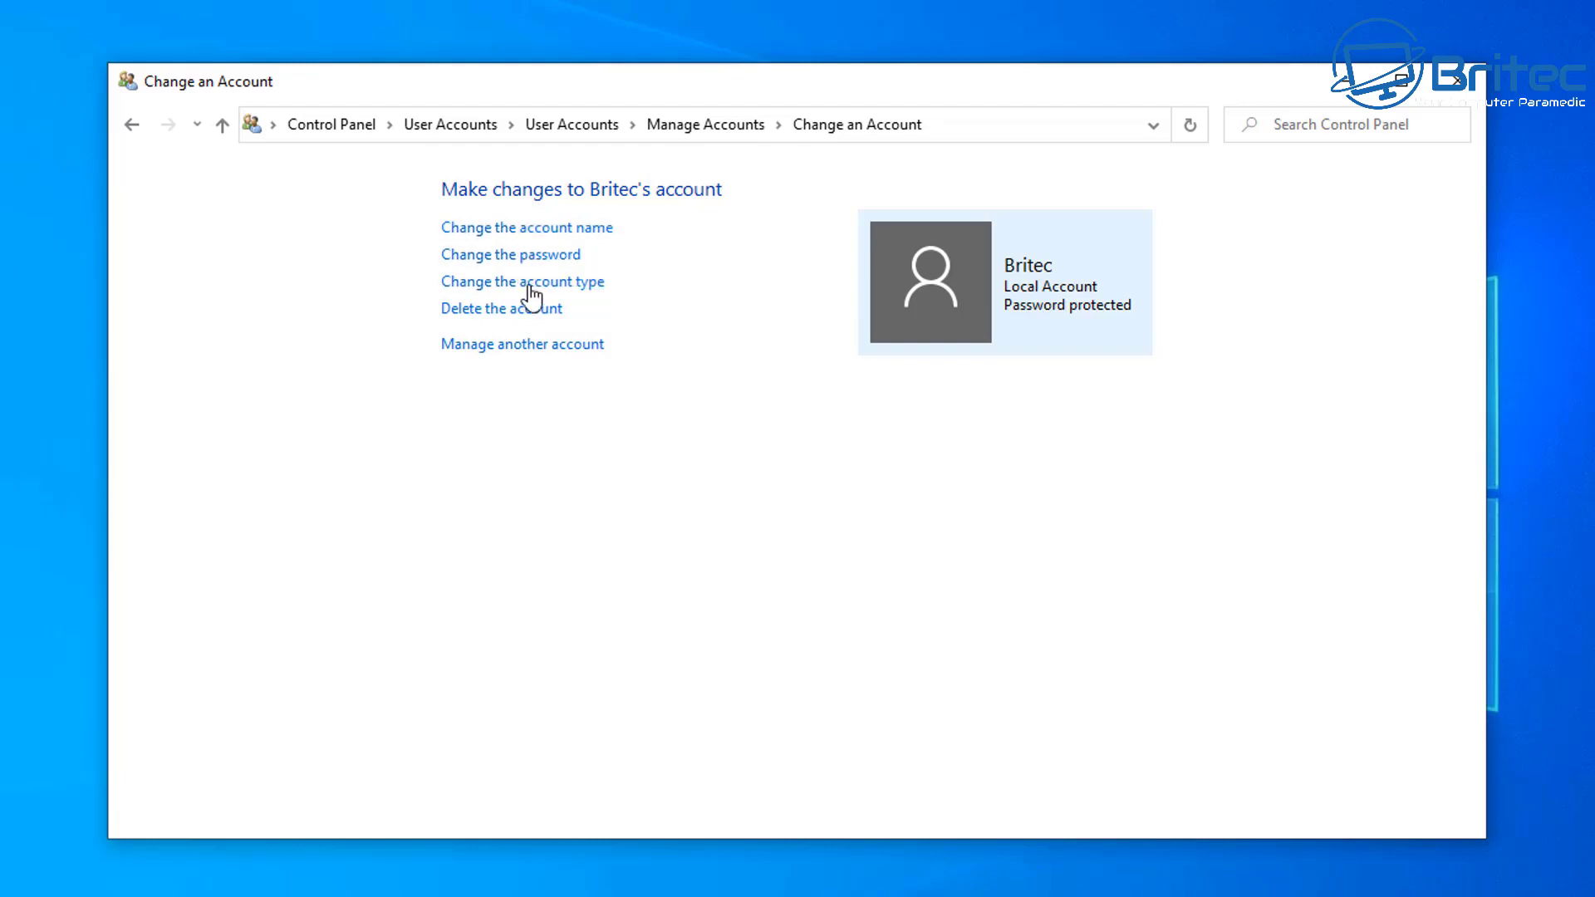
Step: Go to the Administrator account's Create a password page
left_click(520, 346)
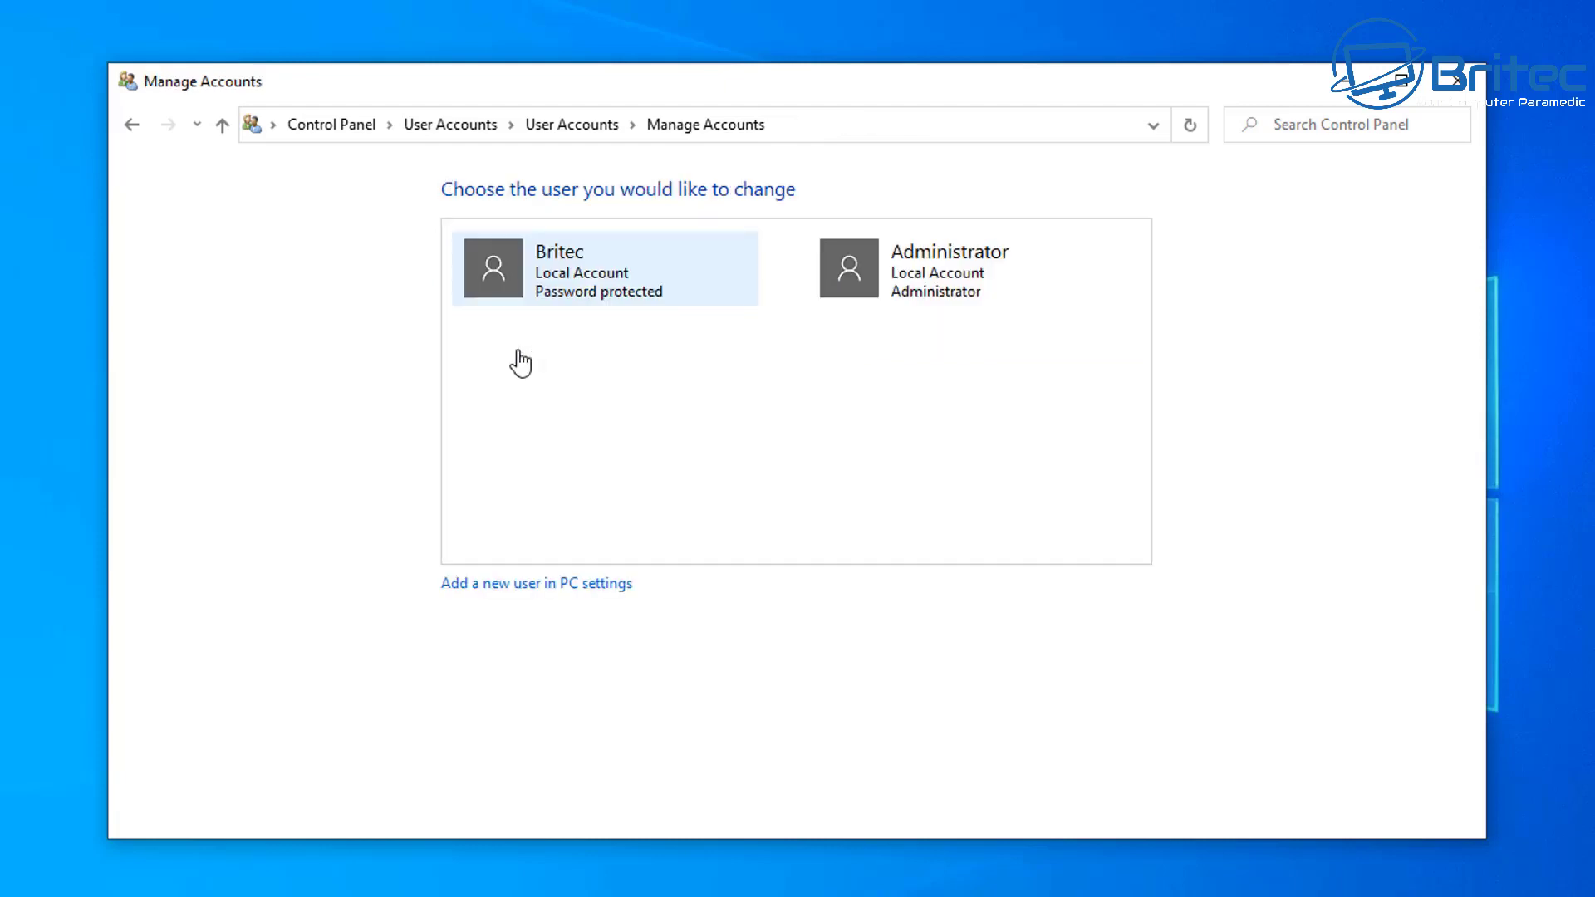
left_click(922, 282)
left_click(519, 230)
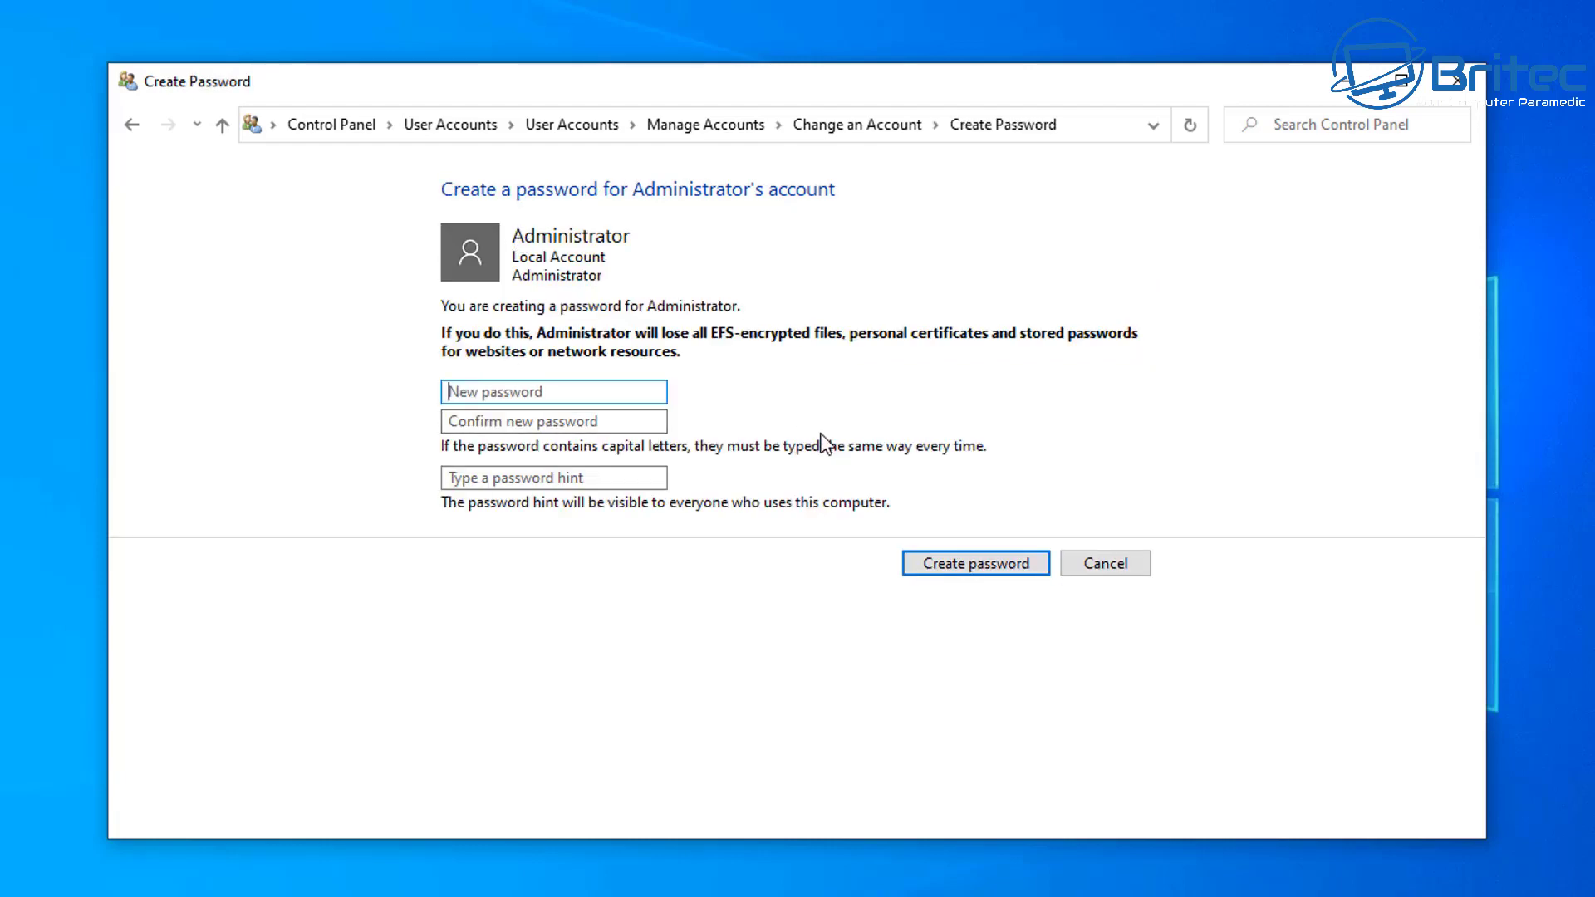
Step: Set the Administrator password, confirming it, with the hint 'namedate'
type("*******")
key("BackSpace")
key("BackSpace")
key("BackSpace")
key("BackSpace")
key("BackSpace")
key("BackSpace")
key("BackSpace")
type("**********")
left_click(461, 421)
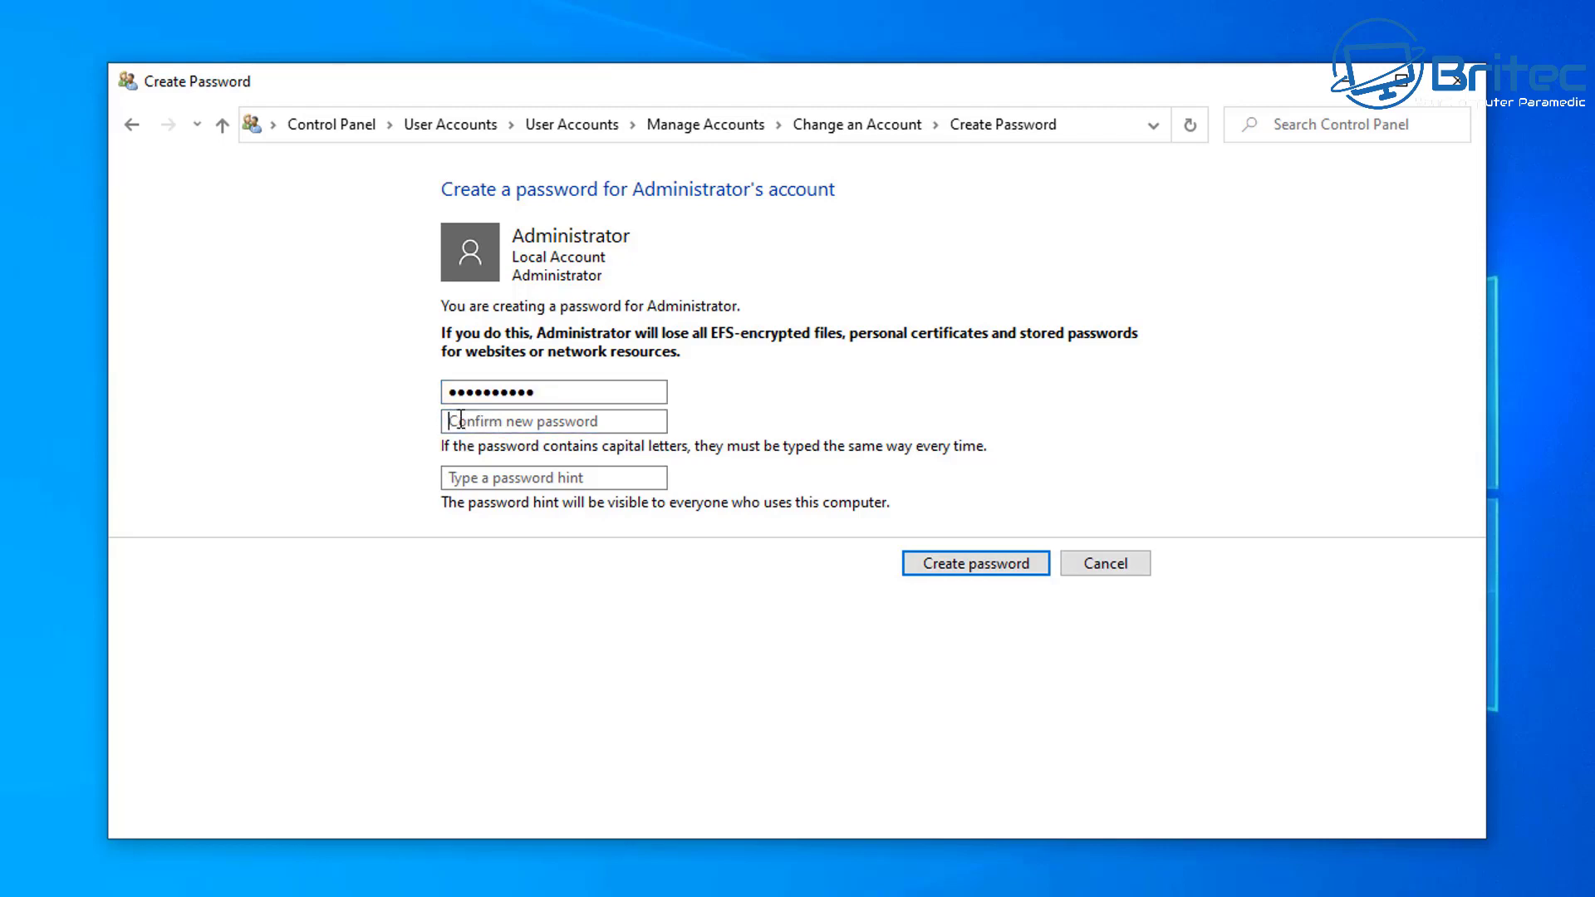
type("**********")
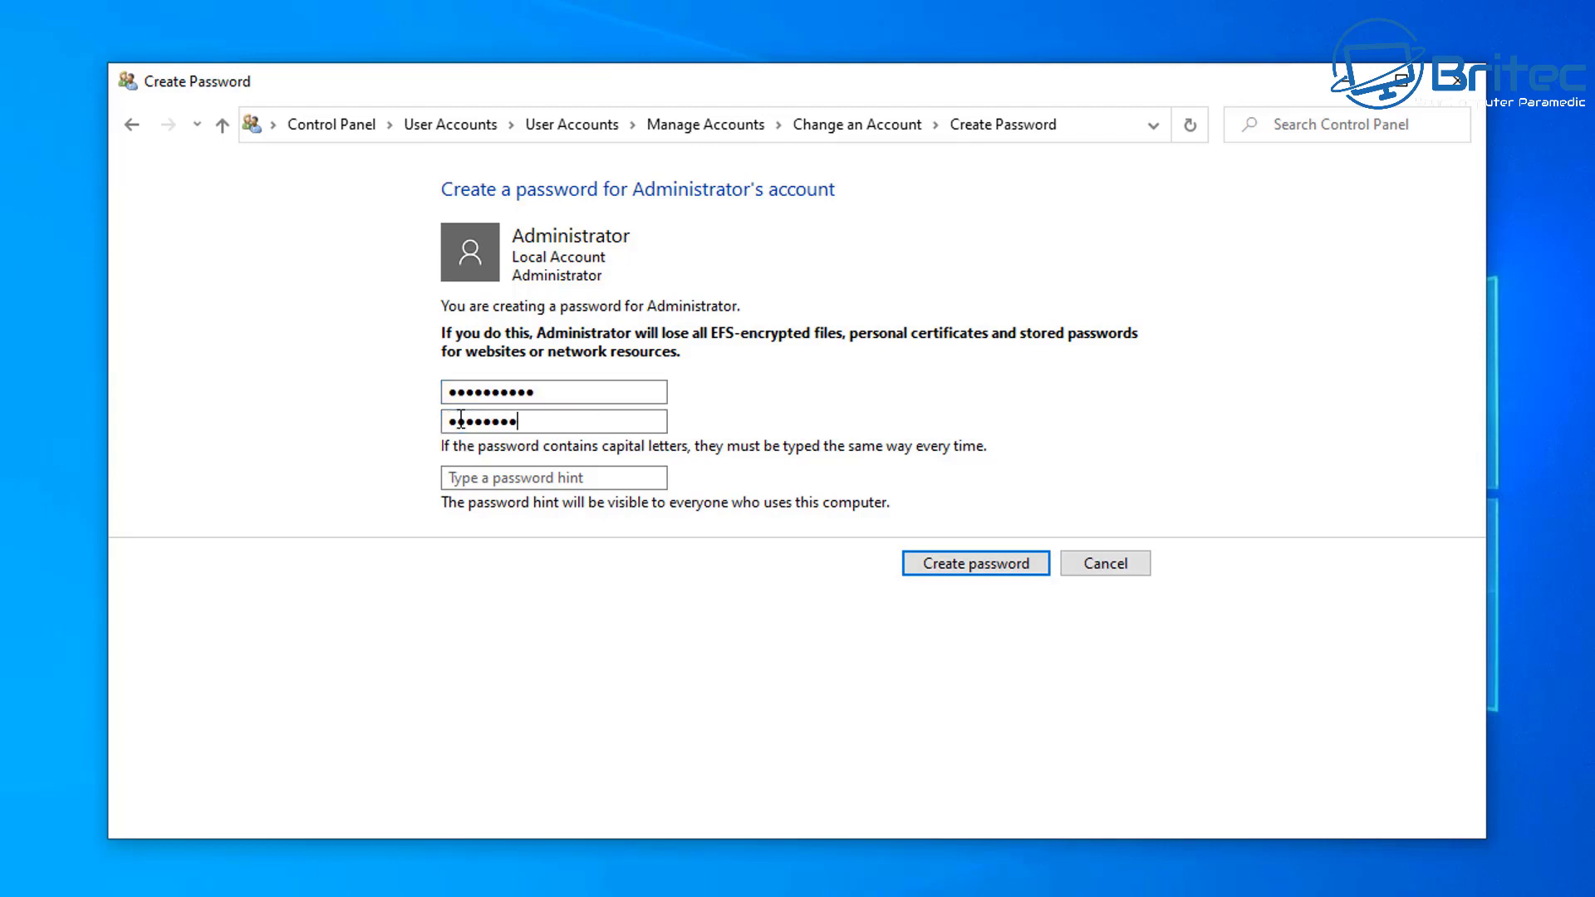
left_click(479, 479)
type("namedate")
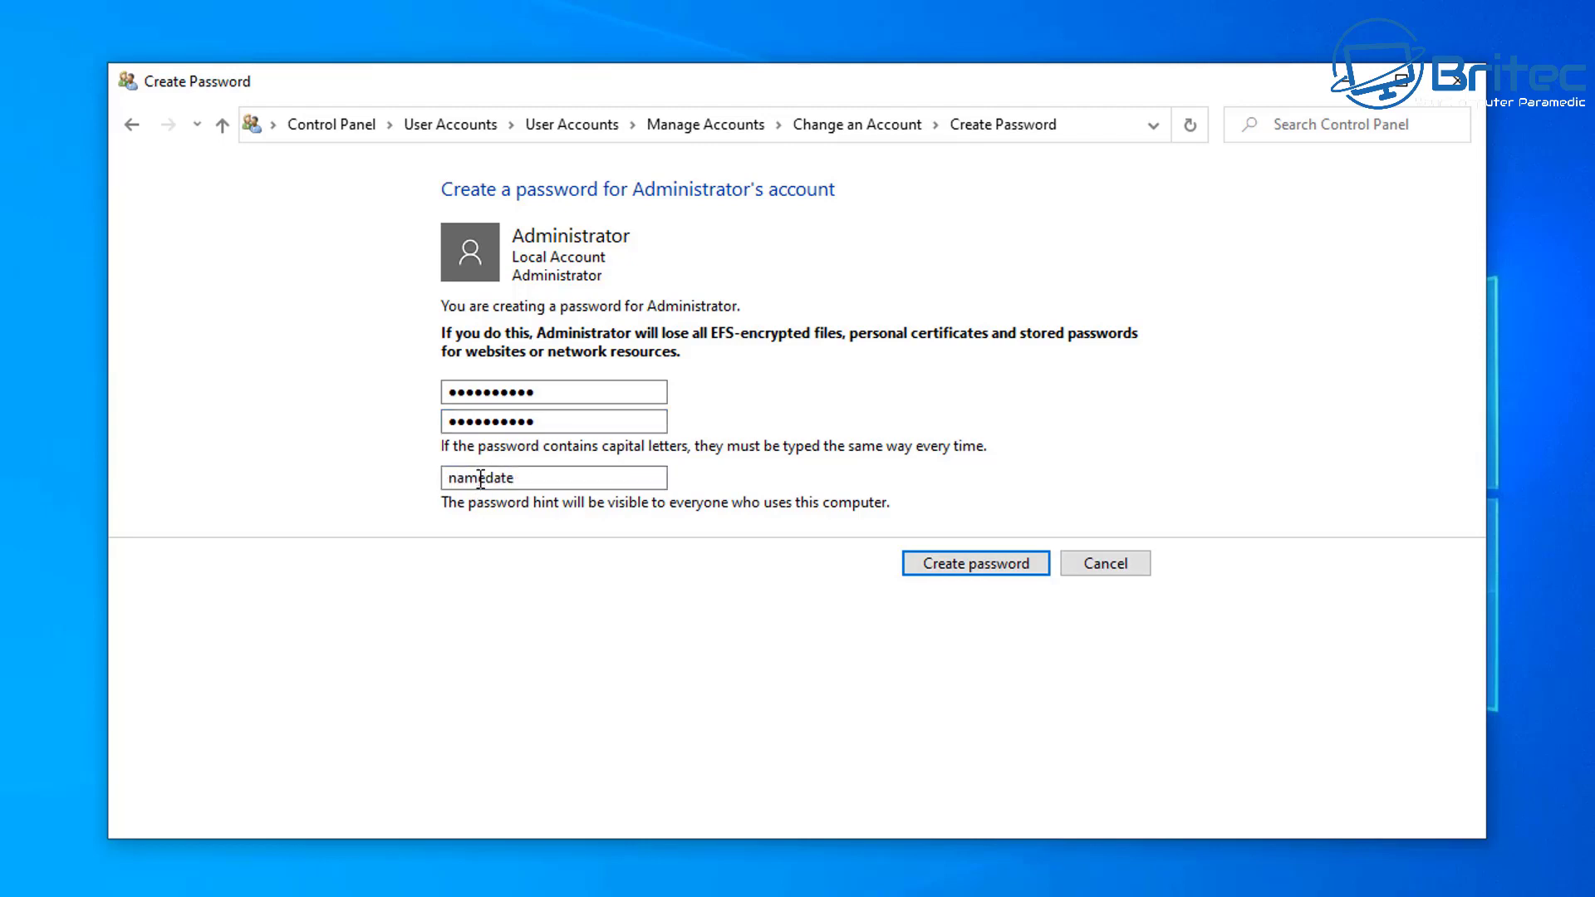
left_click(965, 567)
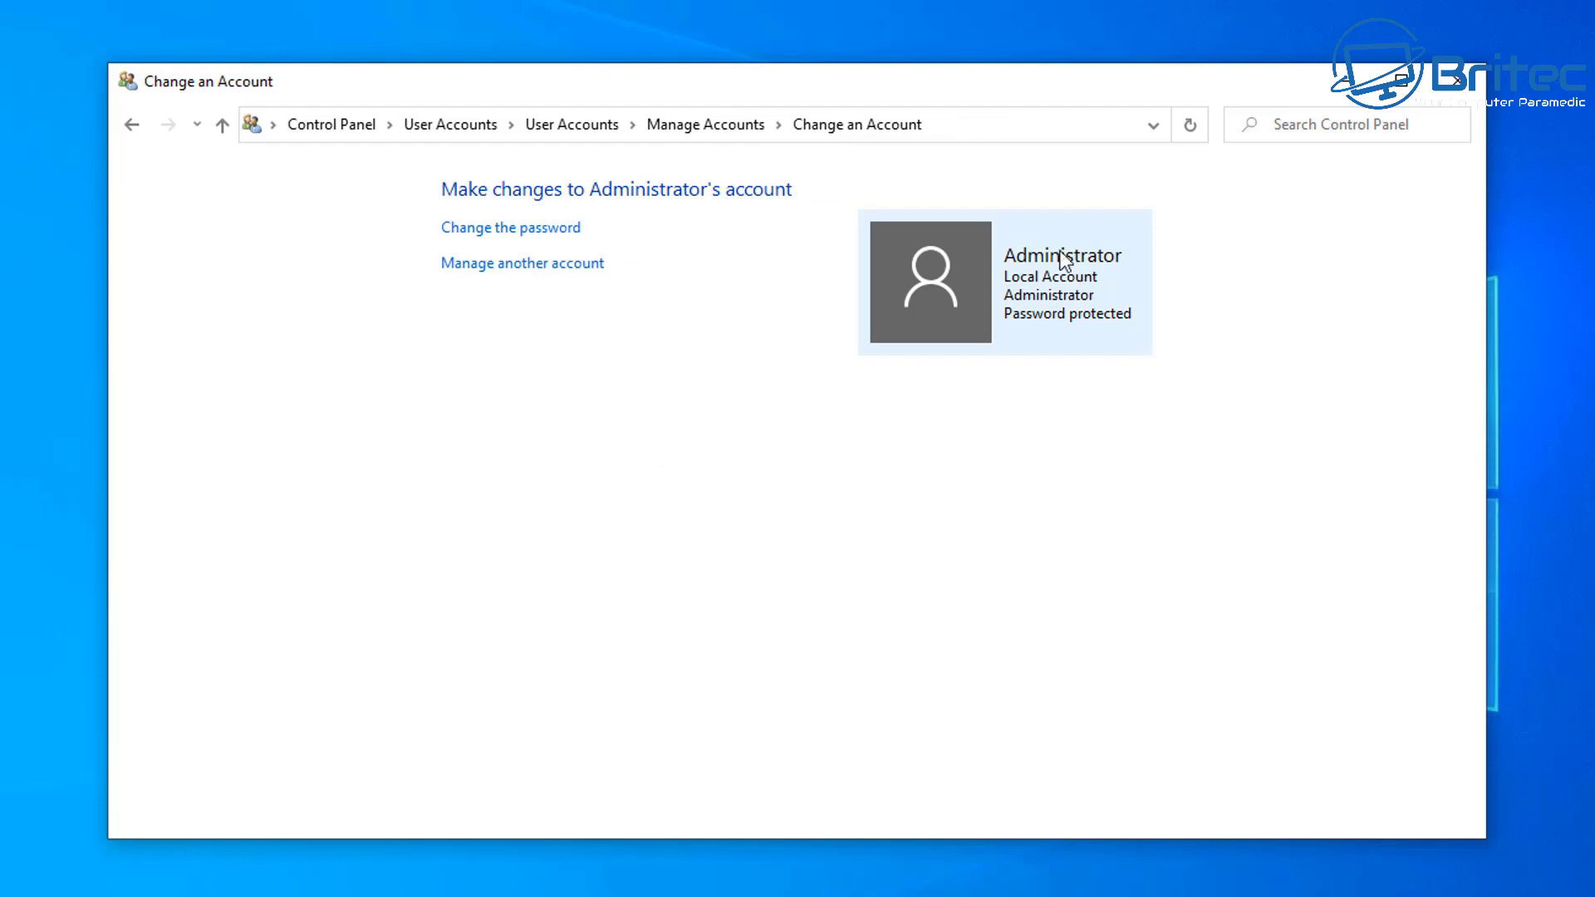
Step: Close Control Panel and sign out of the Britec account from the Start menu
left_click(1450, 93)
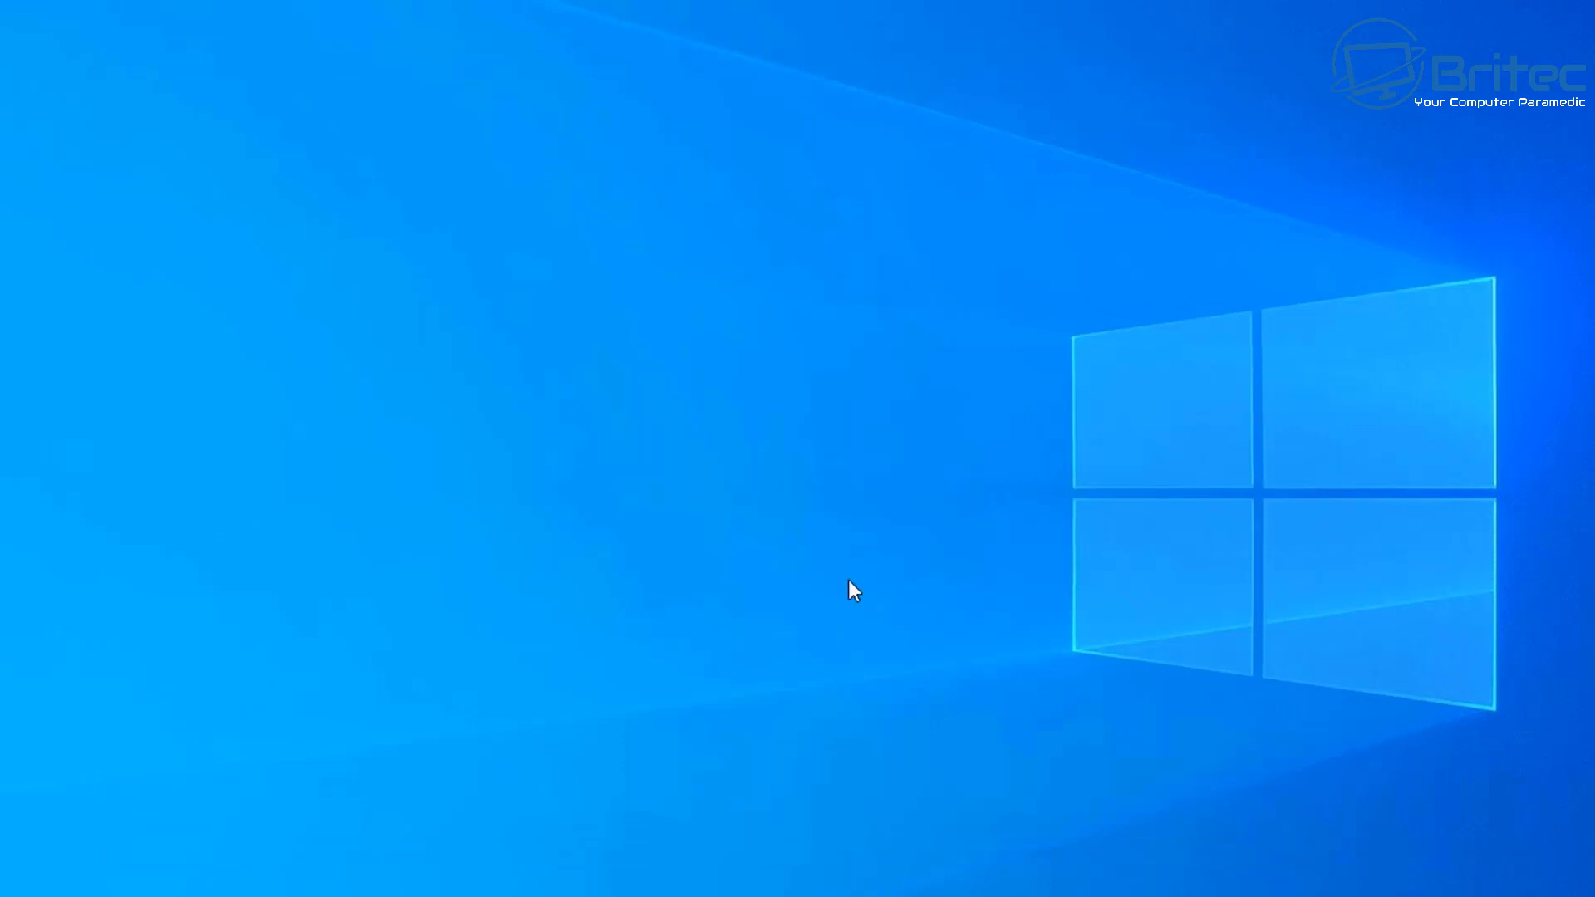
left_click(17, 878)
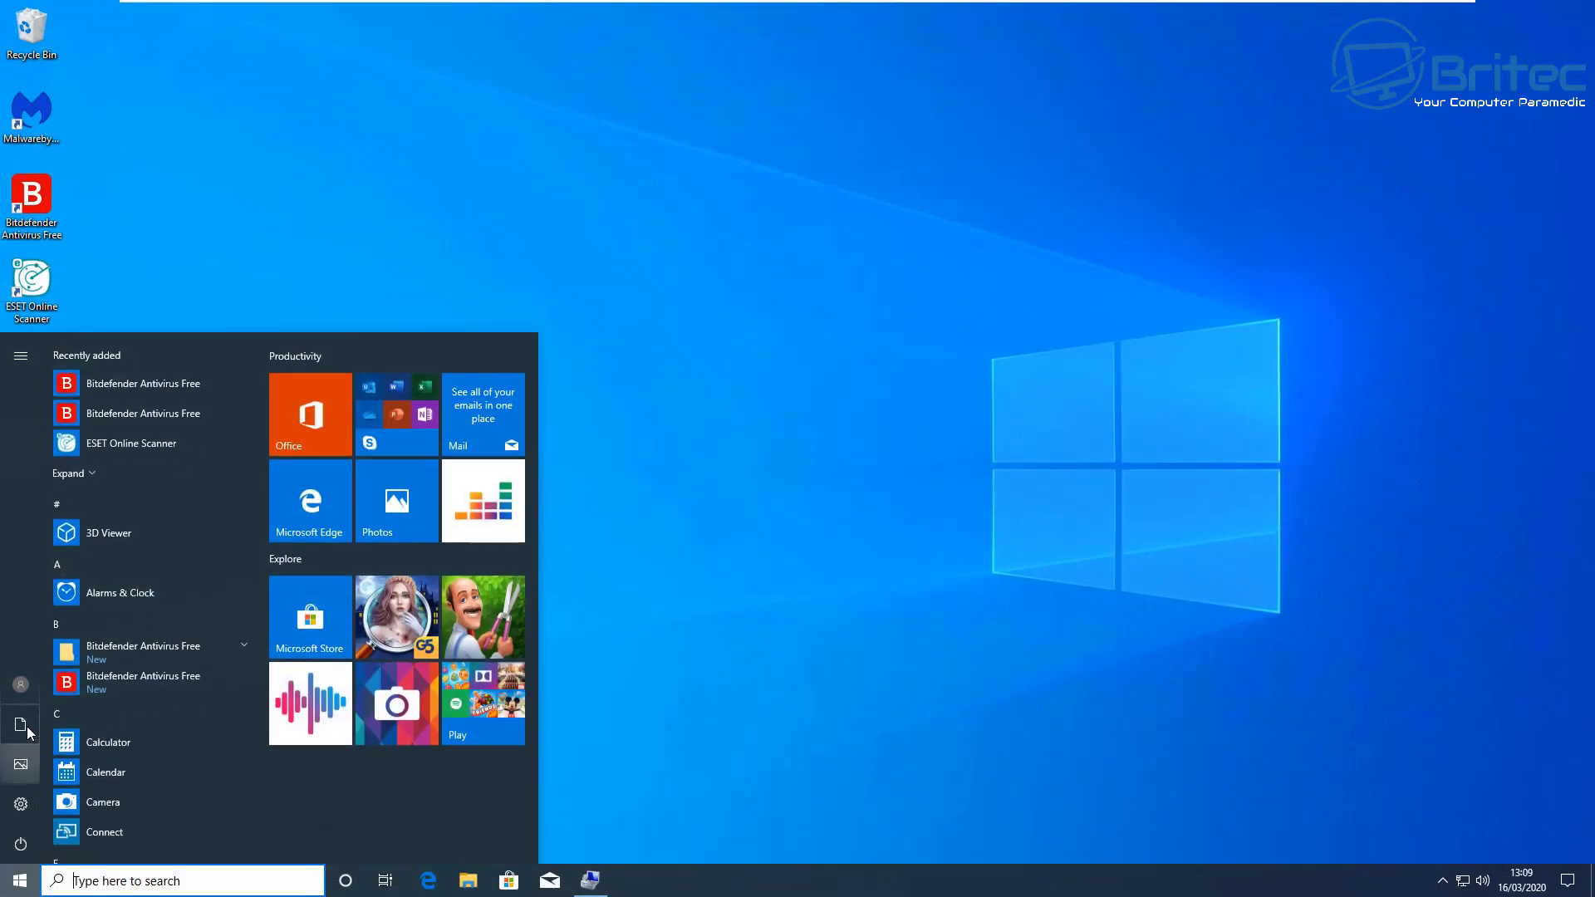
mouse_move(27, 695)
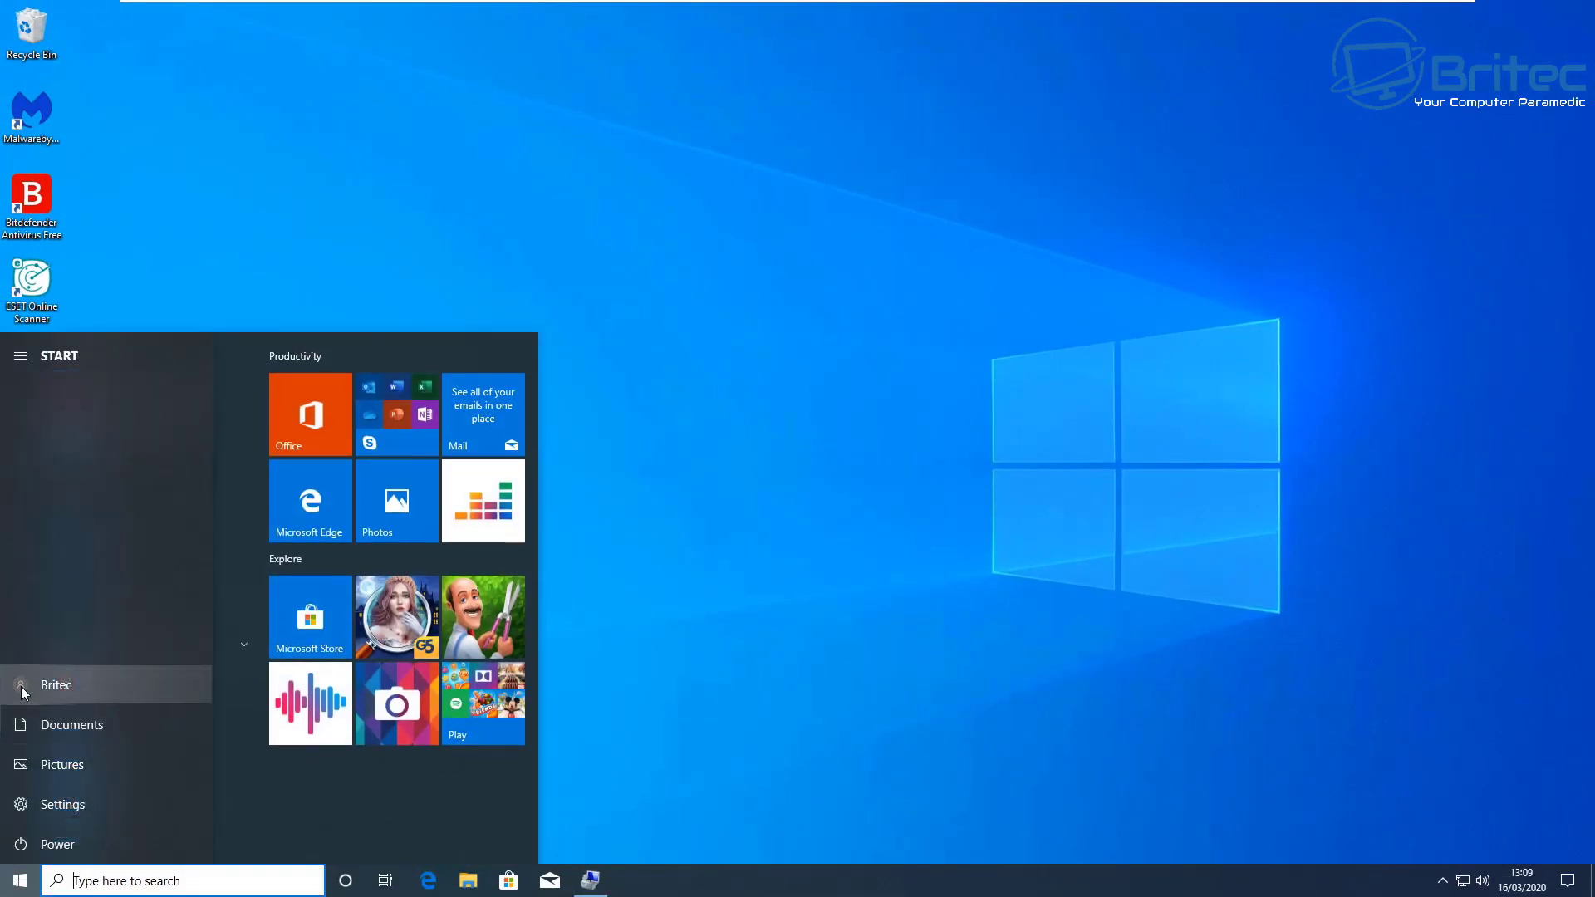
left_click(22, 685)
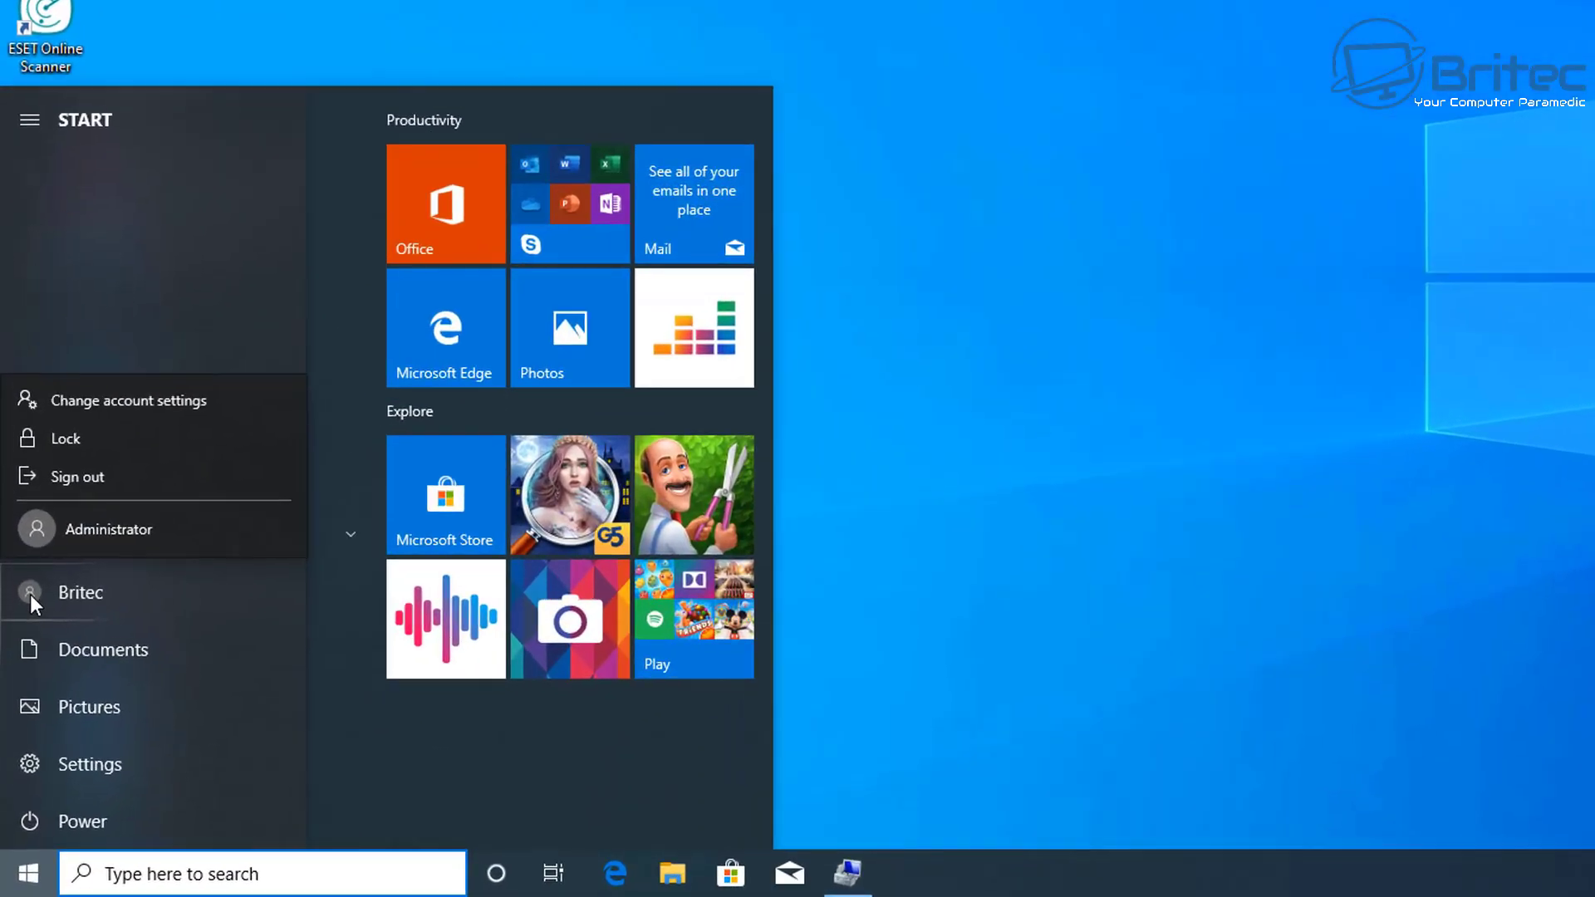
left_click(83, 438)
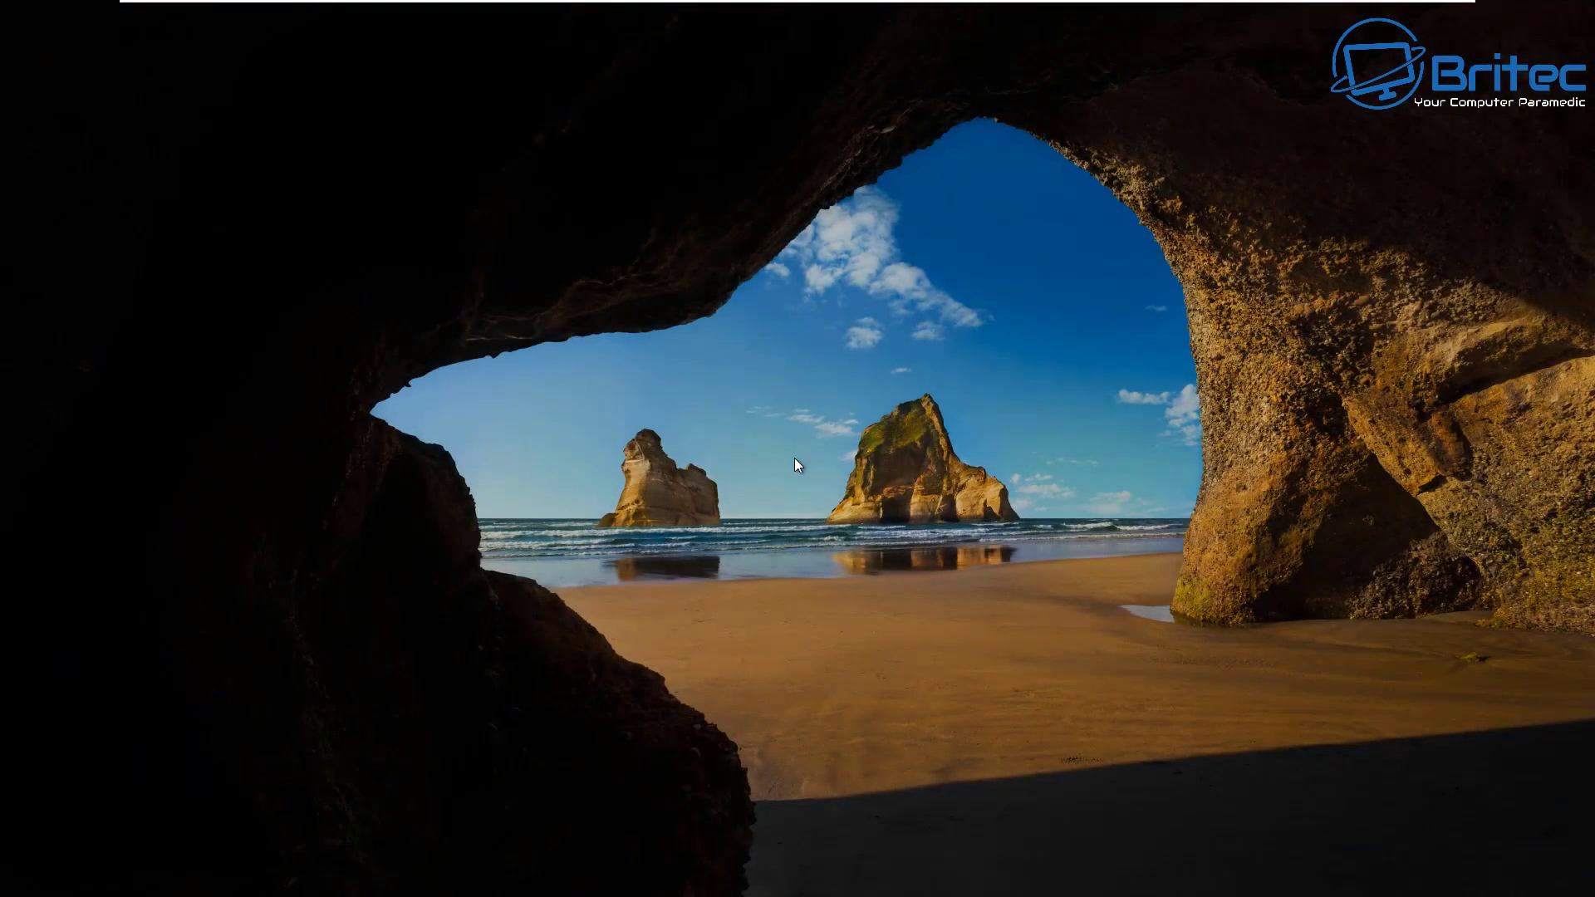
Step: Sign back in to Britec from the lock screen using its new password
left_click(793, 465)
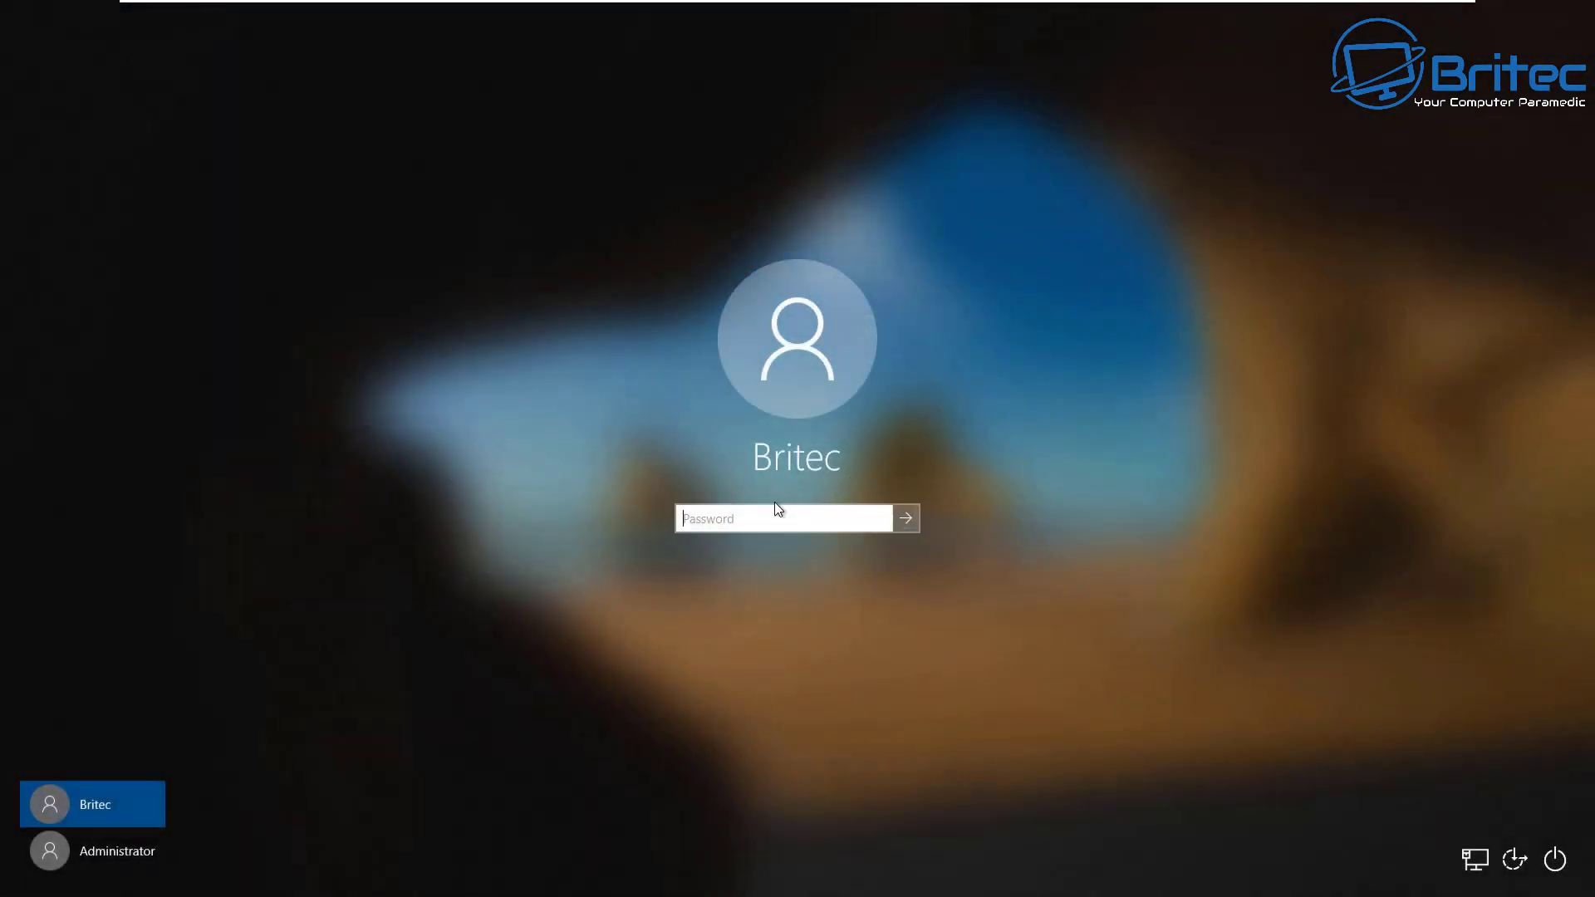
left_click(717, 516)
type("••••••")
key("Return")
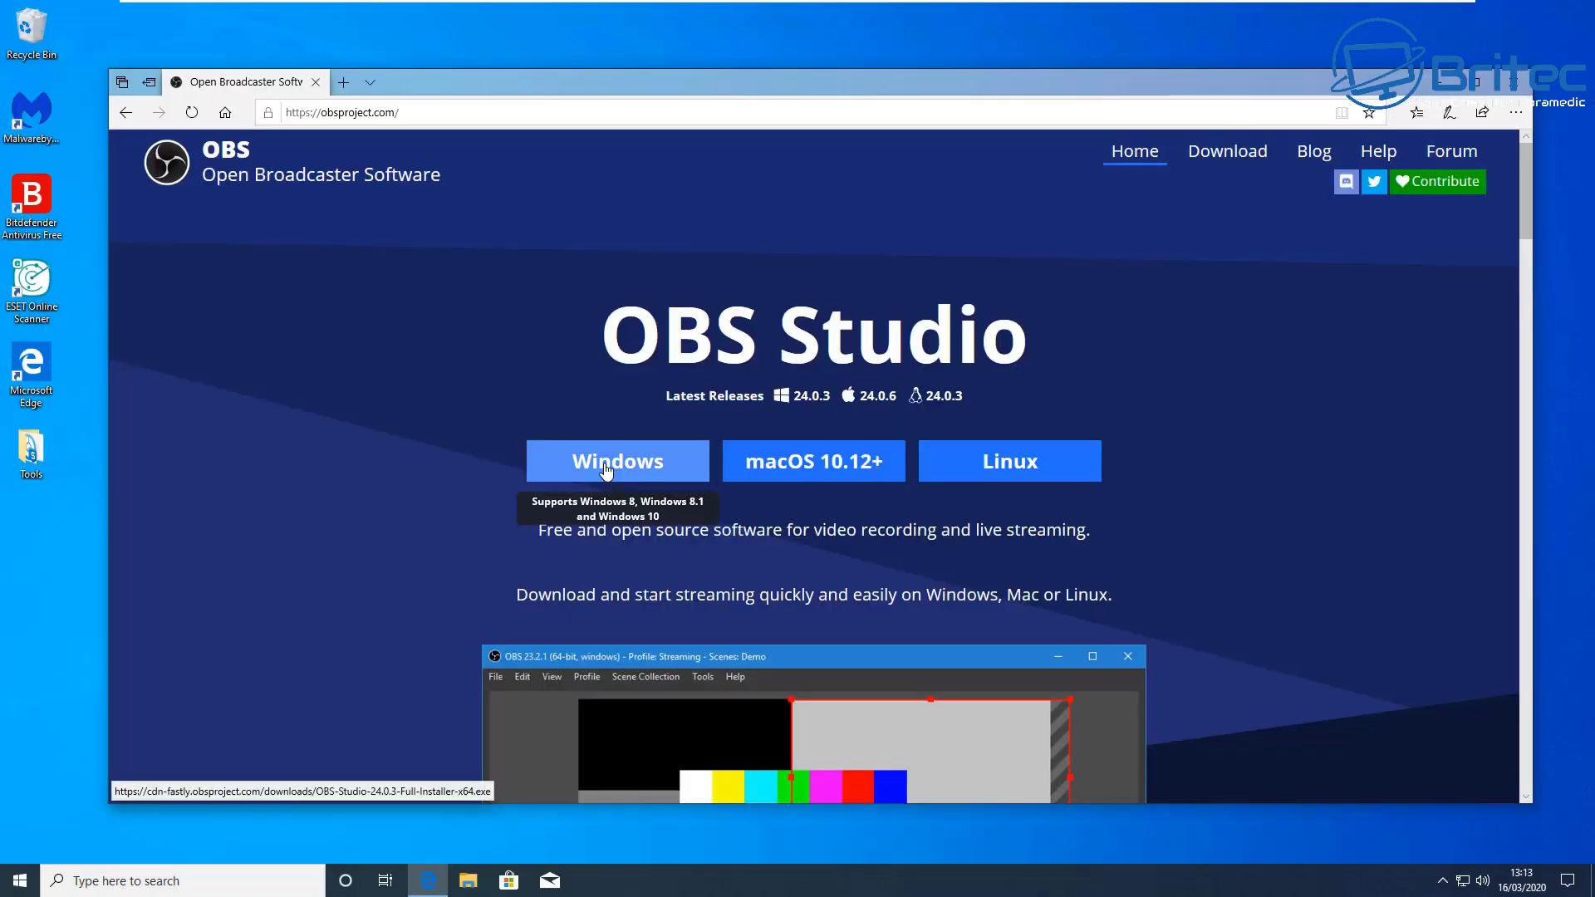
Step: Save the OBS Studio installer download to the Desktop with Save as
left_click(605, 465)
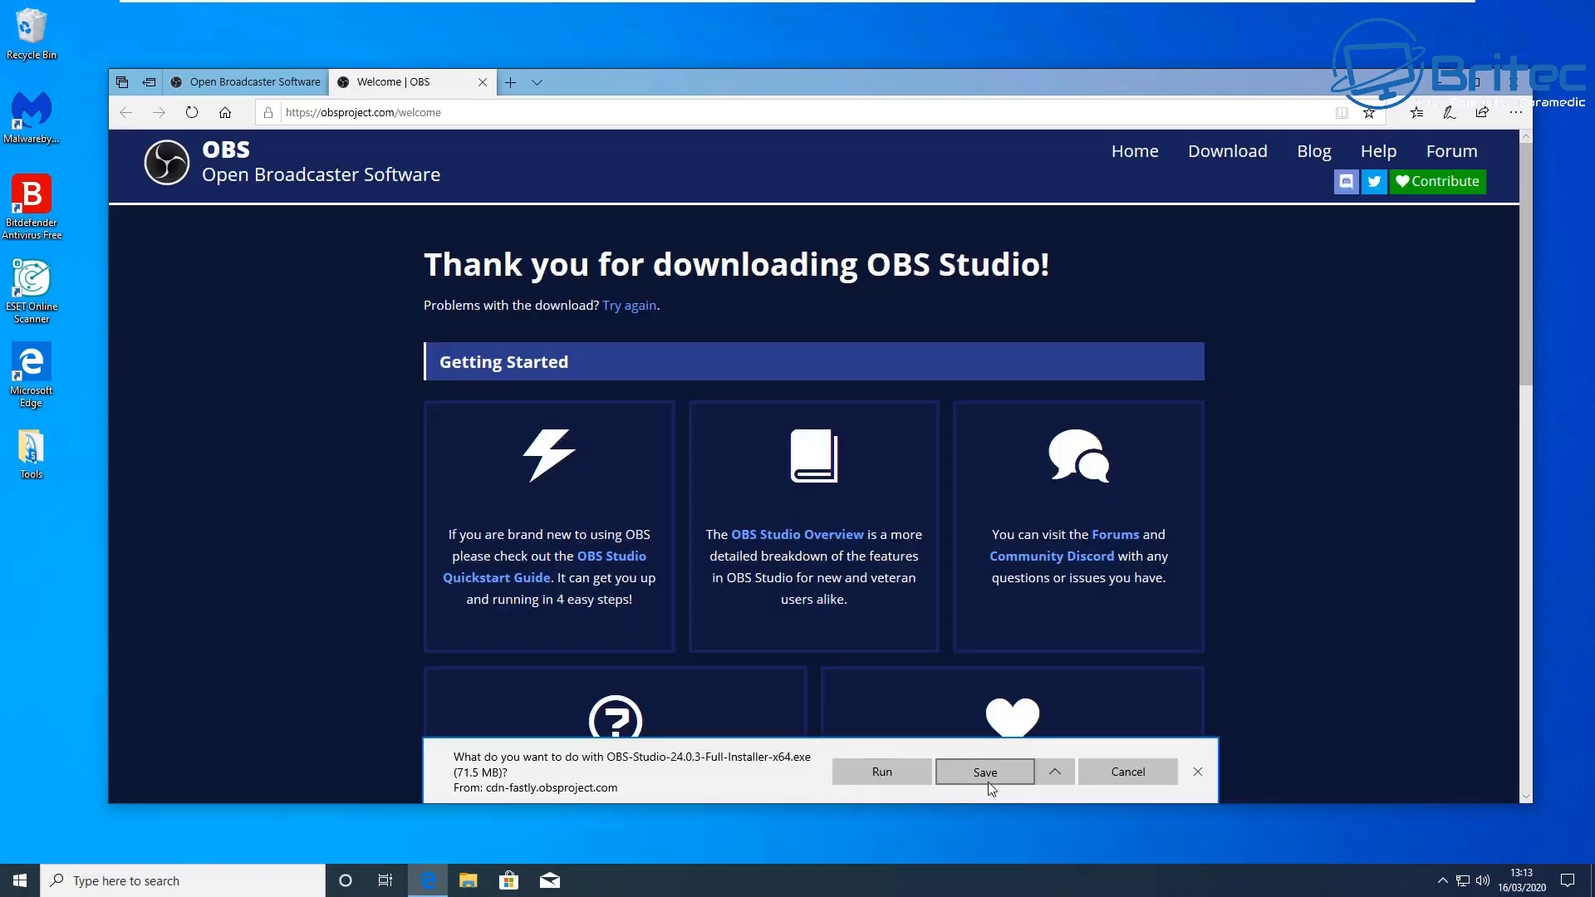
left_click(1053, 772)
left_click(1014, 734)
left_click_drag(416, 89, 757, 284)
left_click(518, 392)
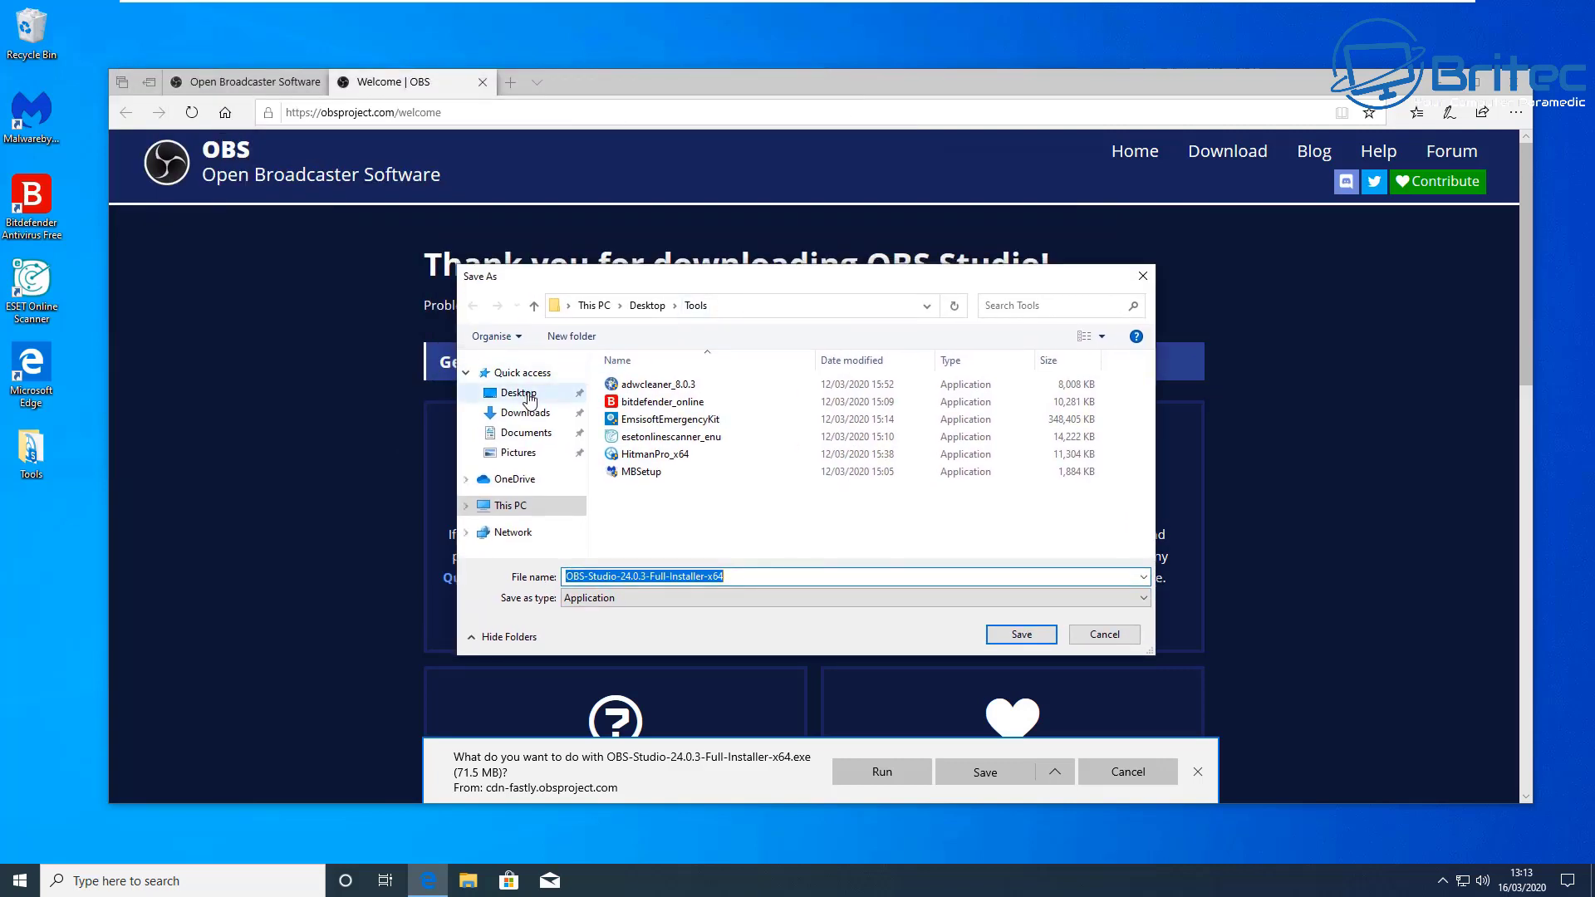
left_click(1021, 634)
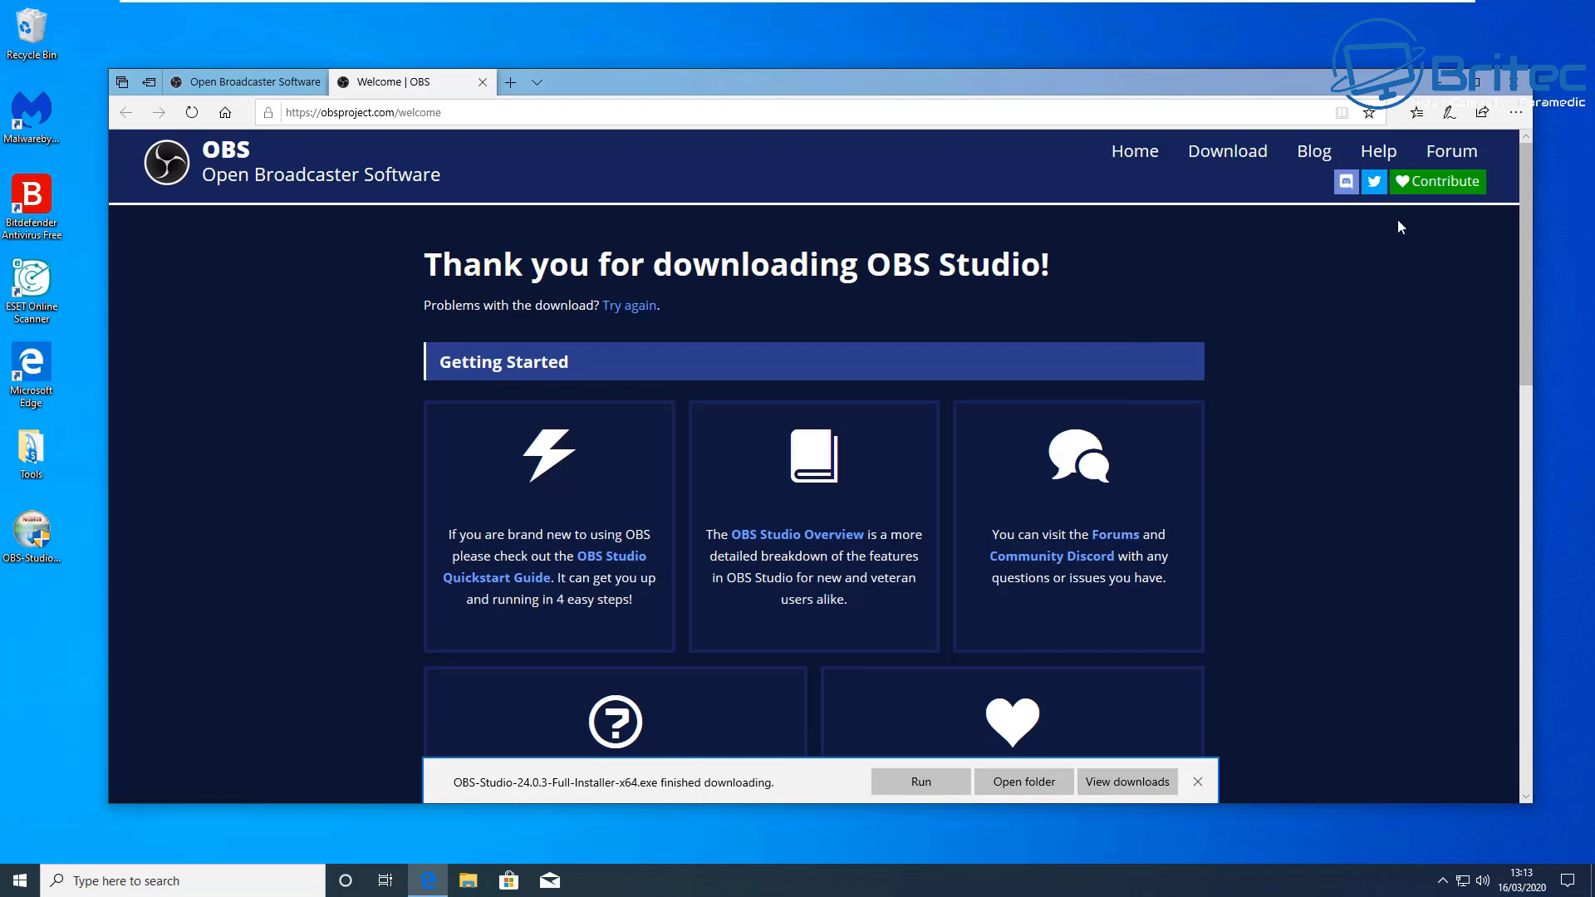
Step: Run the OBS installer and close Edge with all its tabs
left_click(921, 782)
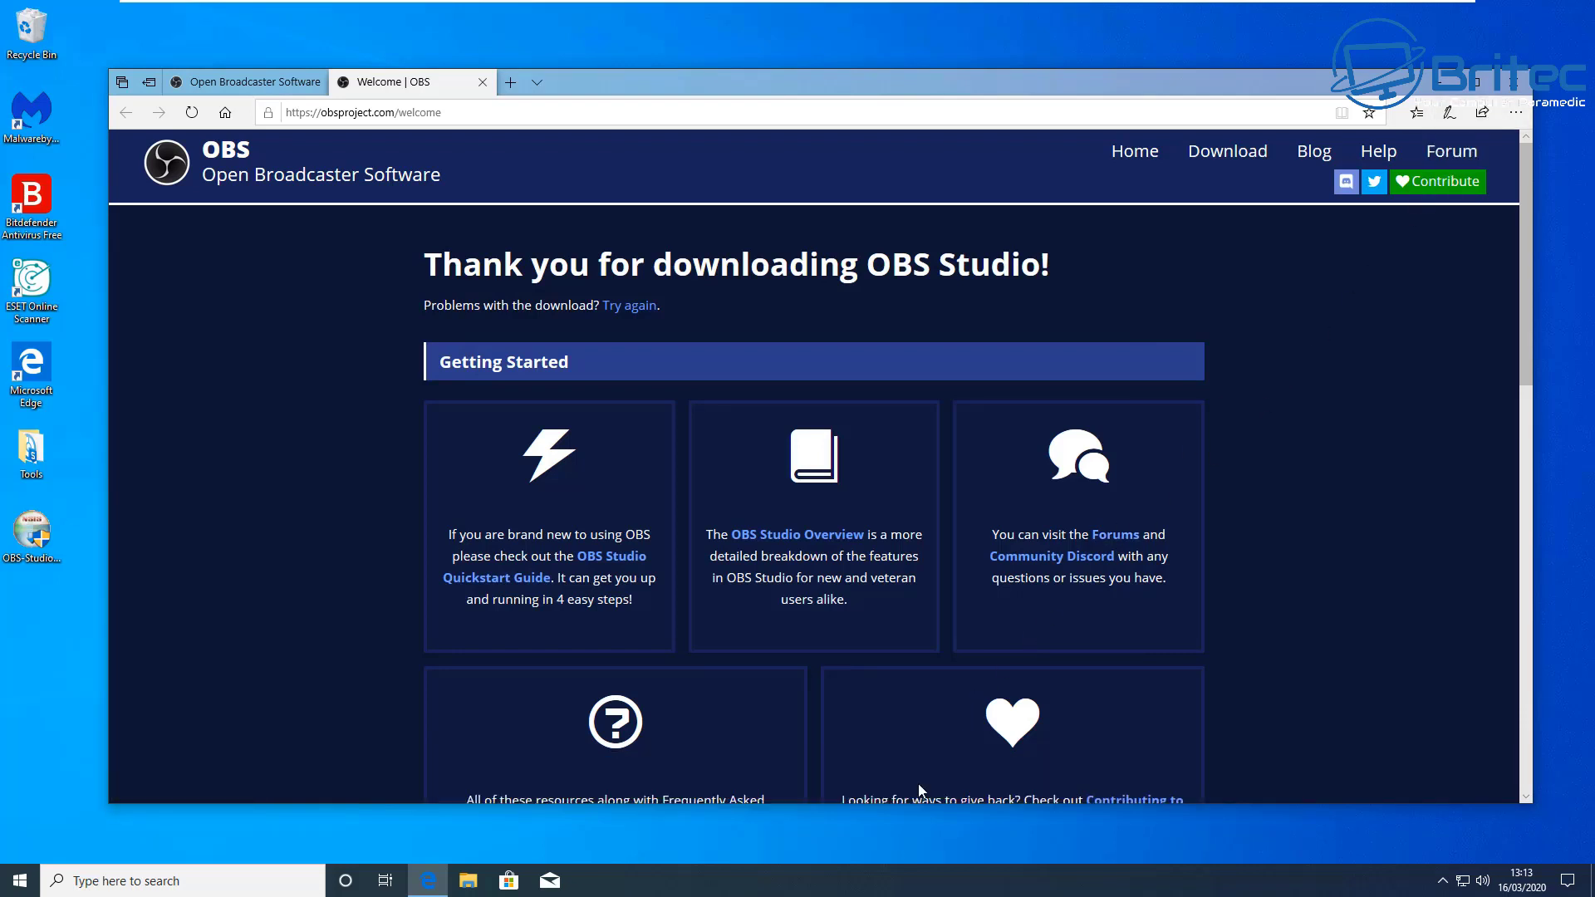
left_click(1510, 93)
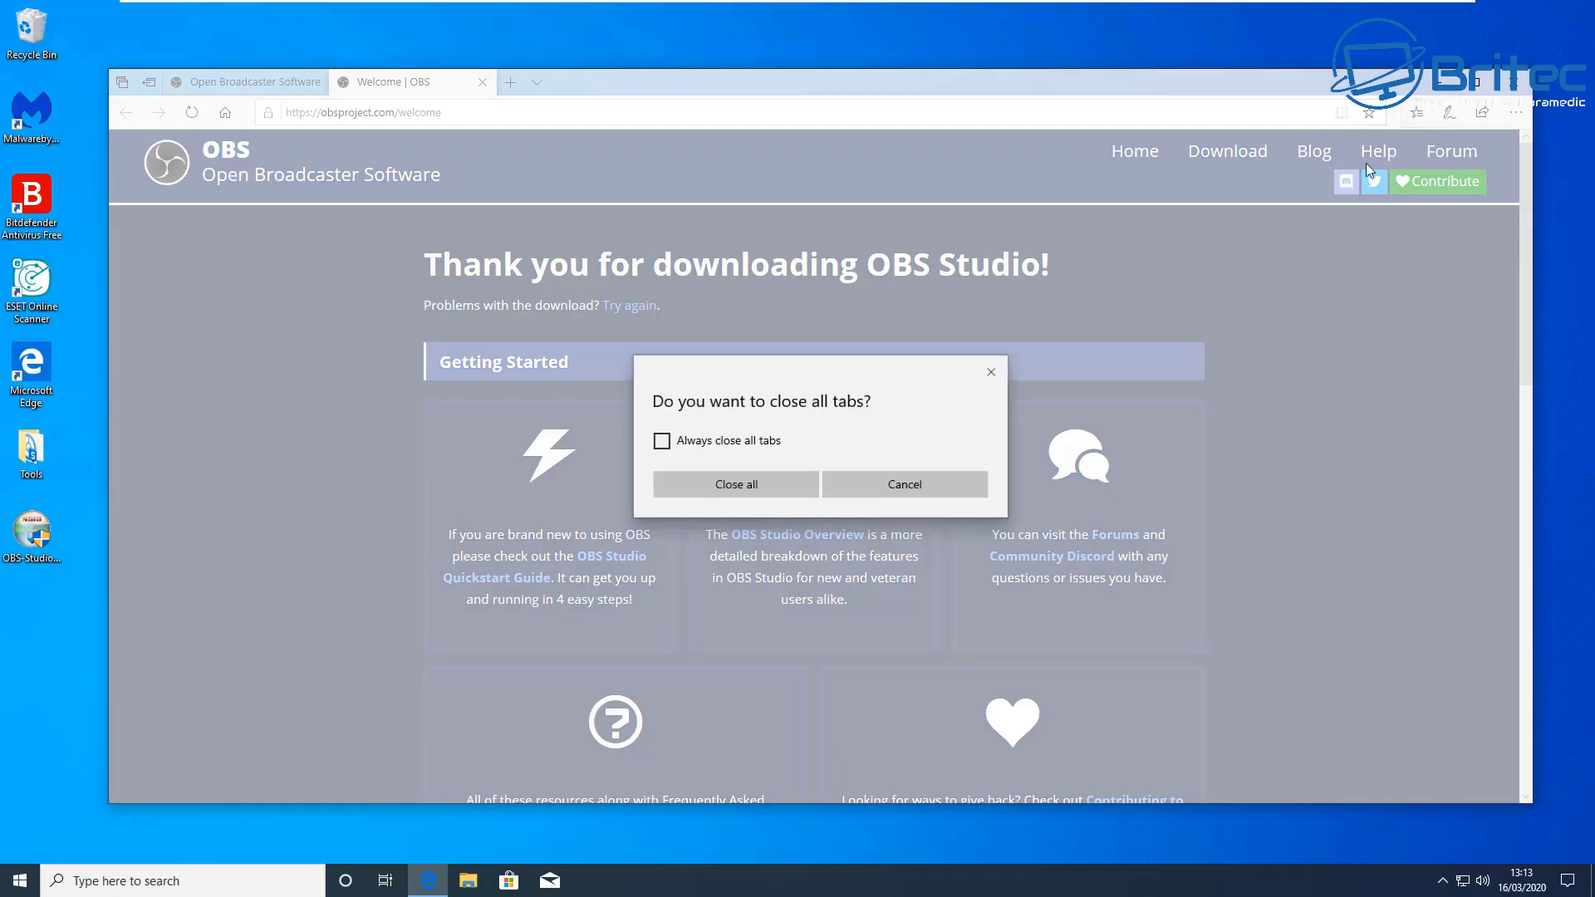
left_click(756, 493)
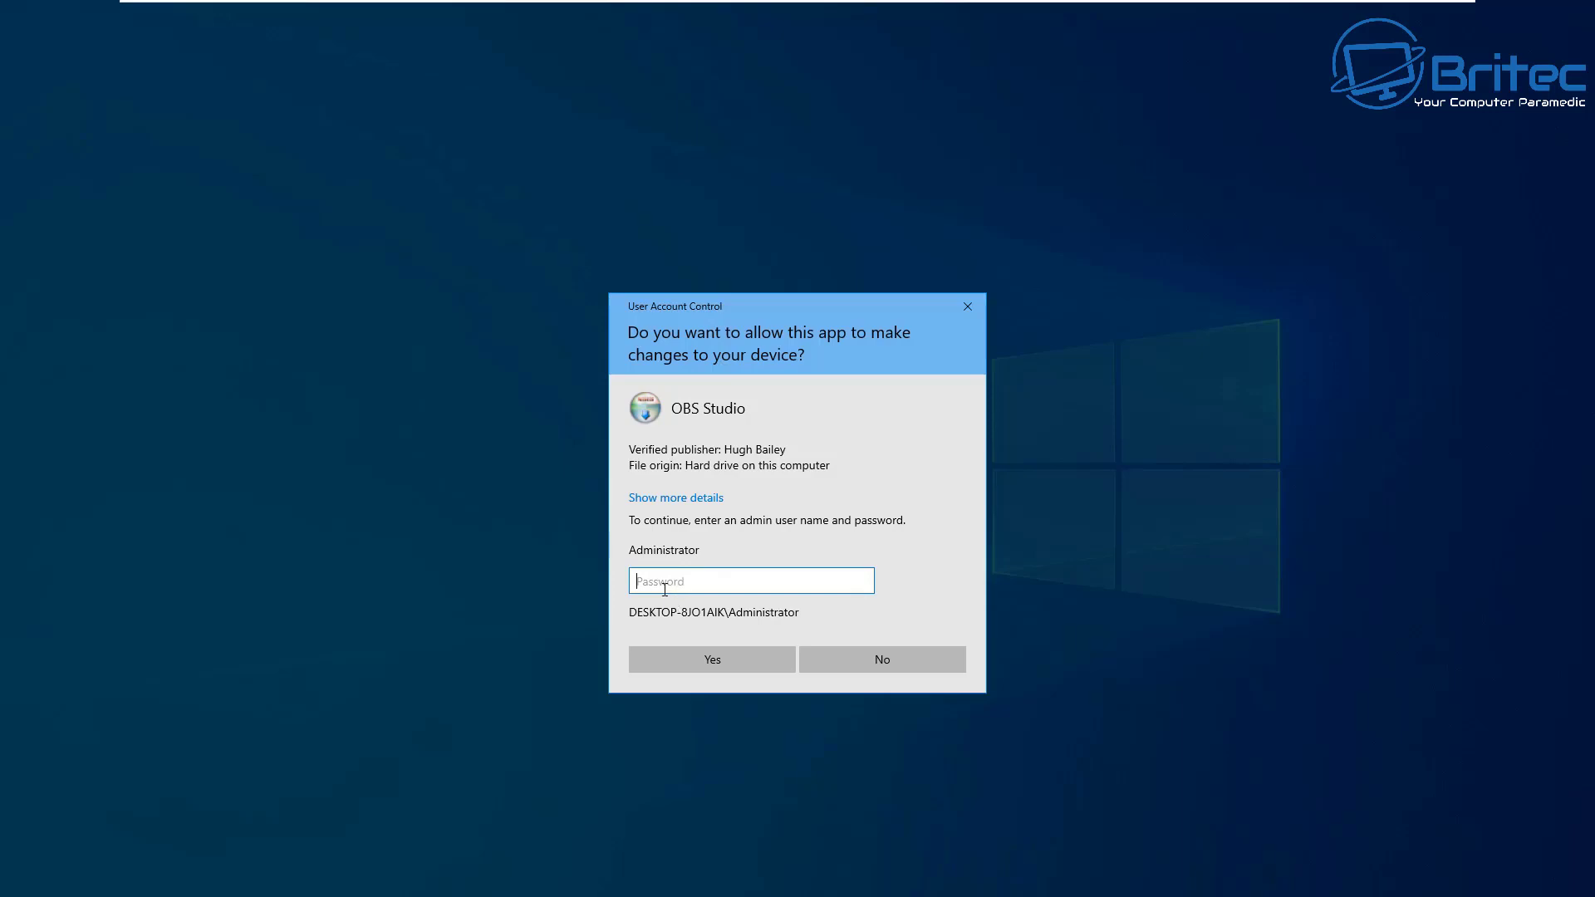
Step: Authorise OBS Studio Setup with the Administrator password, then quit setup from the welcome screen
type("••••••••••")
left_click(707, 670)
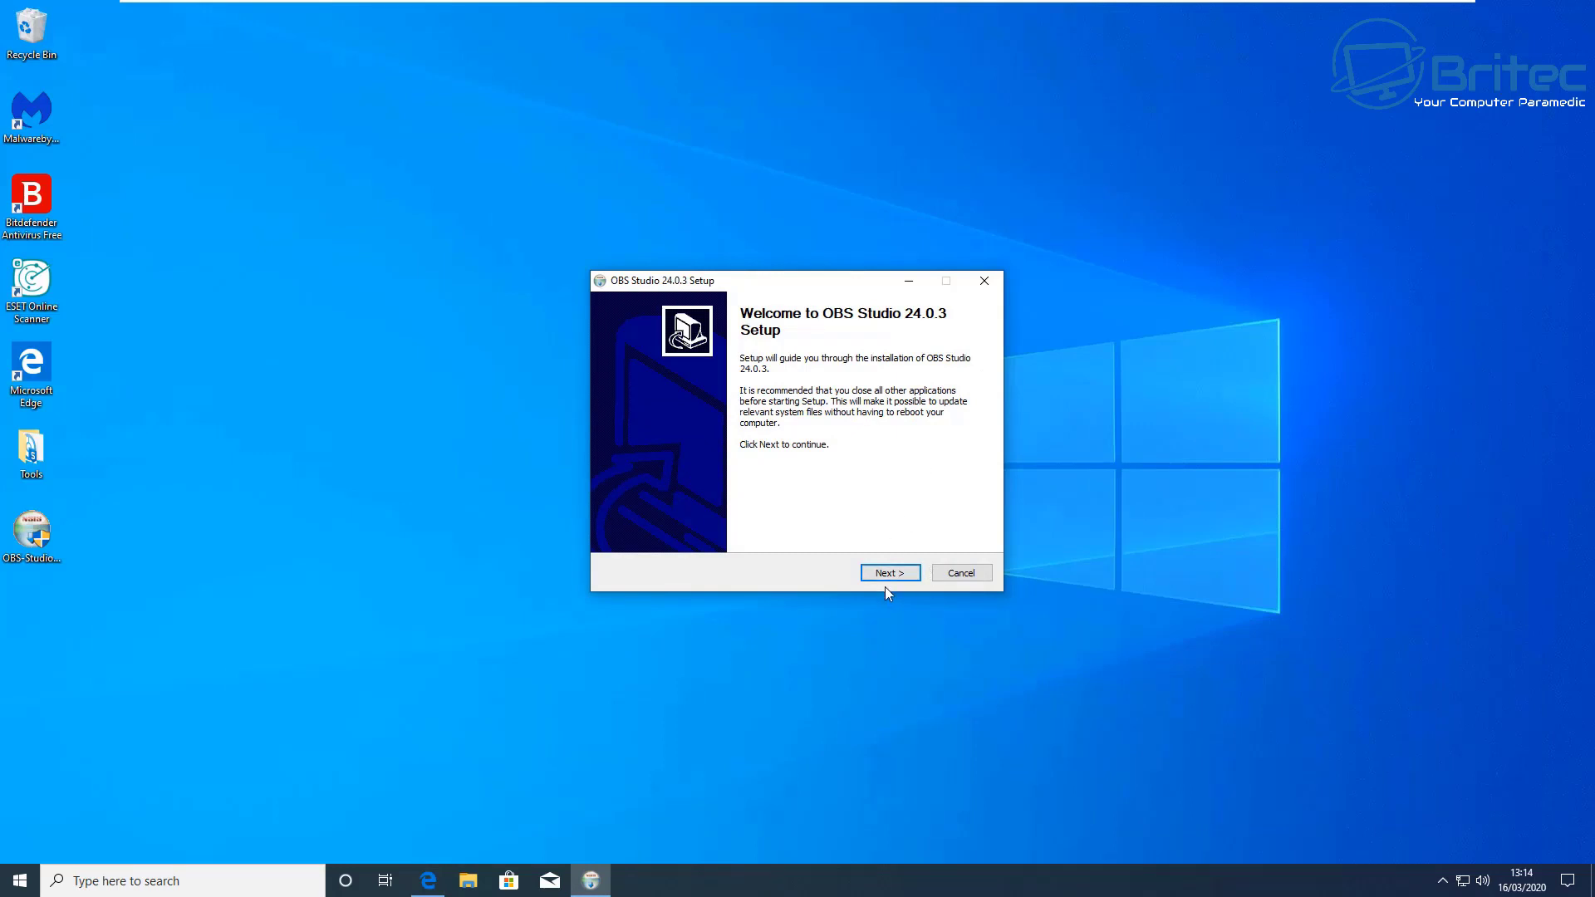
left_click(986, 281)
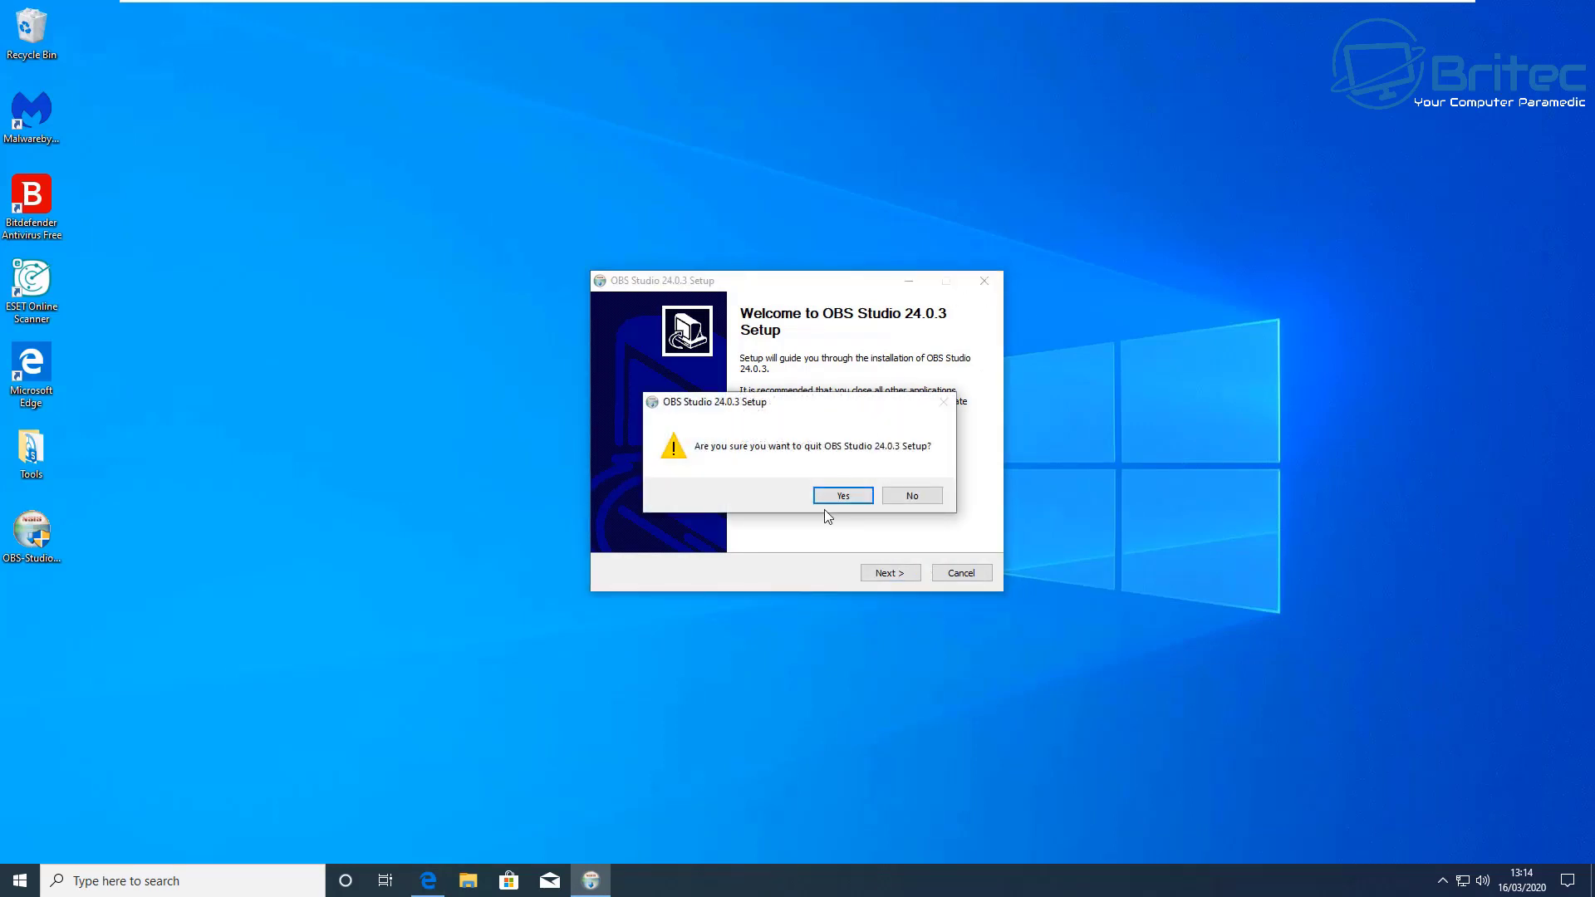
left_click(841, 496)
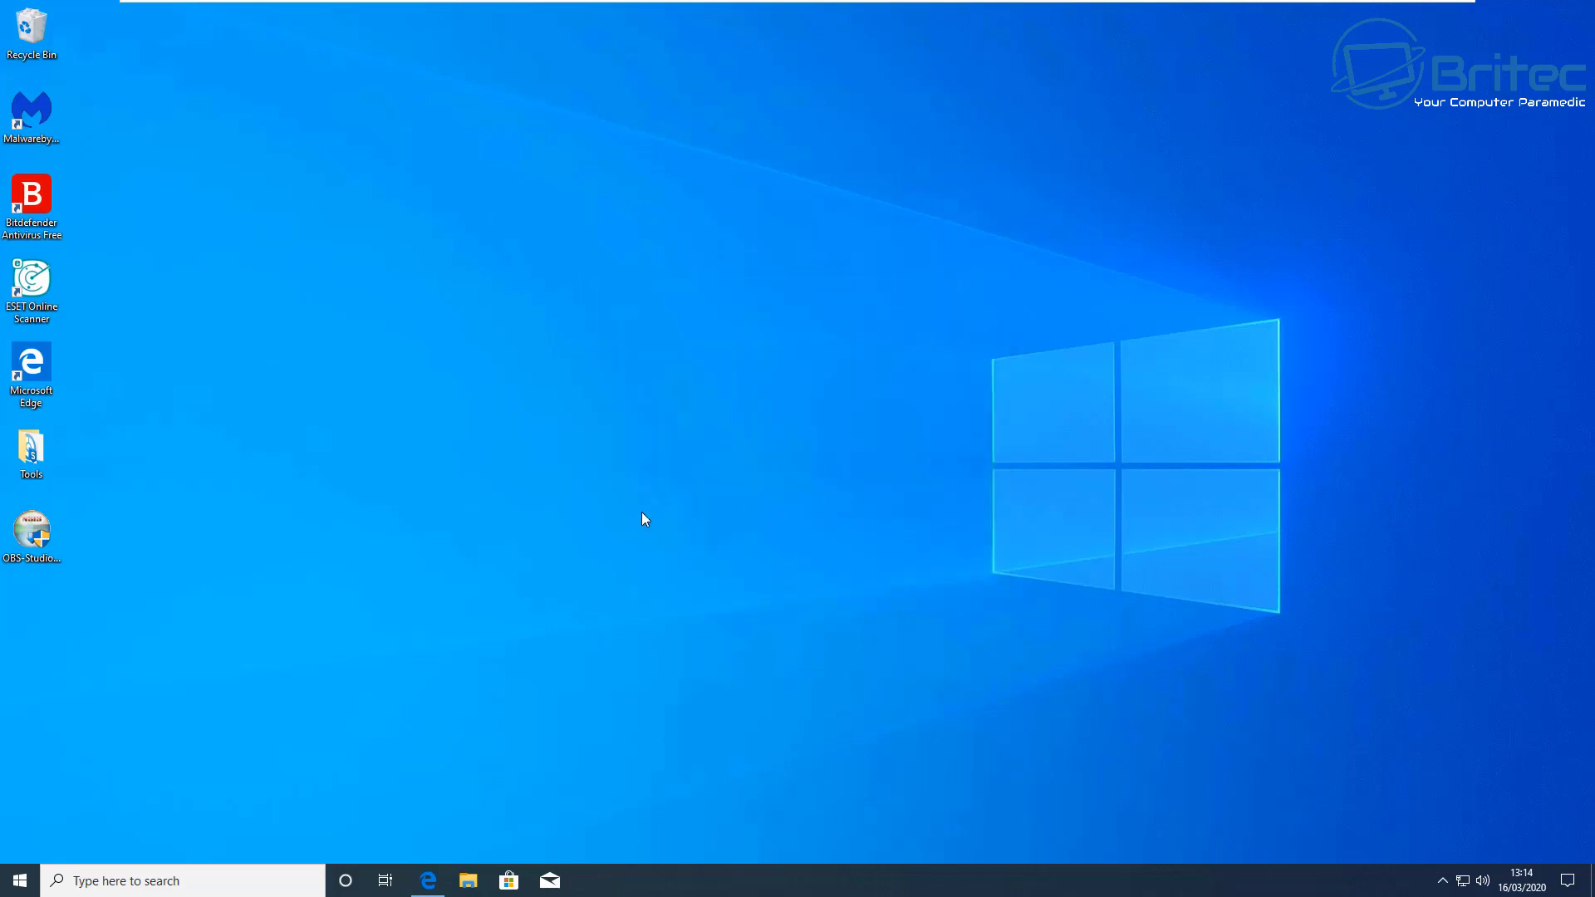
Step: Relaunch OBS Setup with admin credentials, quit at the licence page, then relaunch and decline UAC
double_click(32, 526)
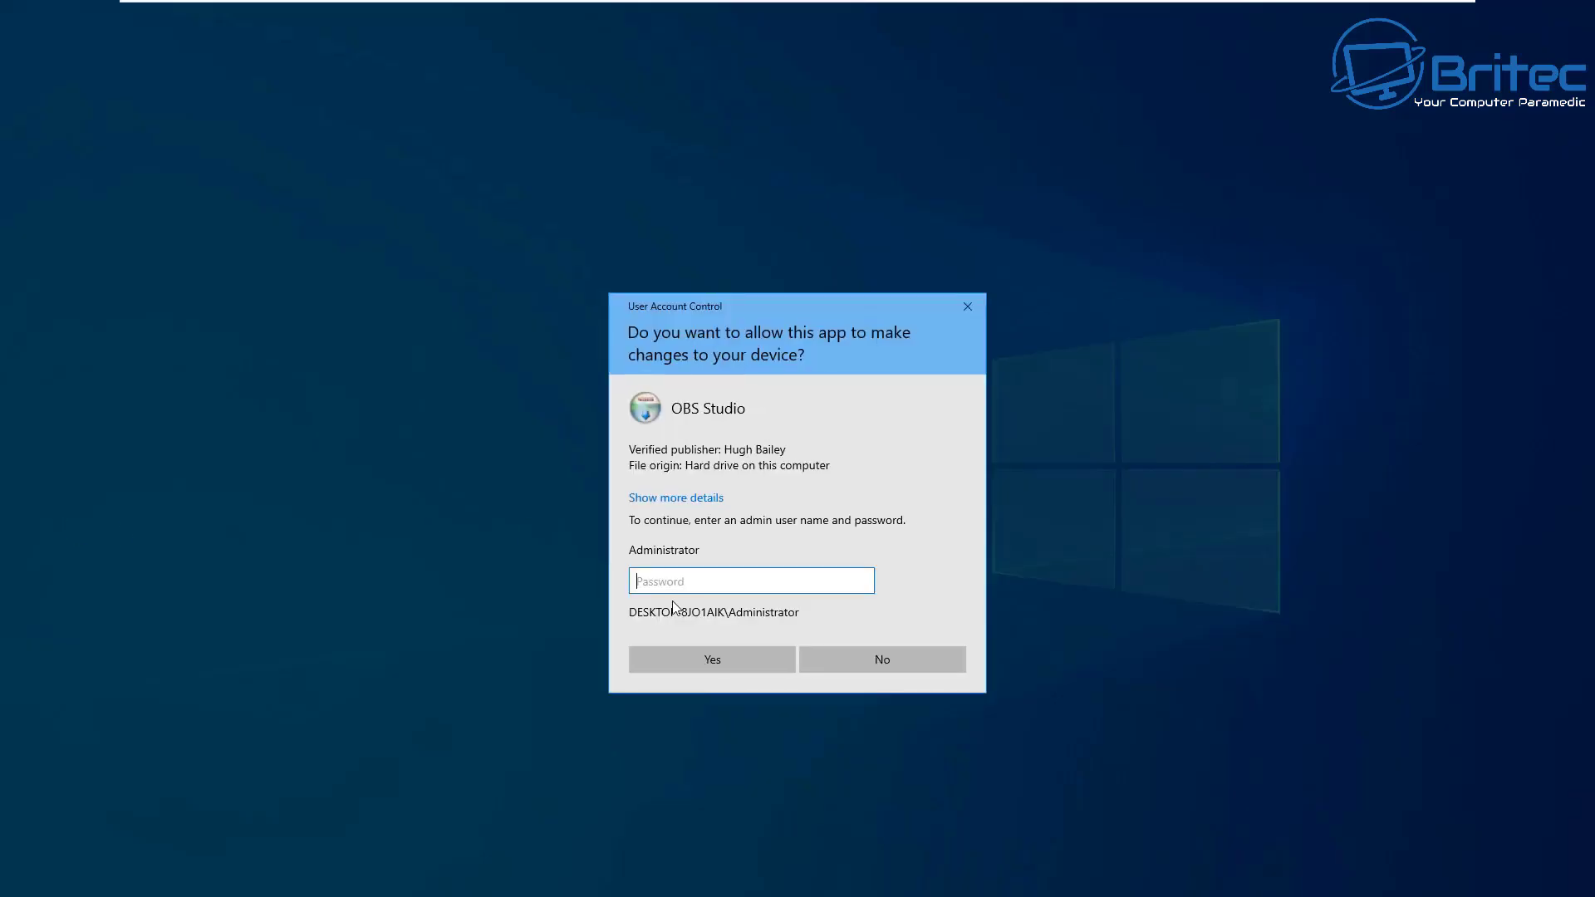
type("**********")
left_click(708, 660)
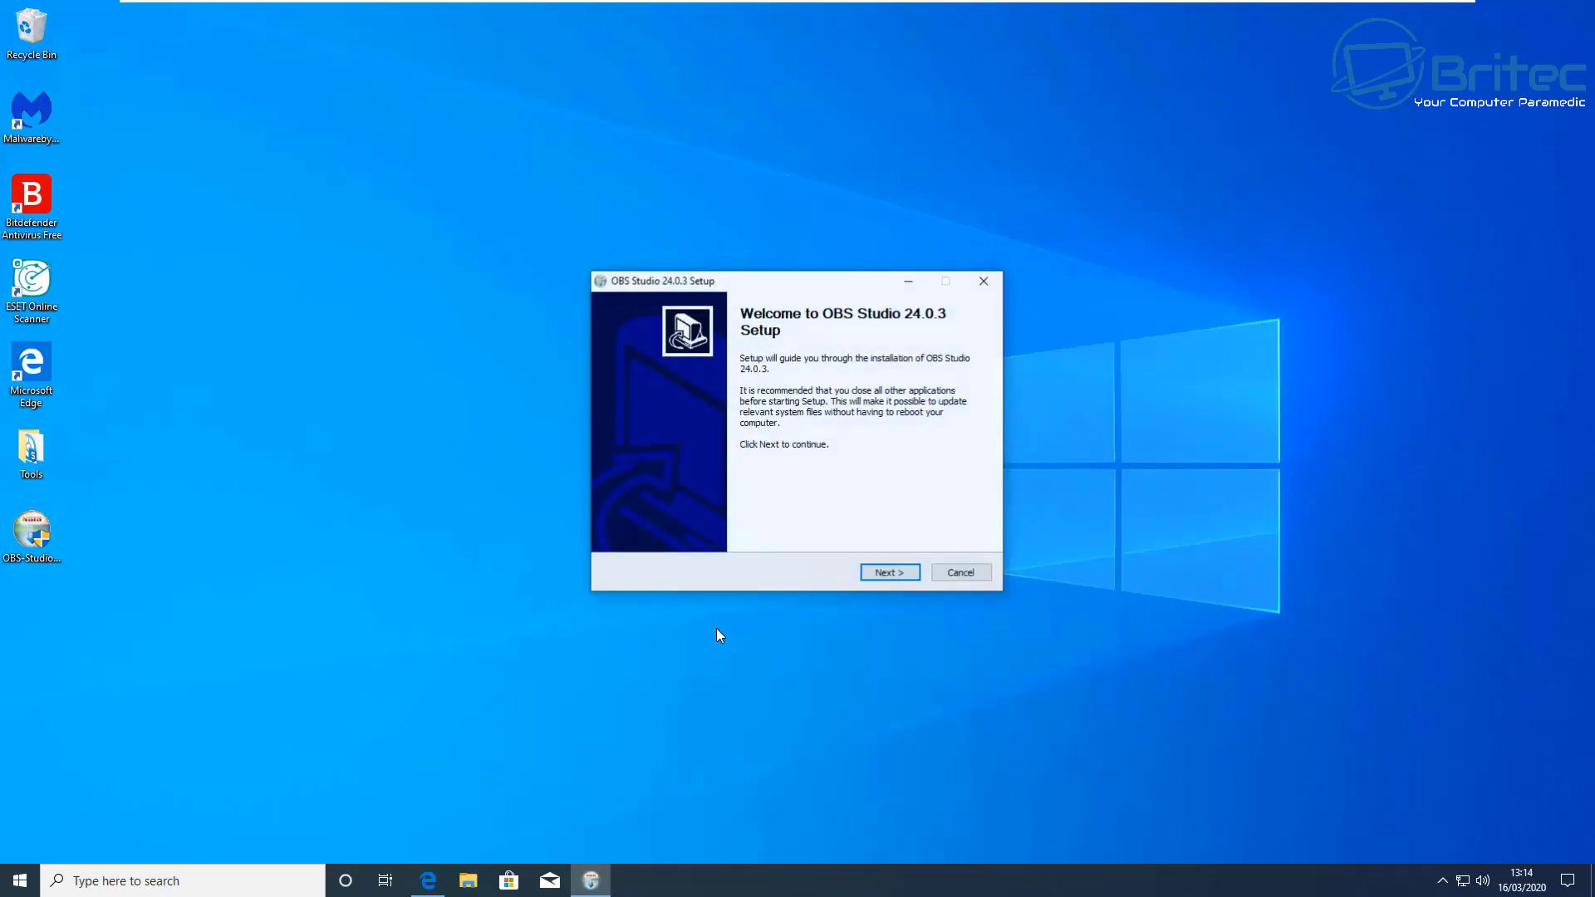
left_click(891, 573)
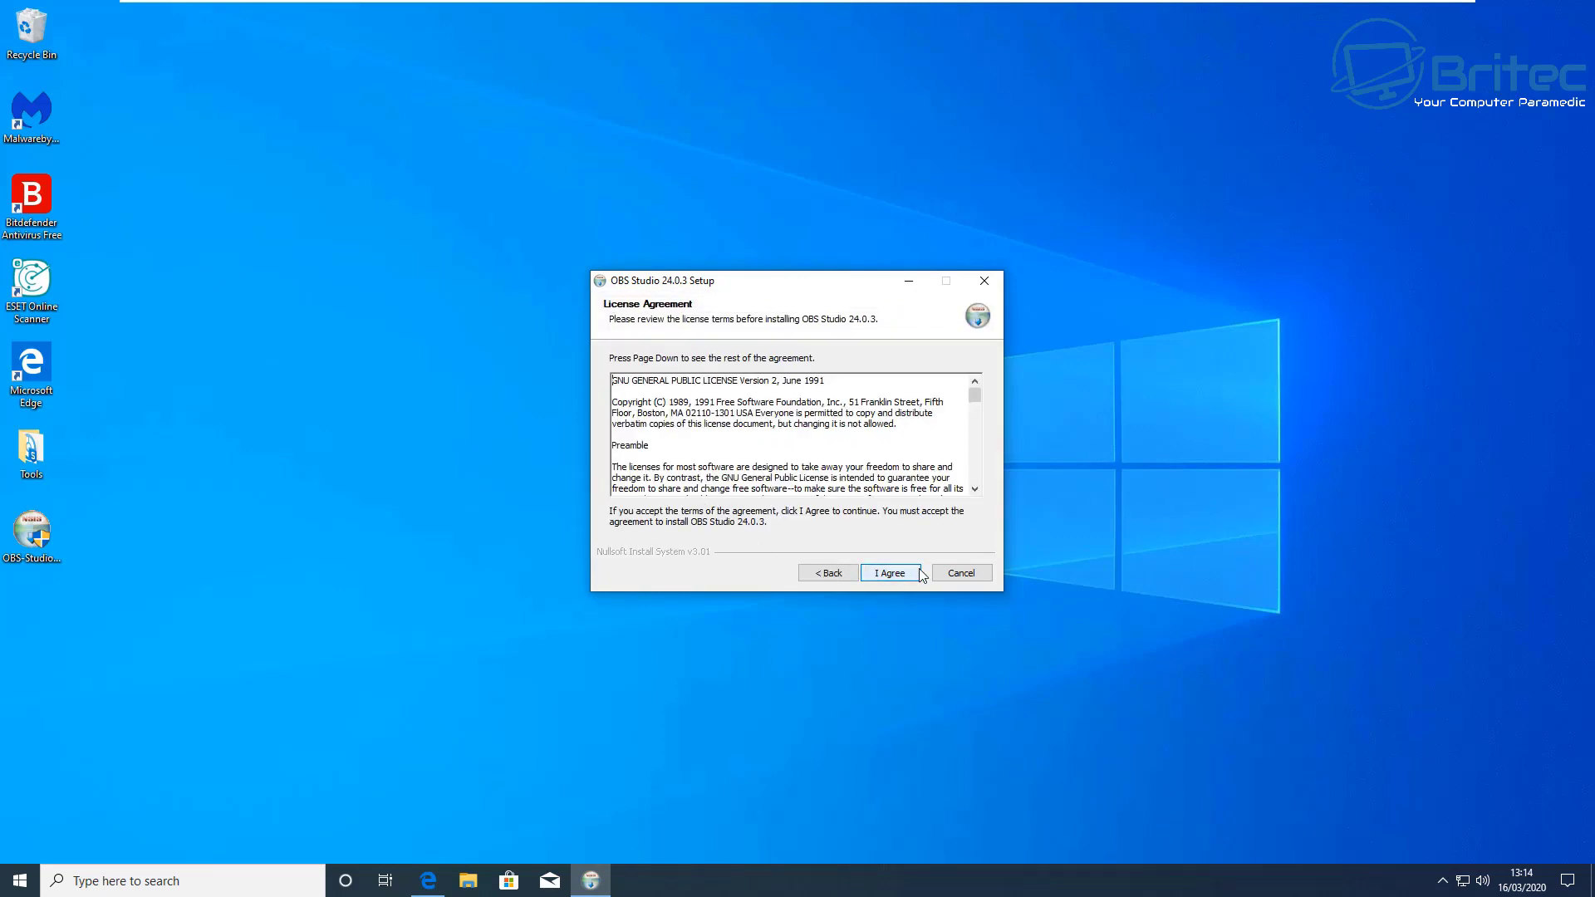
left_click(963, 576)
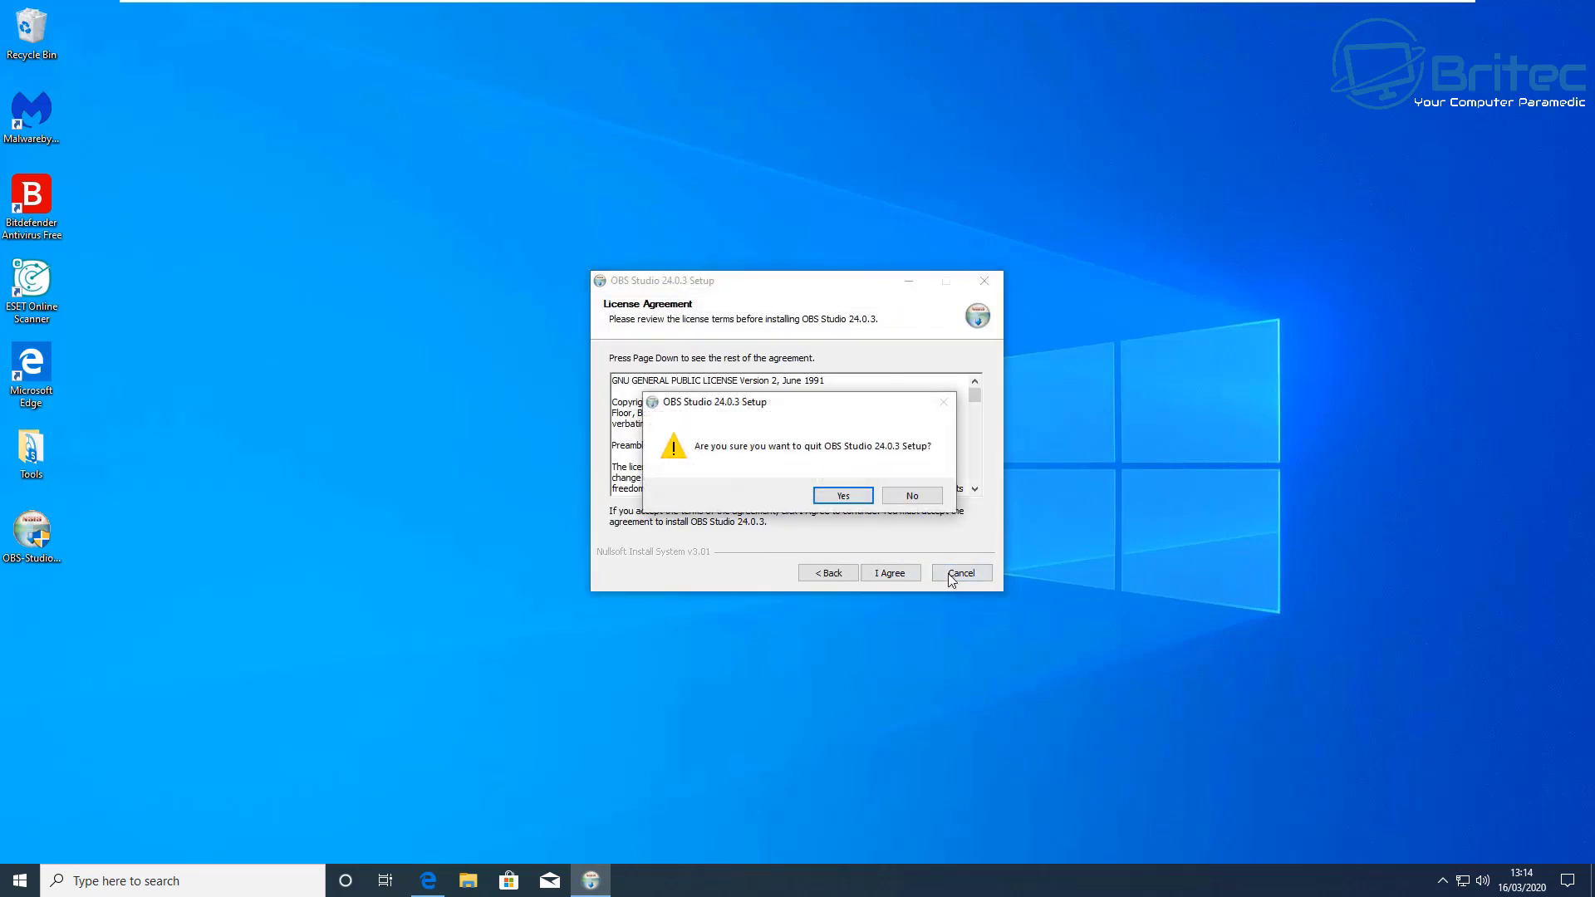
left_click(836, 499)
double_click(43, 525)
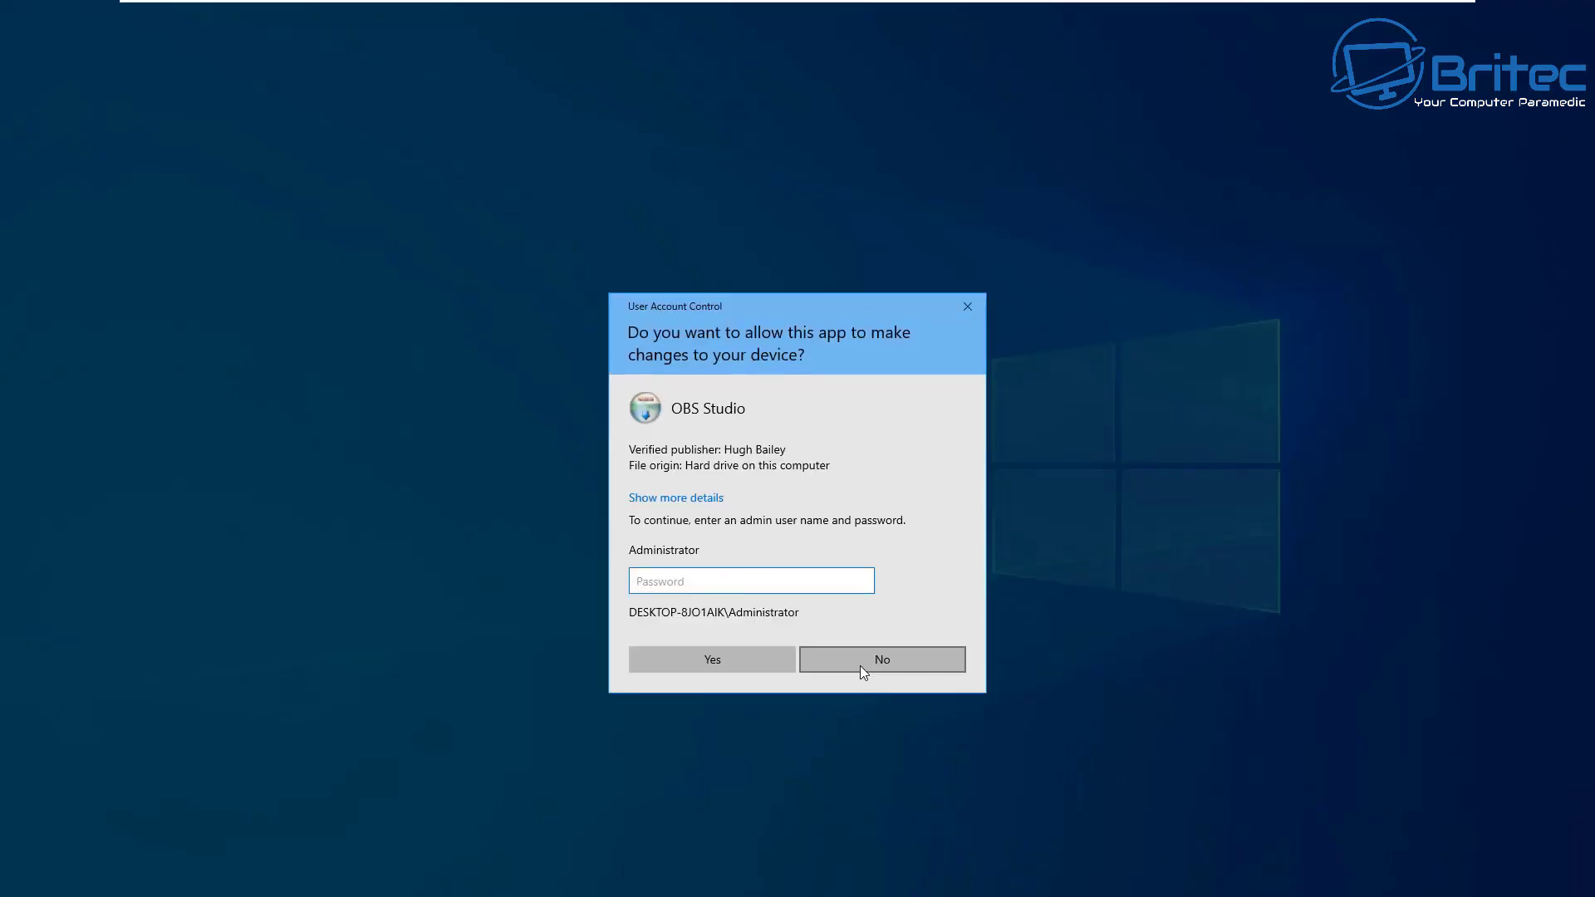
left_click(878, 661)
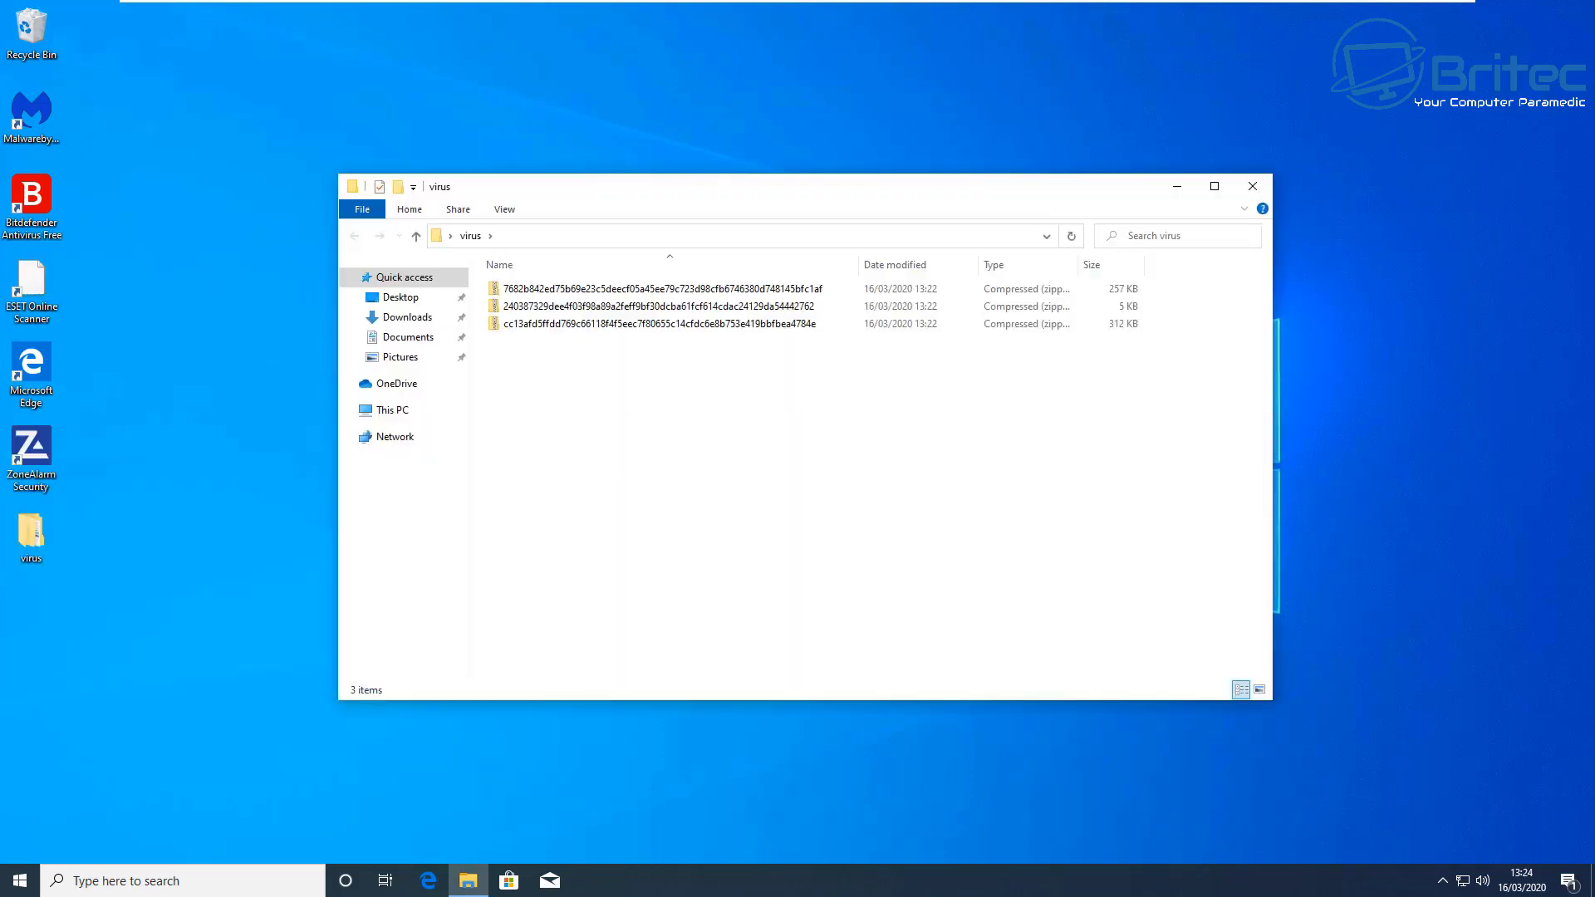
Step: Open the first virus zip archive in 7-Zip File Manager and move its window aside to uncover the folder
right_click(667, 289)
mouse_move(851, 366)
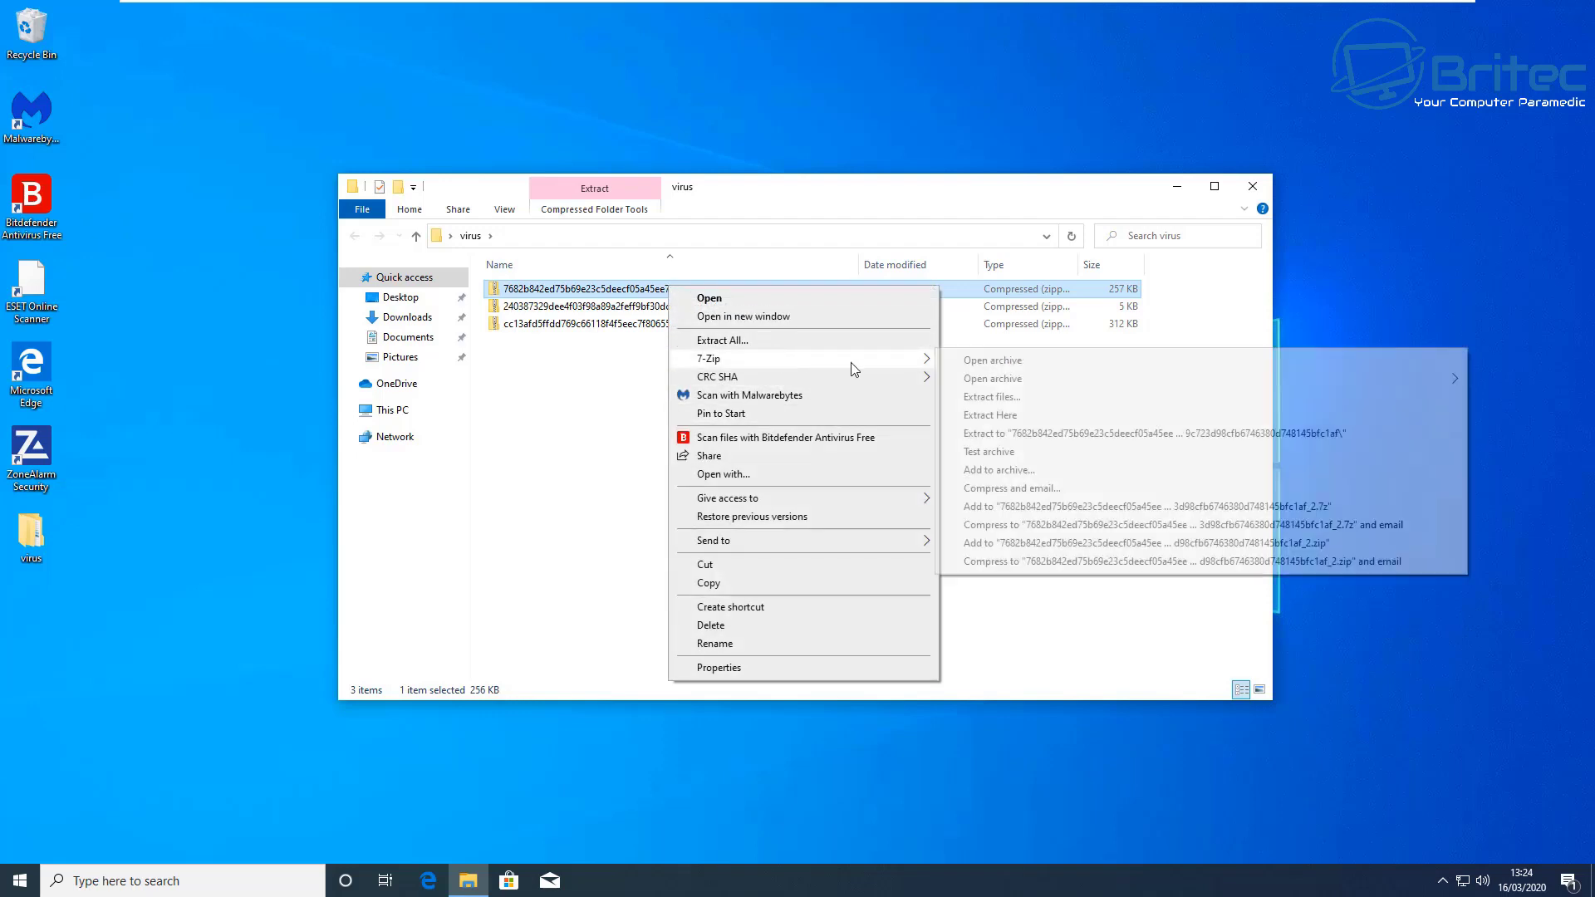
left_click(995, 364)
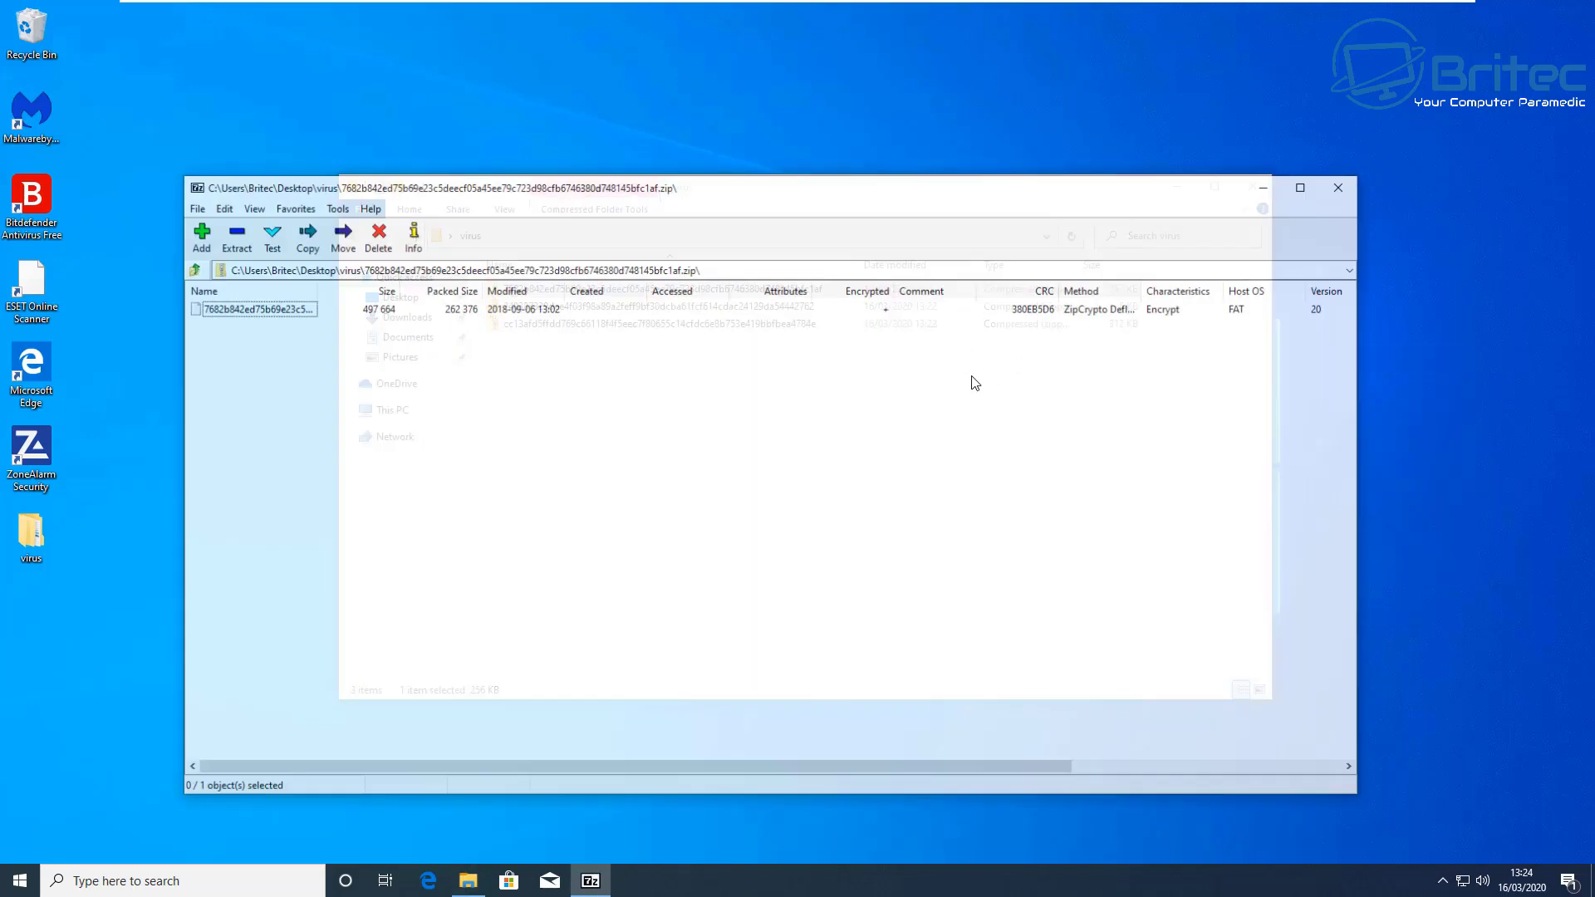
left_click_drag(499, 192, 928, 469)
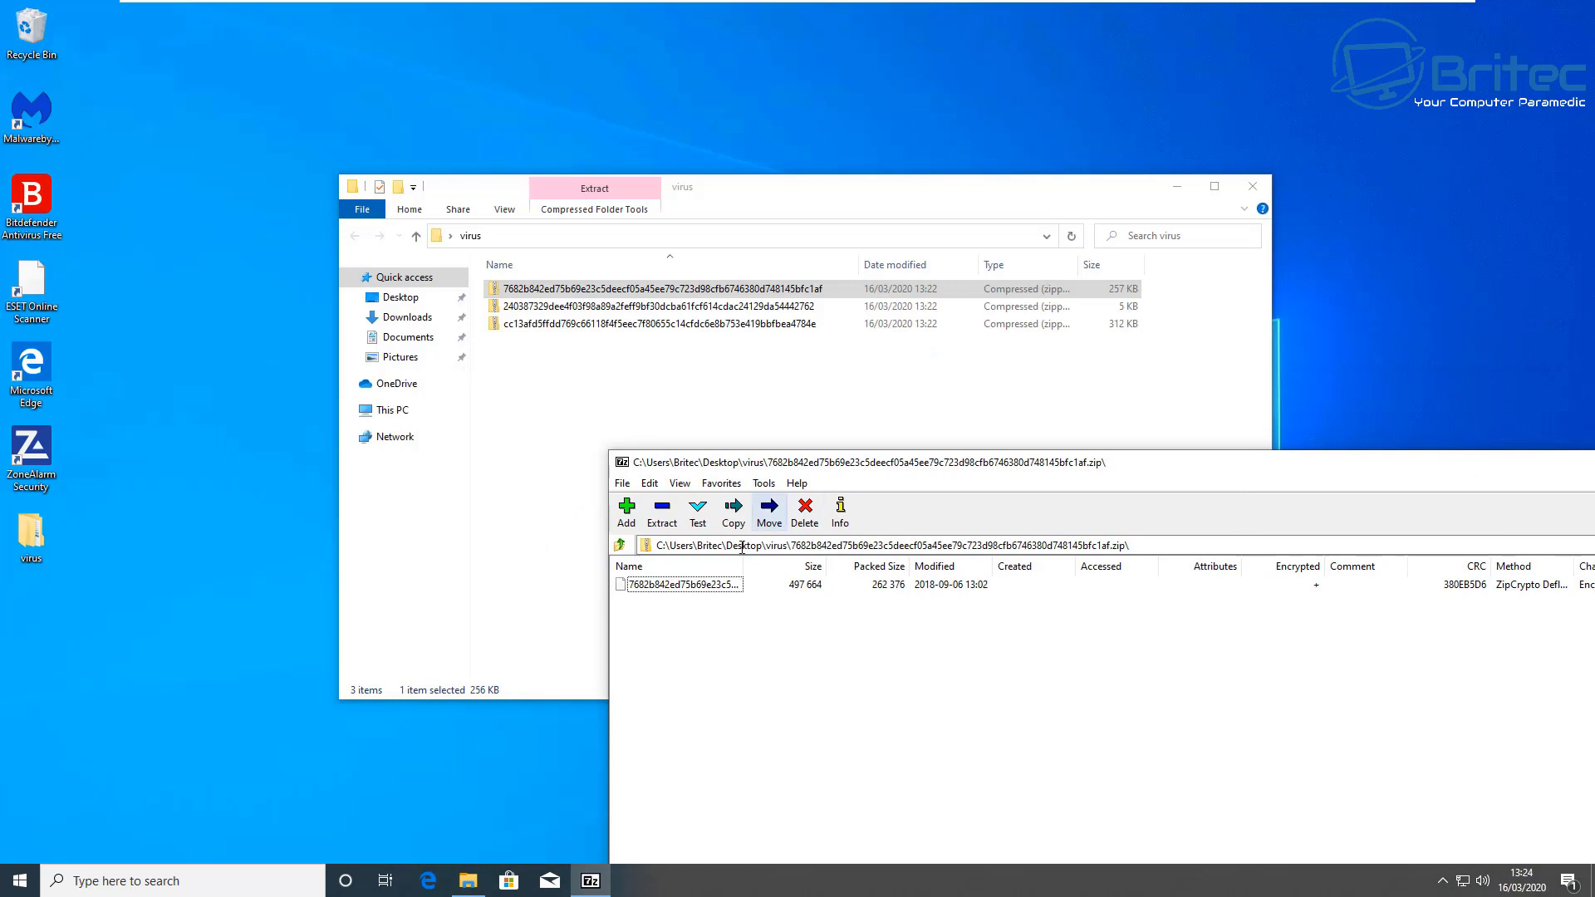
Step: Drag the archived file into the virus folder twice, submitting the archive password after the Wrong password error
left_click_drag(665, 585, 628, 575)
left_click_drag(515, 446, 519, 453)
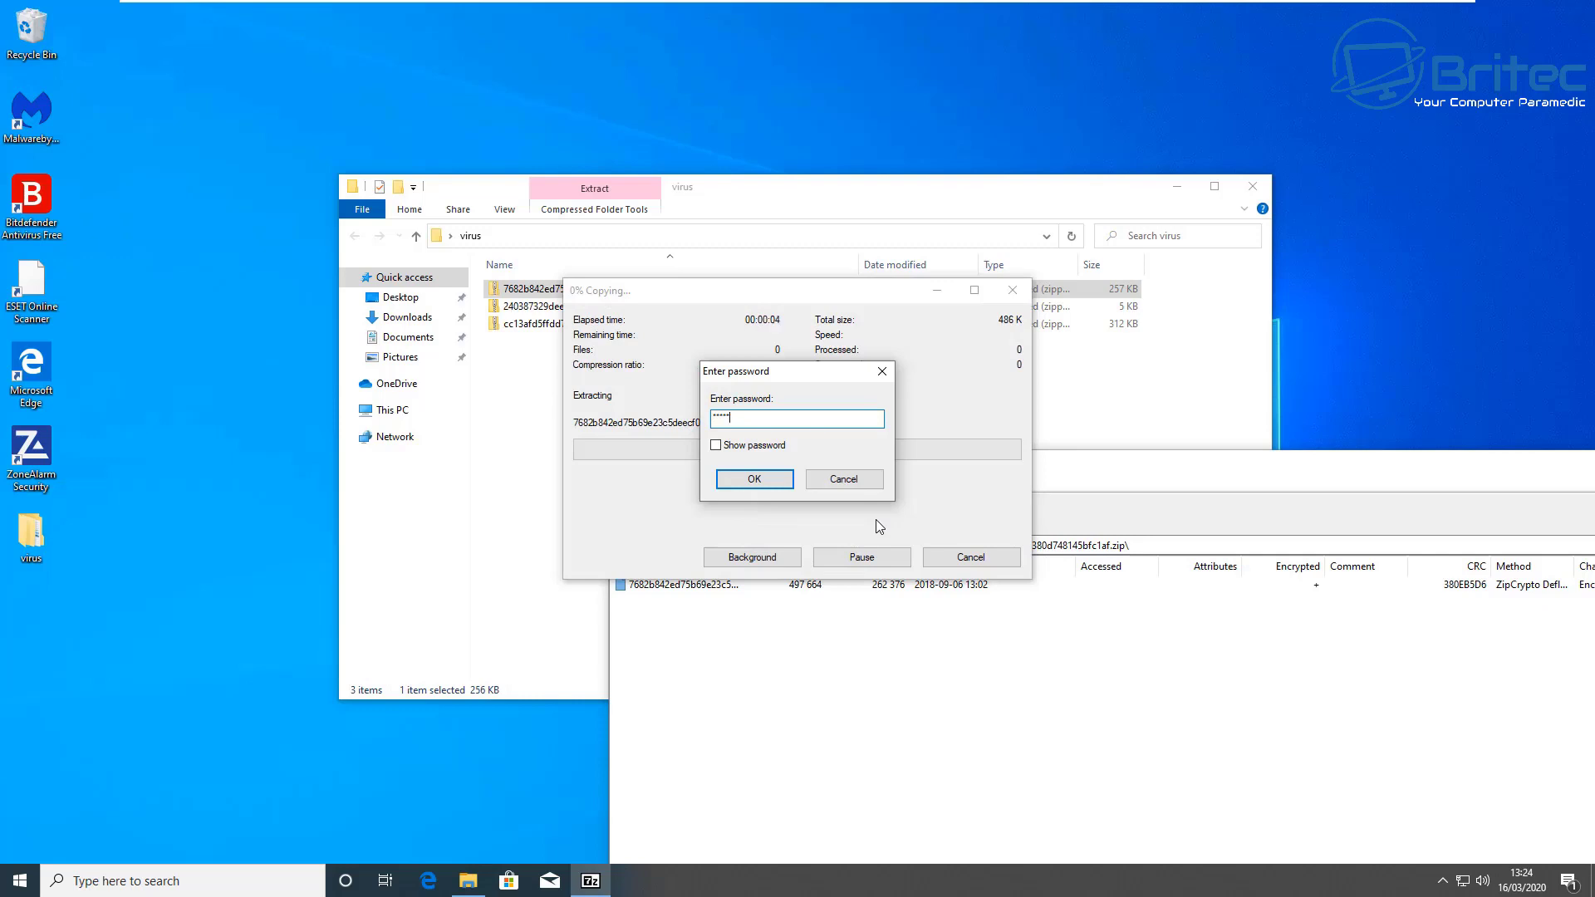
key("Return")
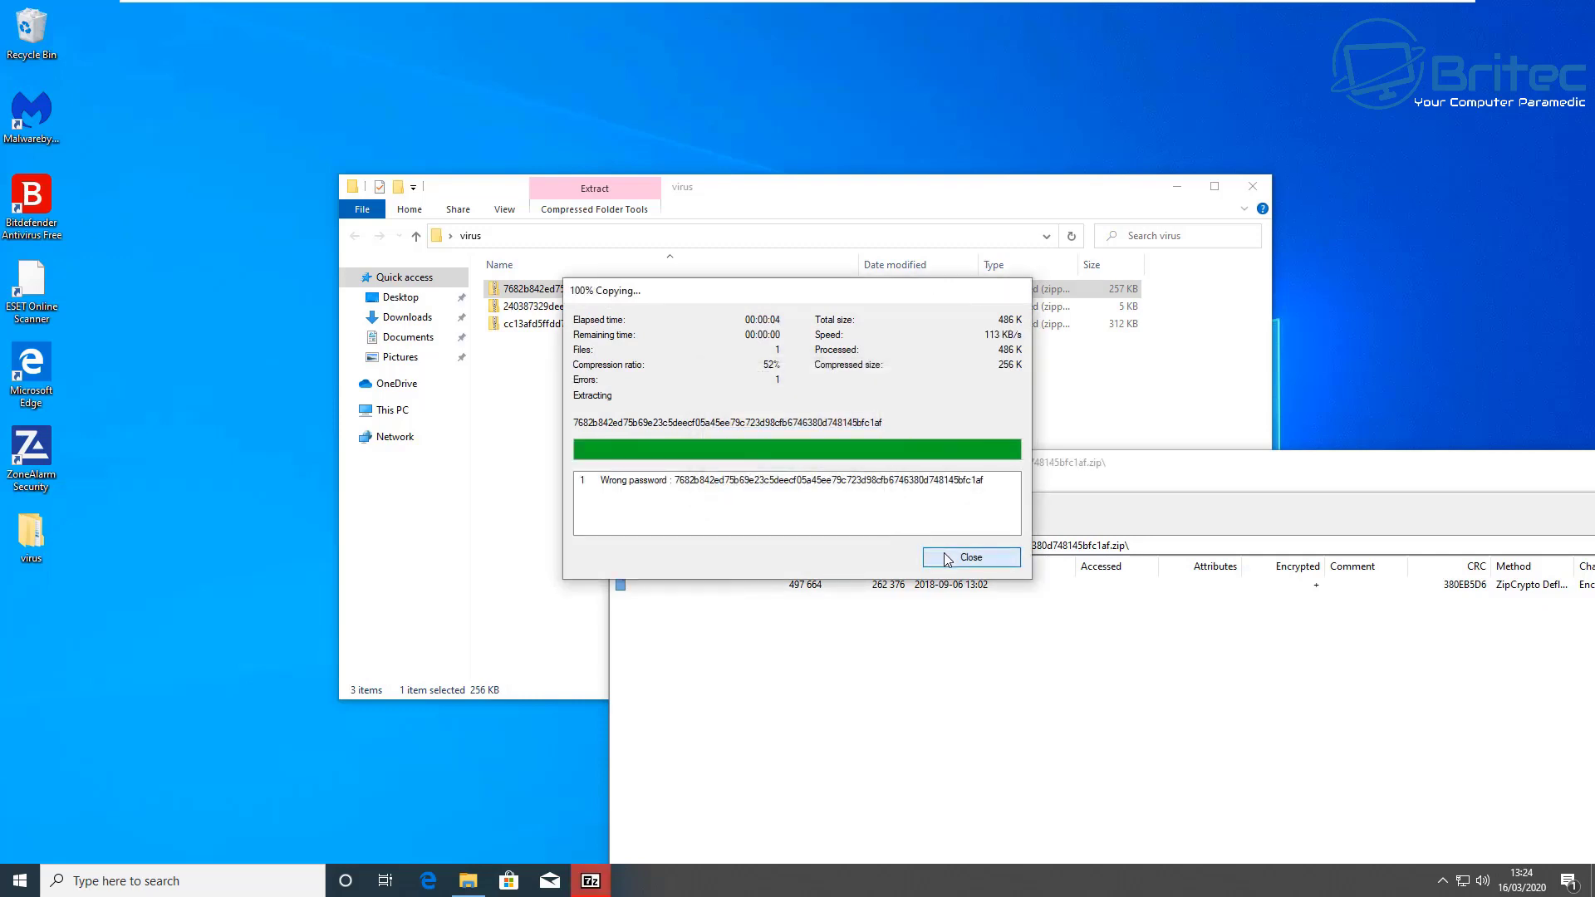
left_click(955, 556)
left_click(1042, 540)
left_click_drag(715, 586, 512, 407)
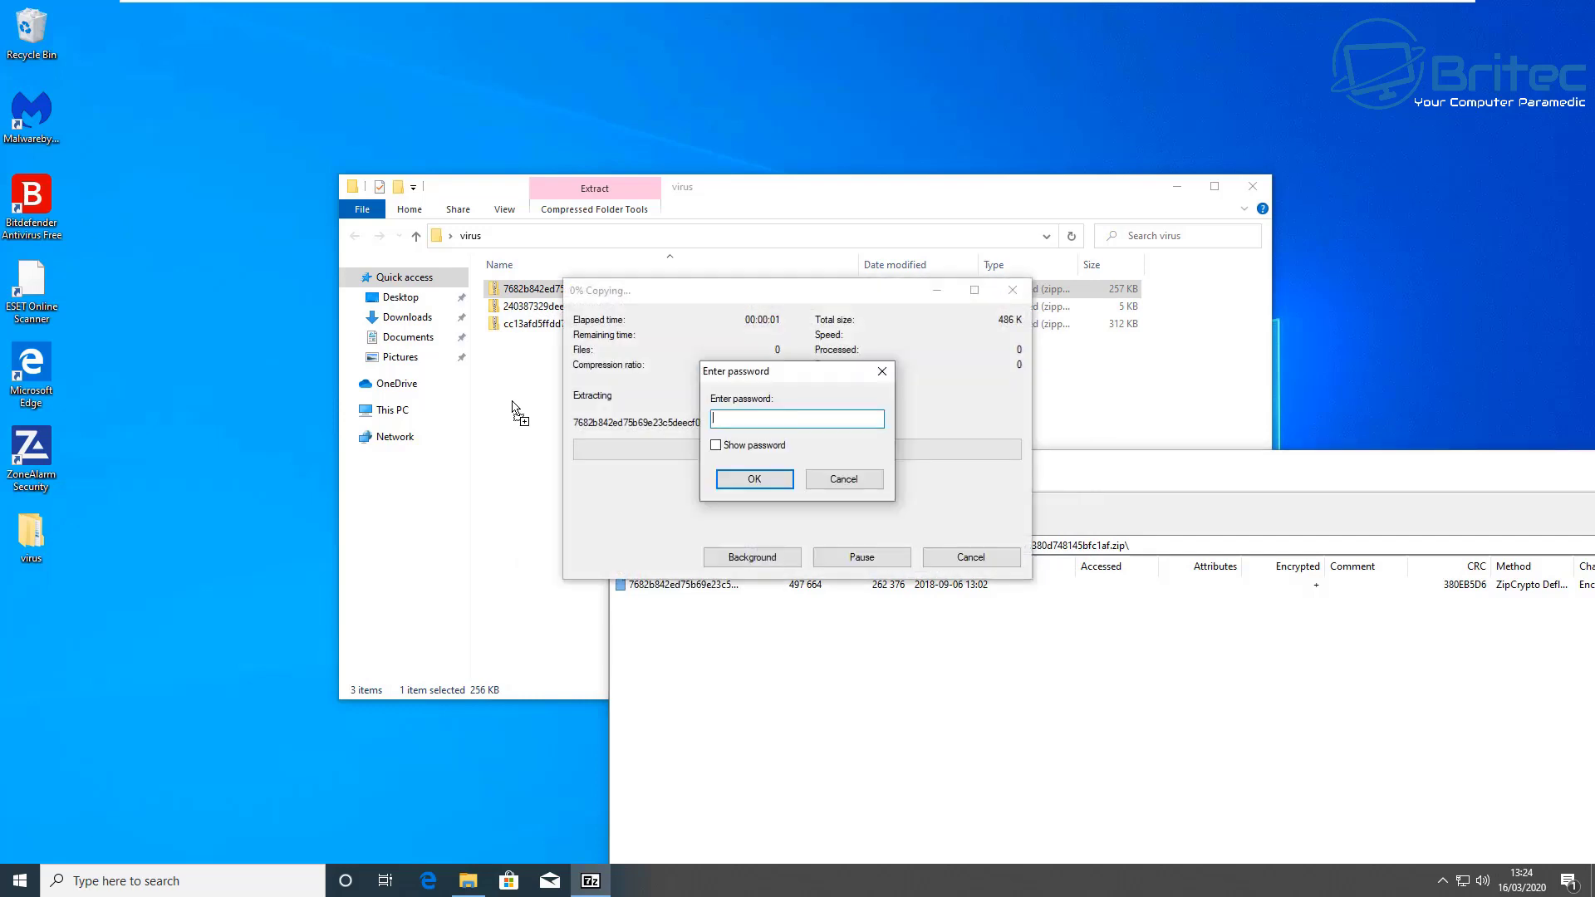
key("Return")
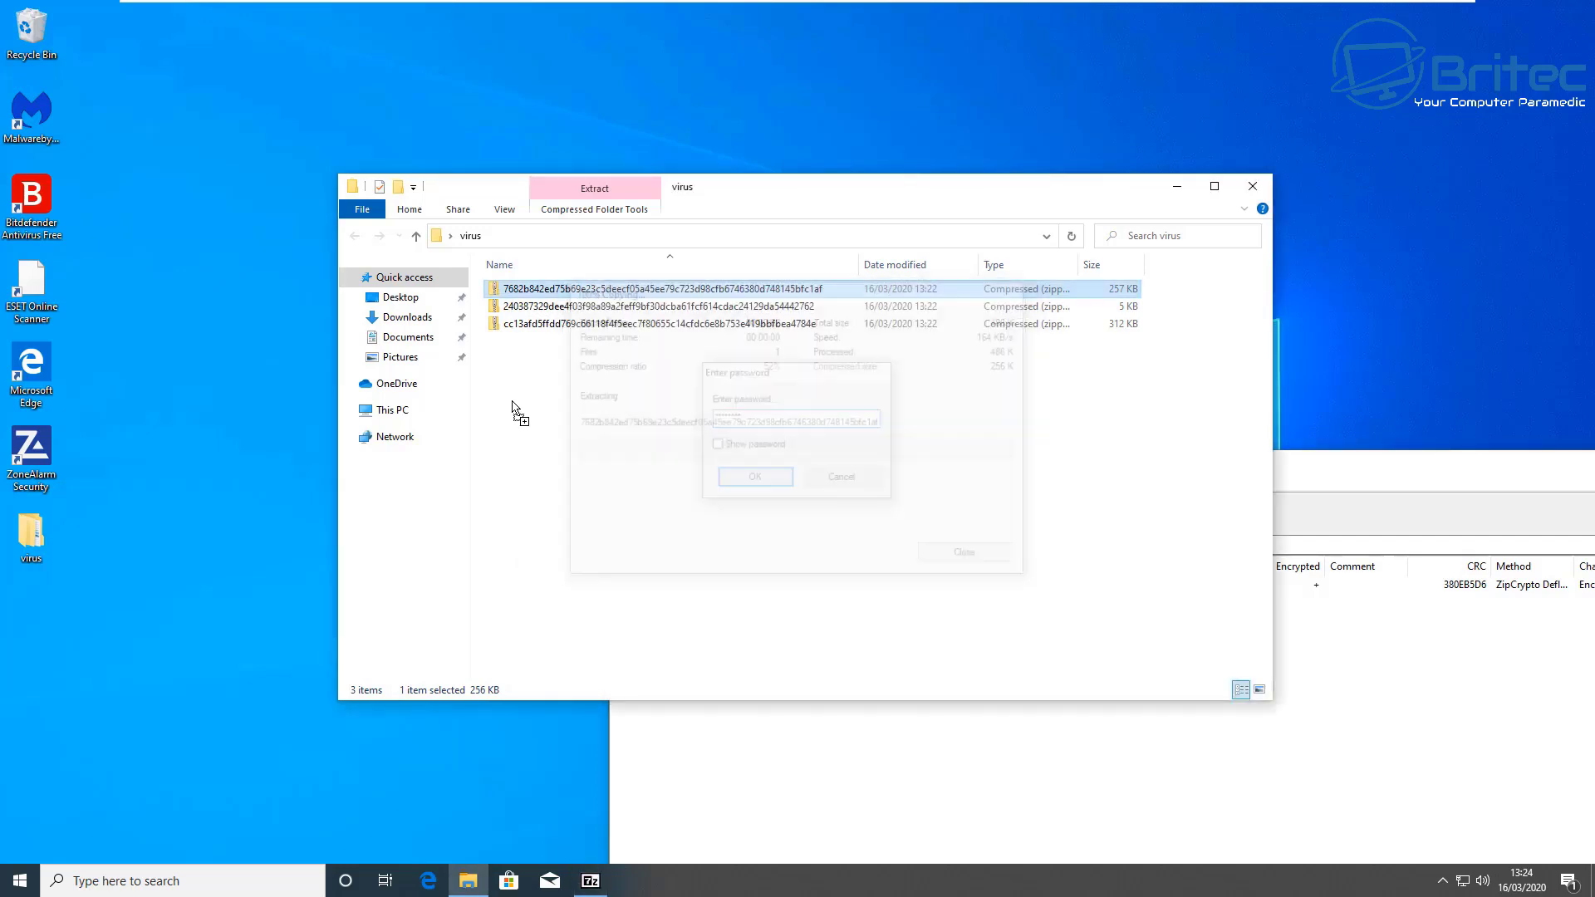
Step: Approve the UAC prompt with the administrator password, retry the copy, and dismiss Access Denied
left_click(358, 331)
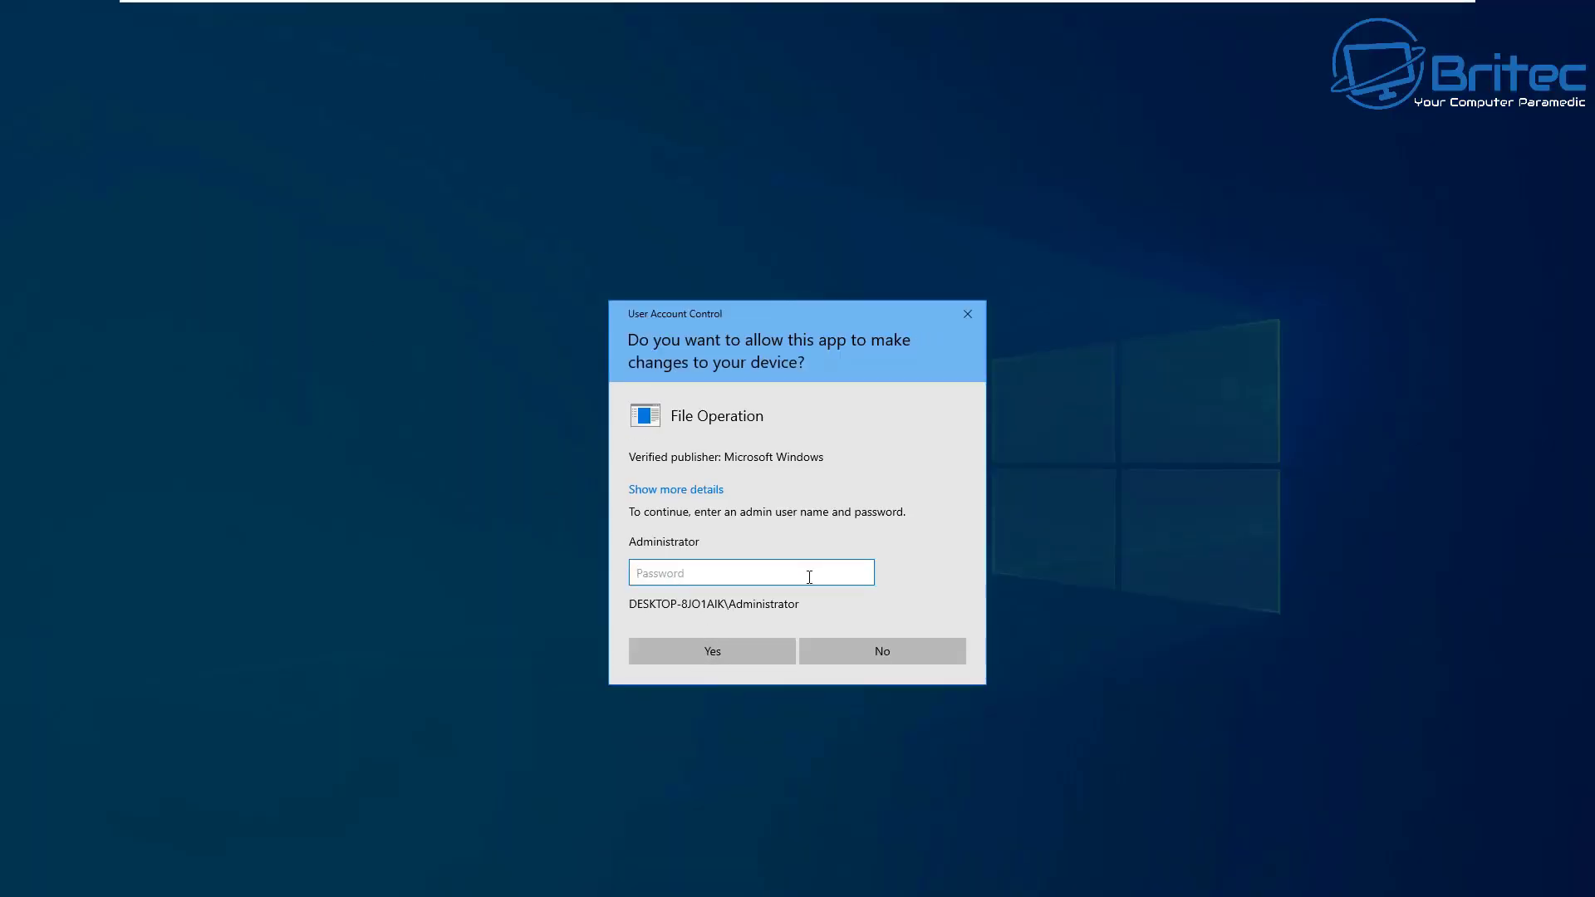
type("p")
left_click(715, 647)
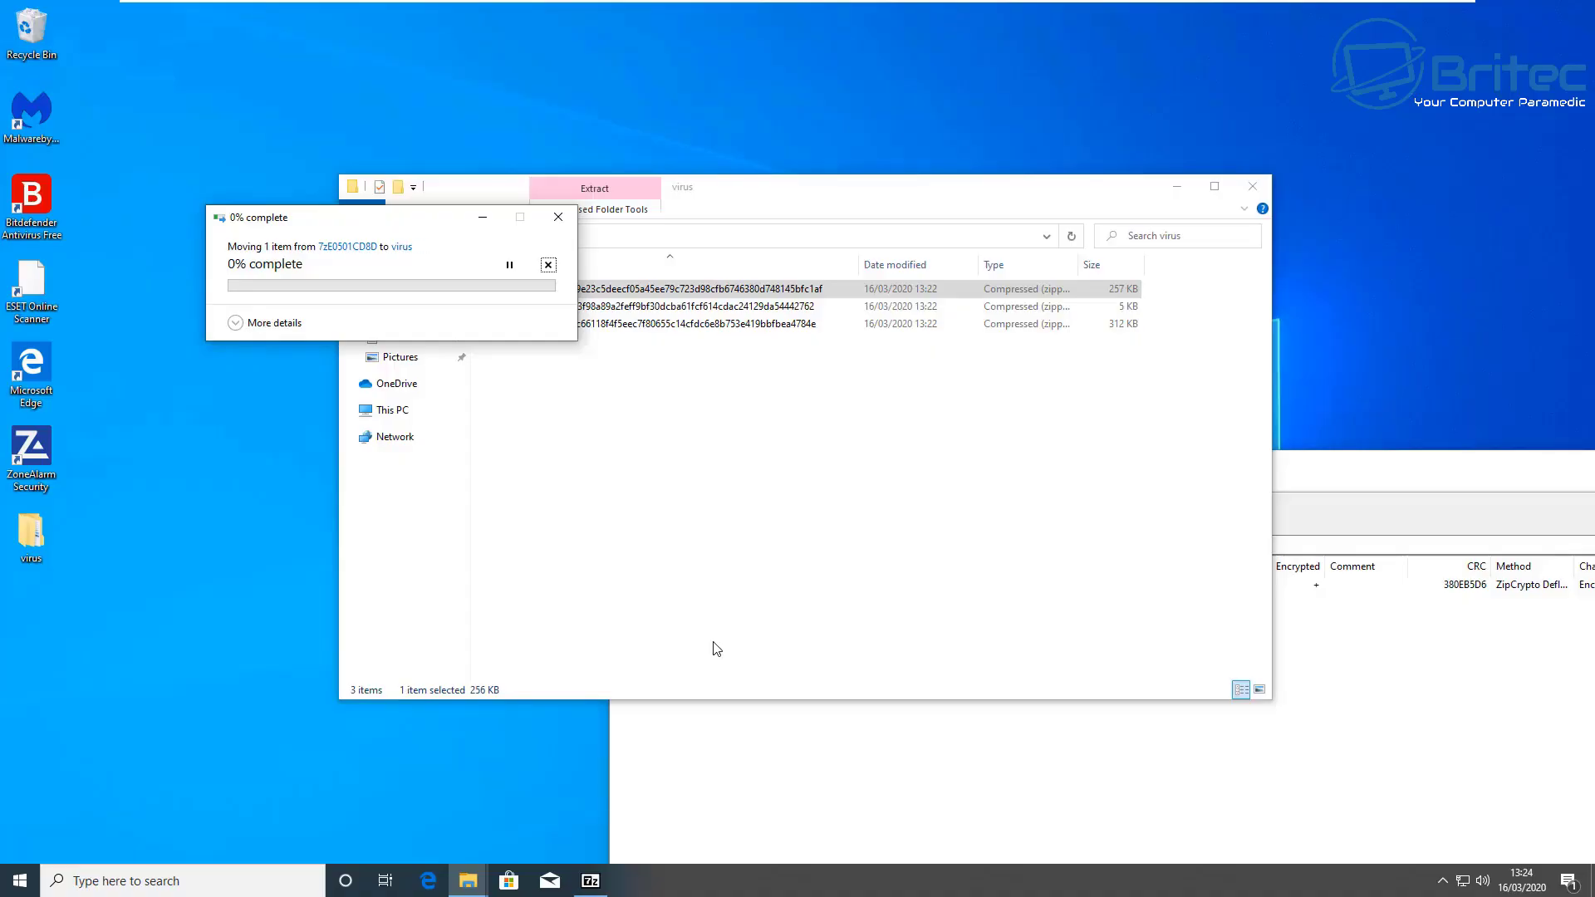
left_click(431, 328)
left_click(431, 329)
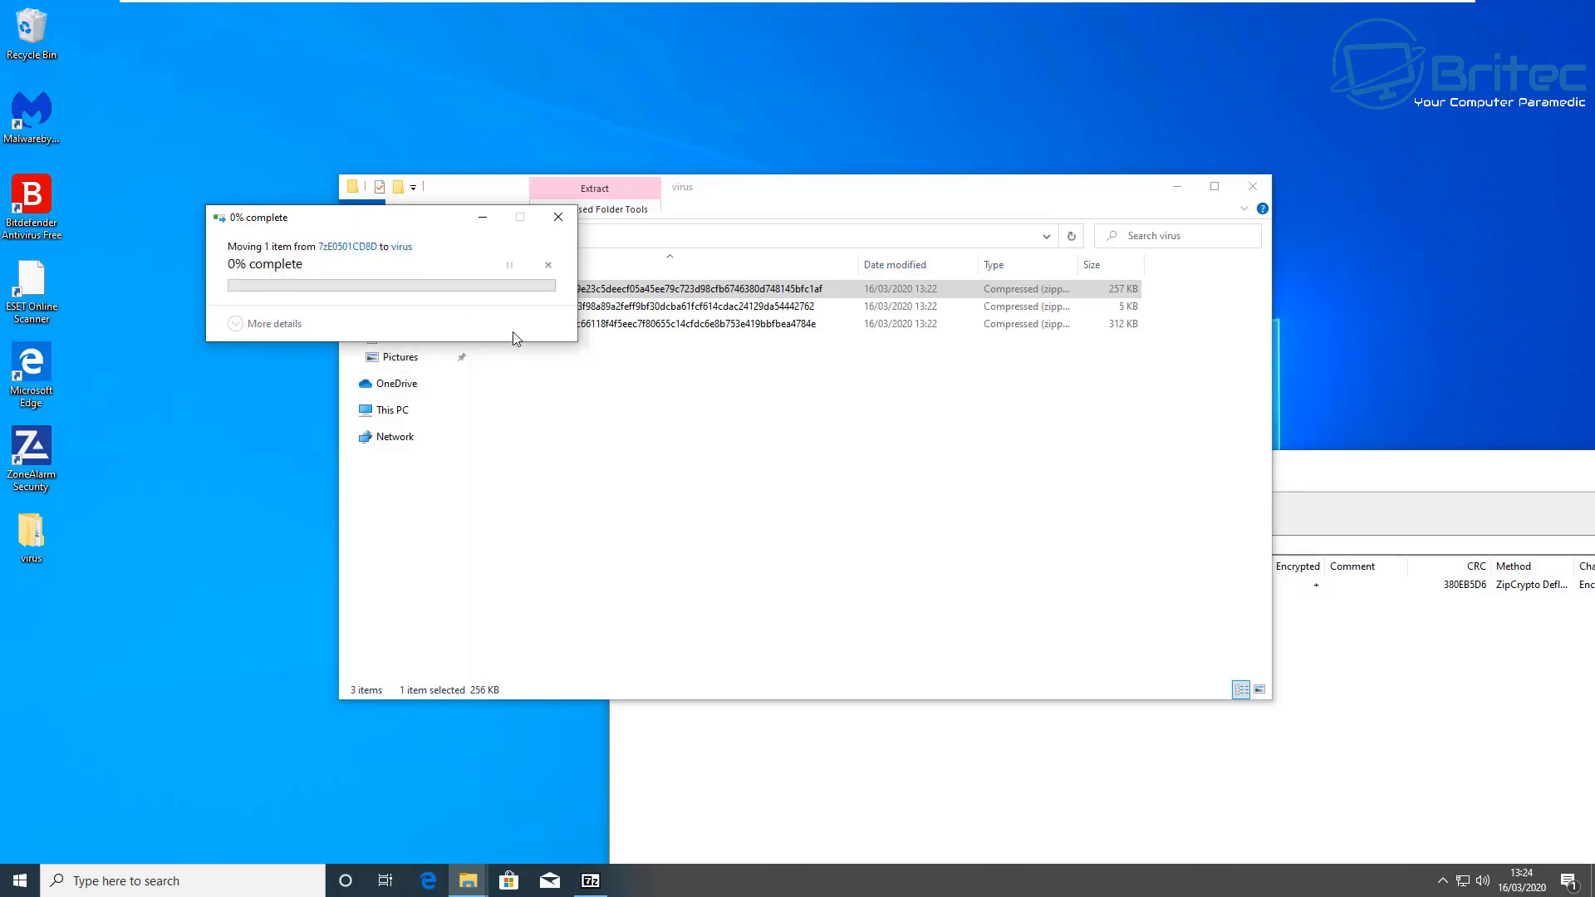
left_click(558, 217)
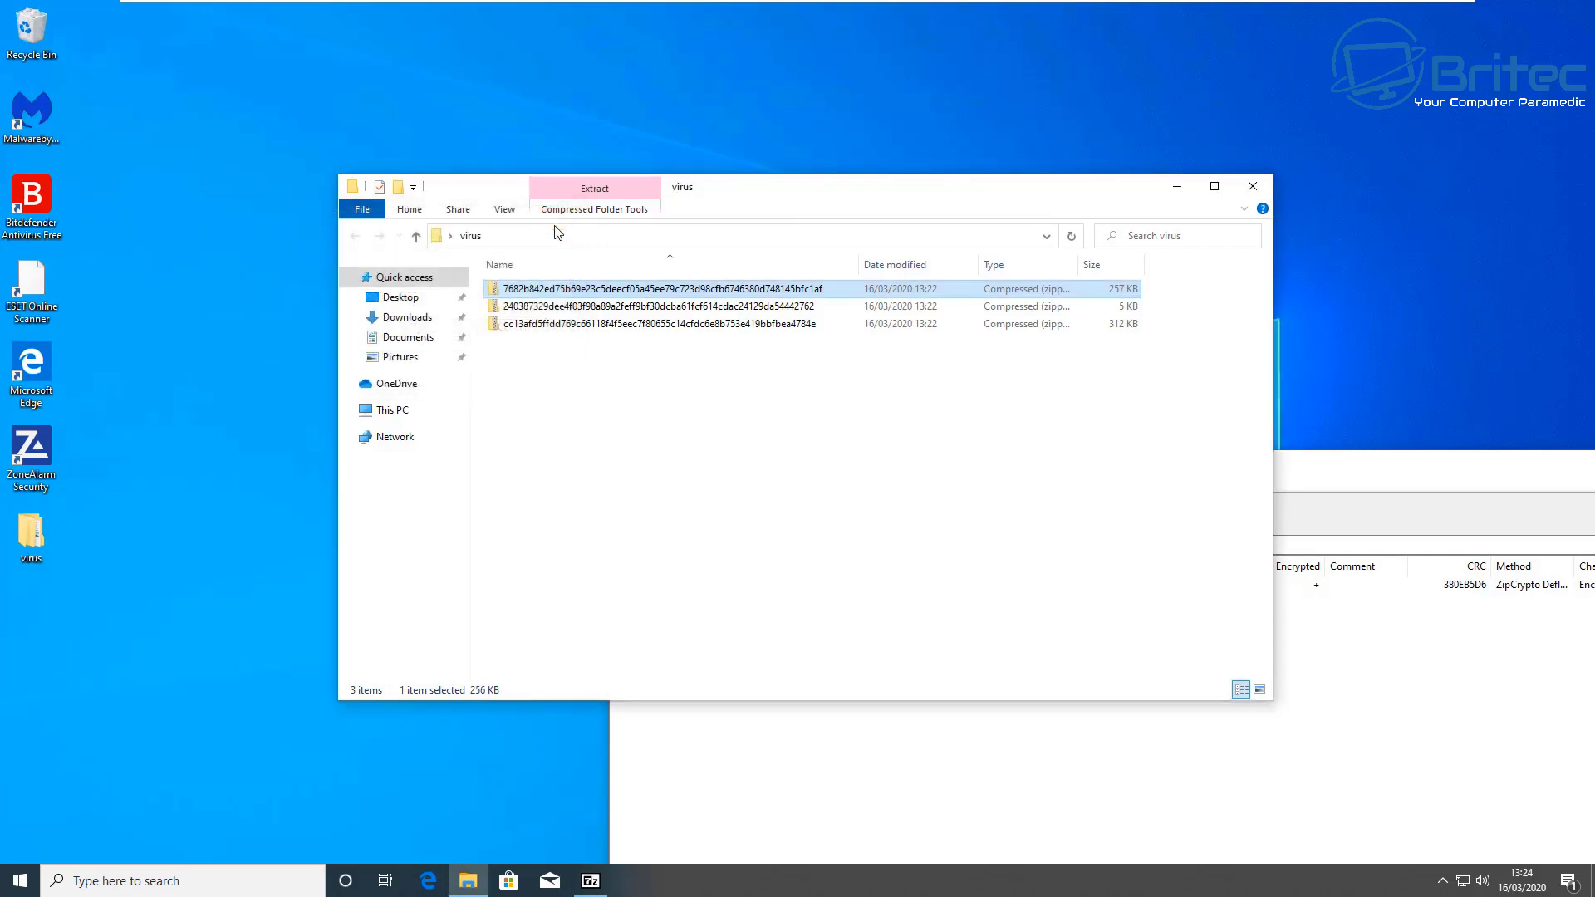
Step: Re-drag the file into the virus folder with the archive and administrator passwords, then dismiss the refusal
left_click(548, 326)
left_click(1146, 769)
left_click_drag(1383, 464, 1410, 506)
left_click_drag(665, 637, 536, 496)
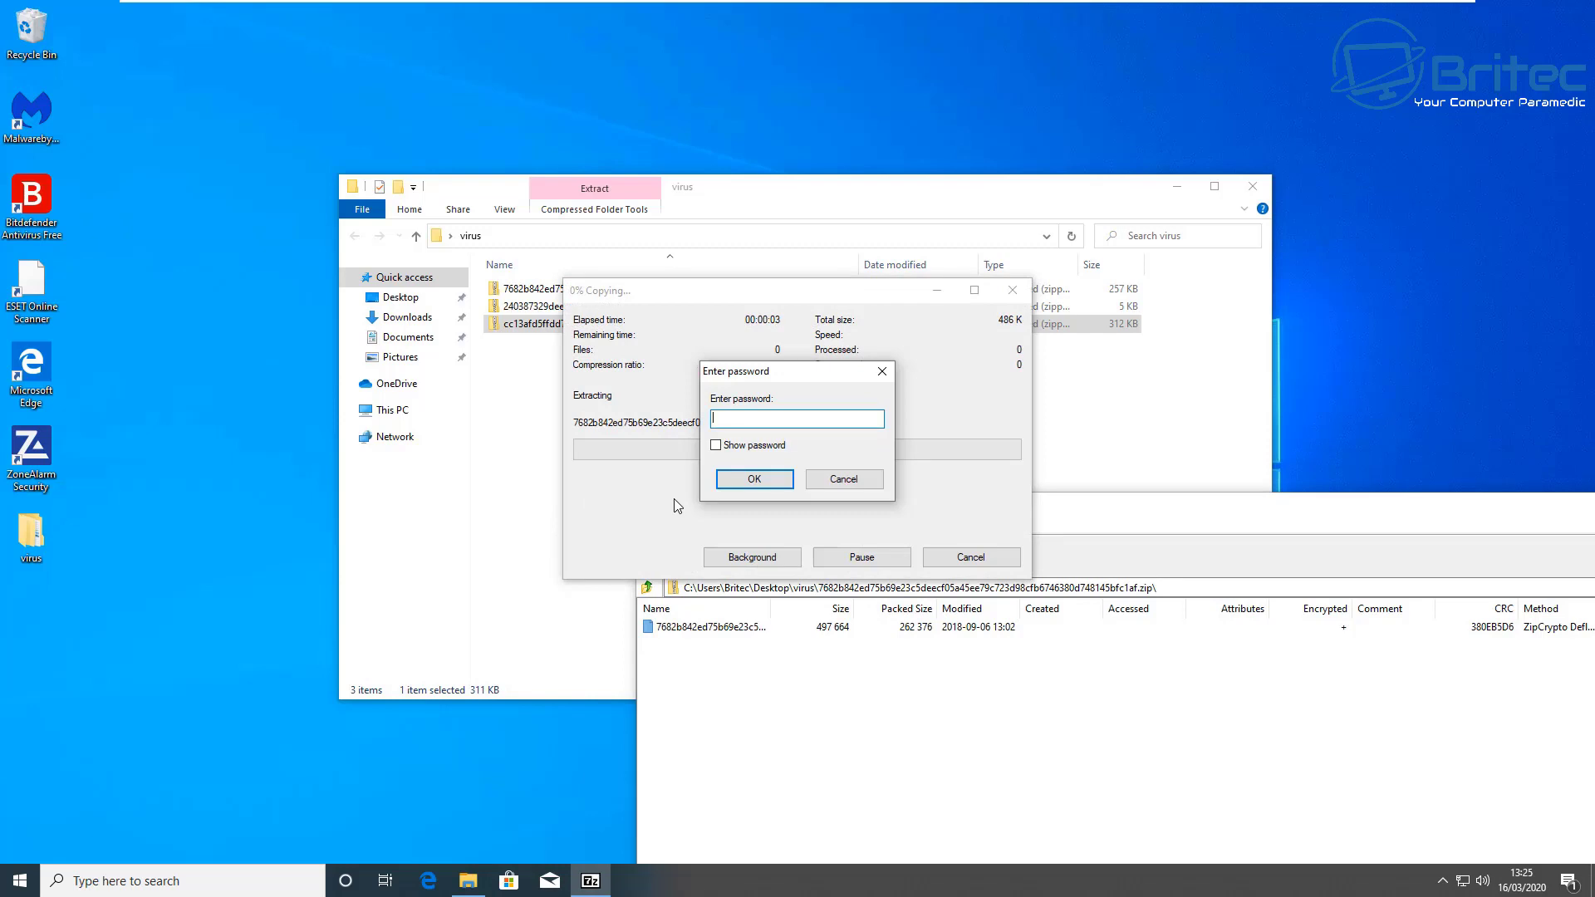
type("in")
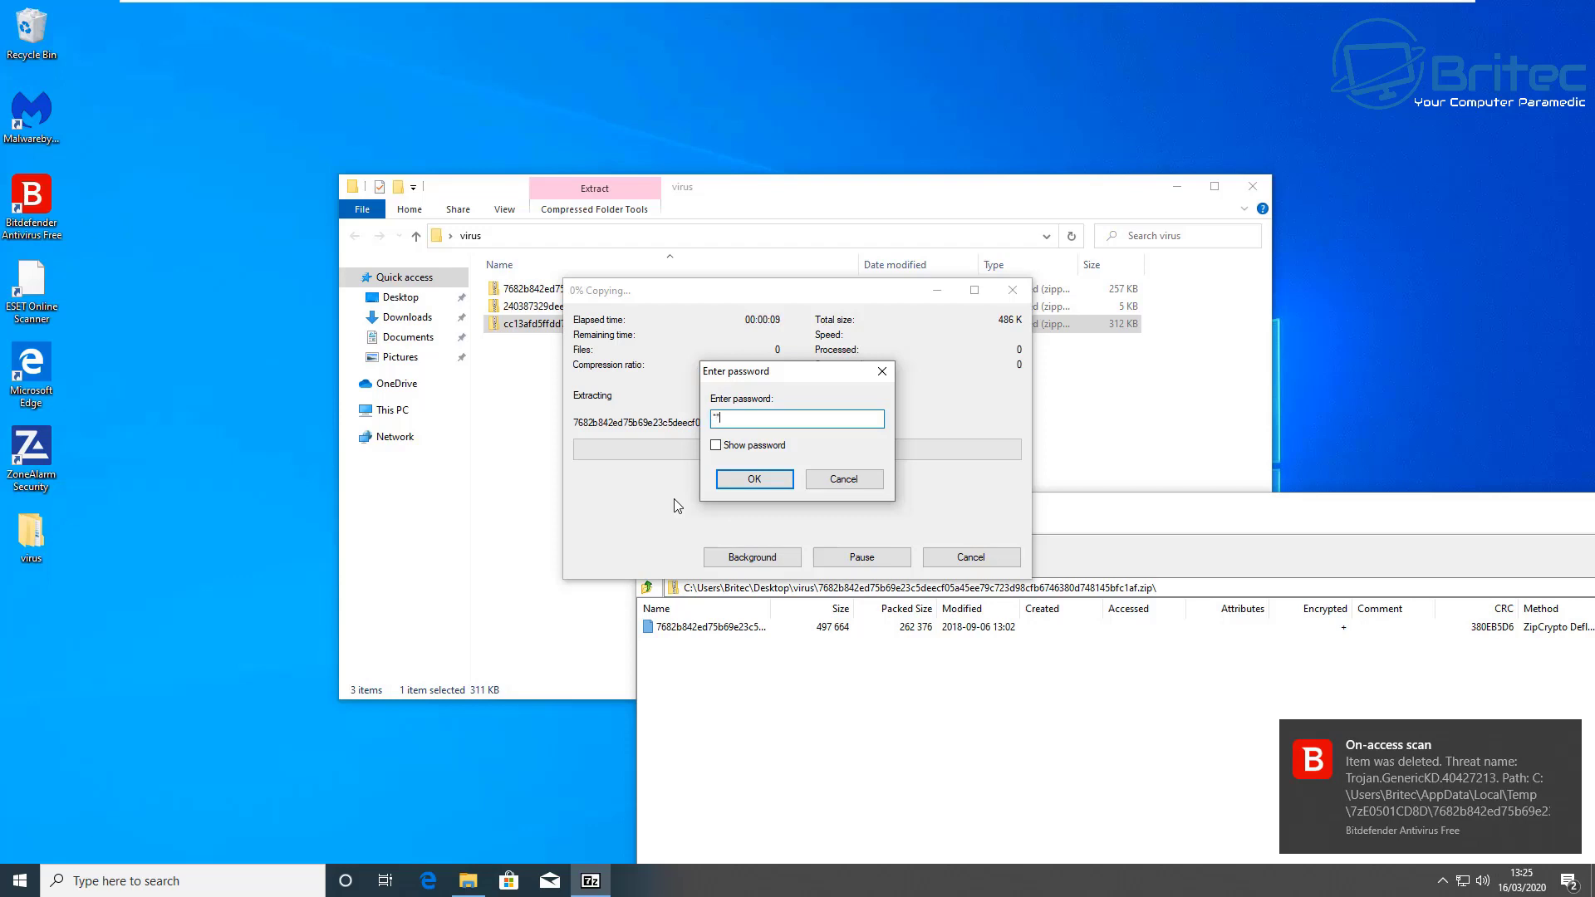
type("fected")
key("Return")
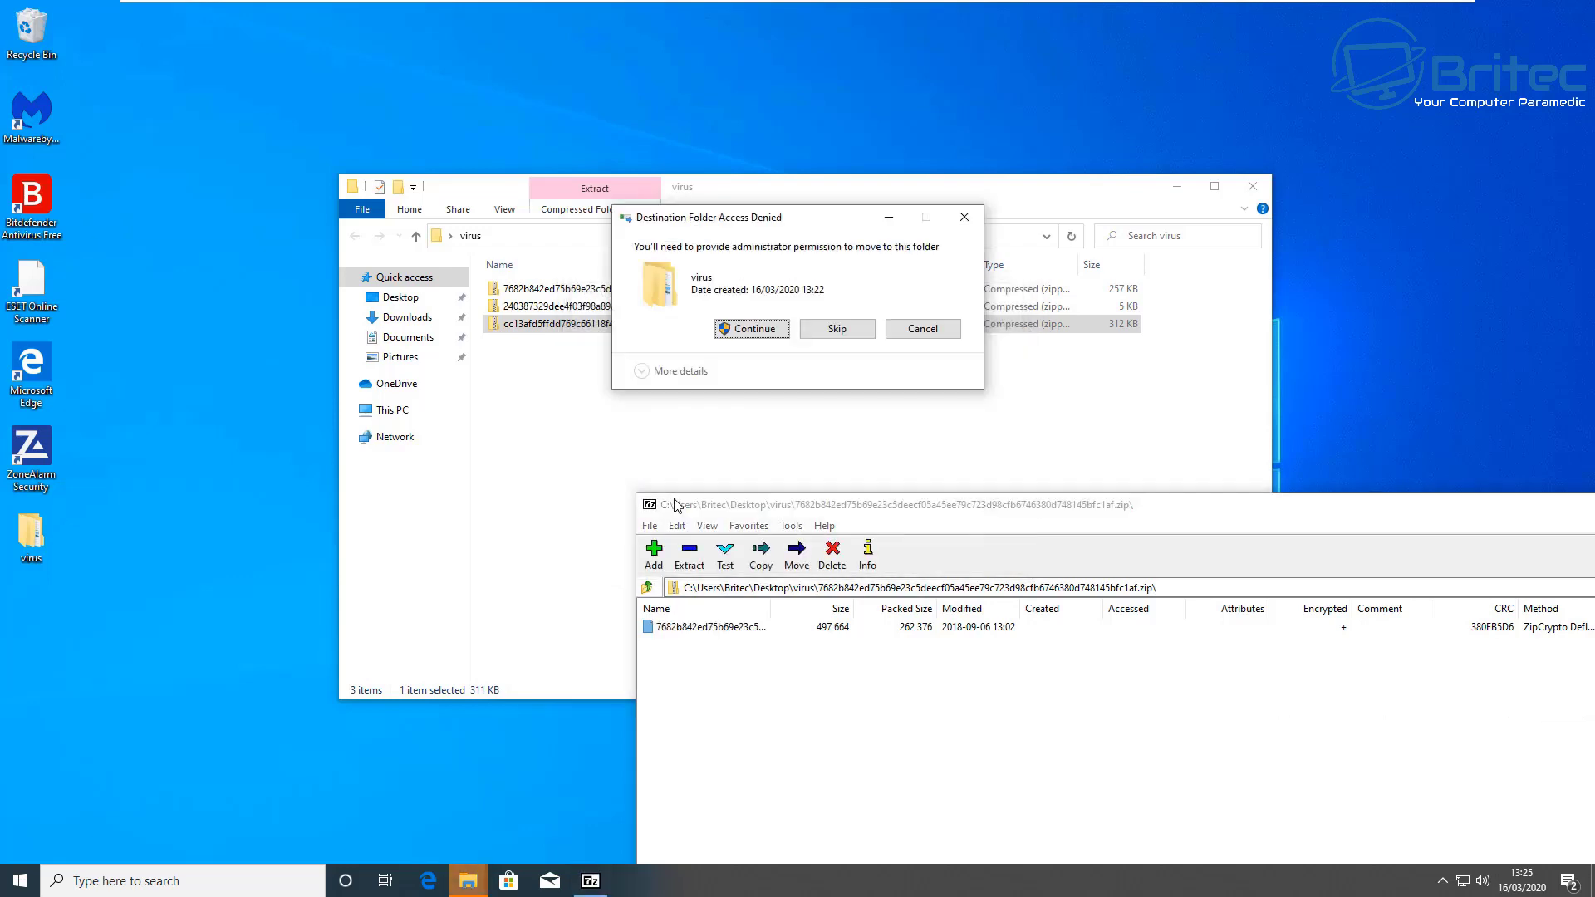
left_click(751, 328)
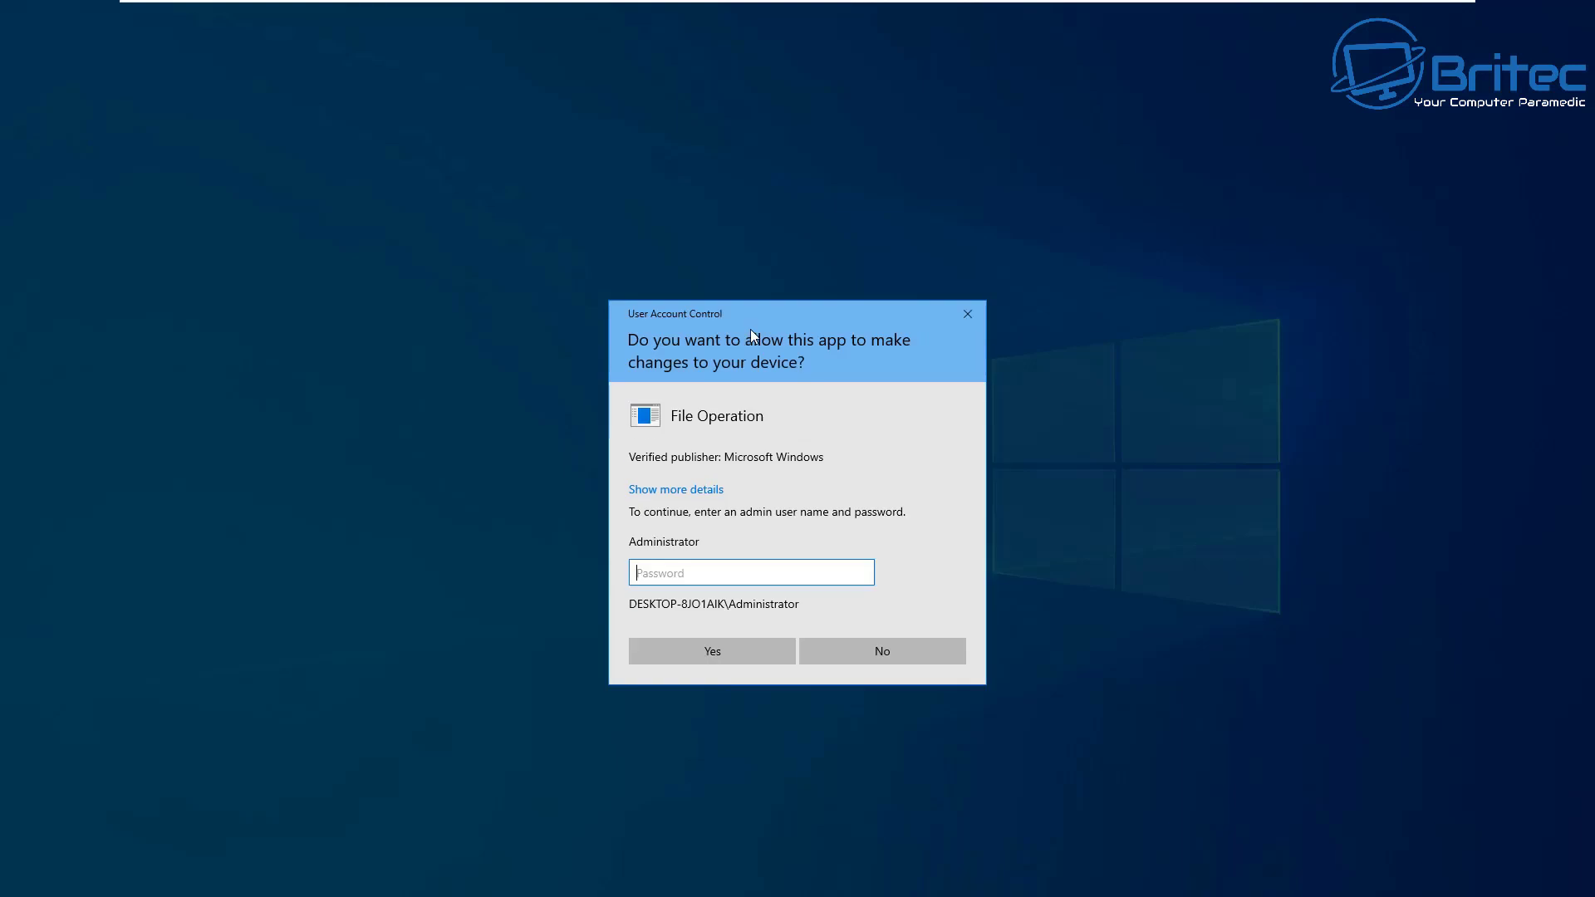
type("i")
key("Return")
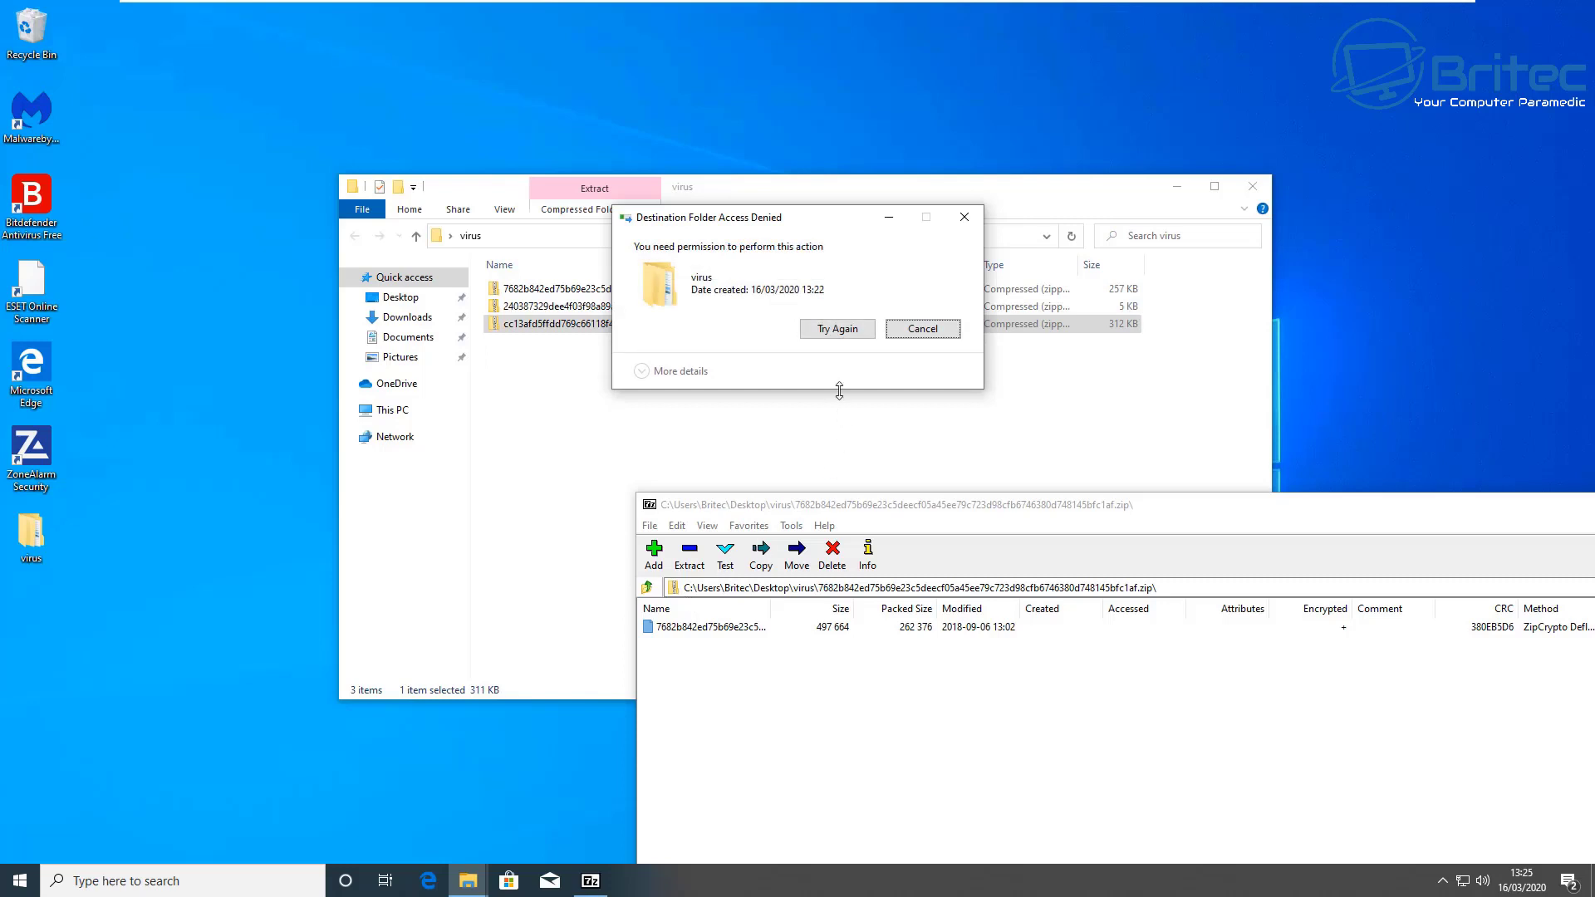
left_click(854, 330)
left_click(960, 218)
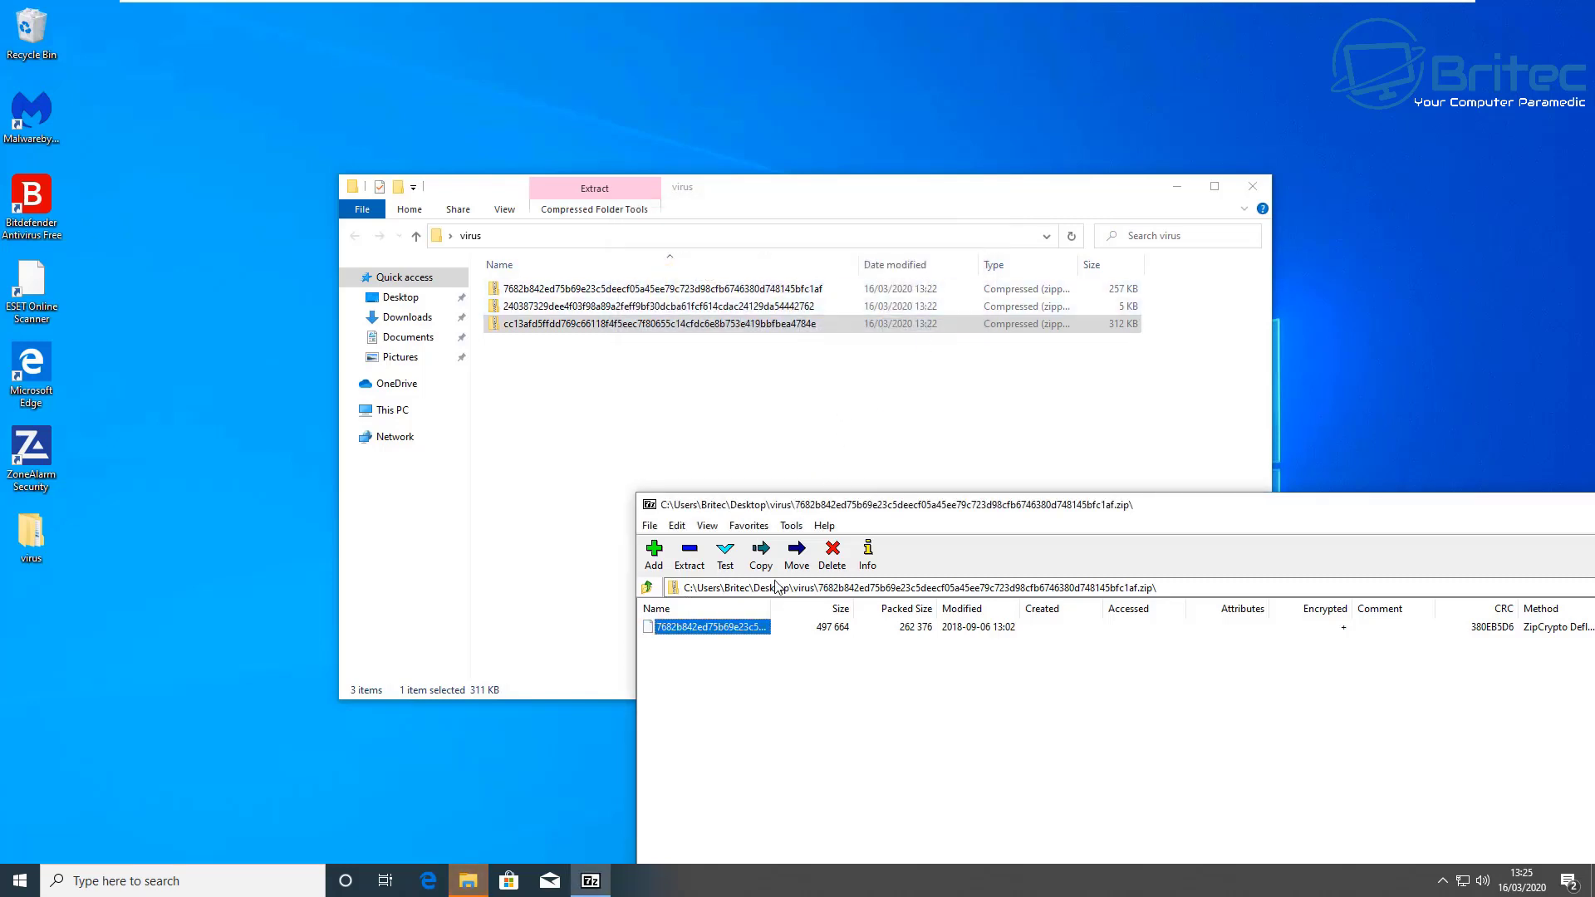
Step: Open the second zip archive in 7-Zip and drag its file to the desktop with the archive password
right_click(565, 305)
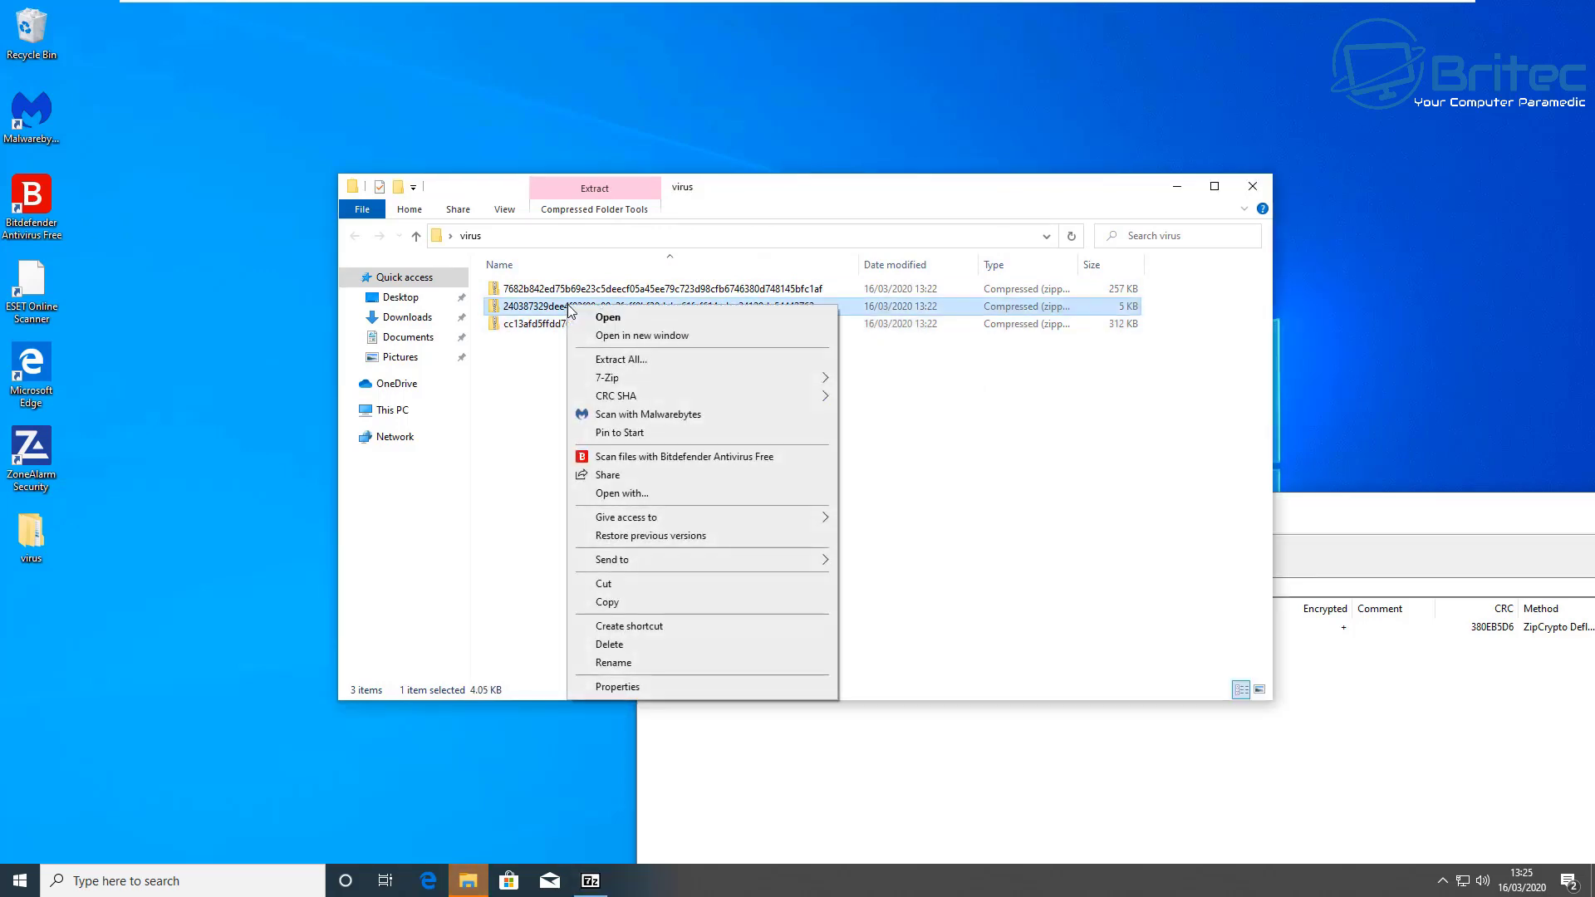
mouse_move(647, 381)
left_click(880, 377)
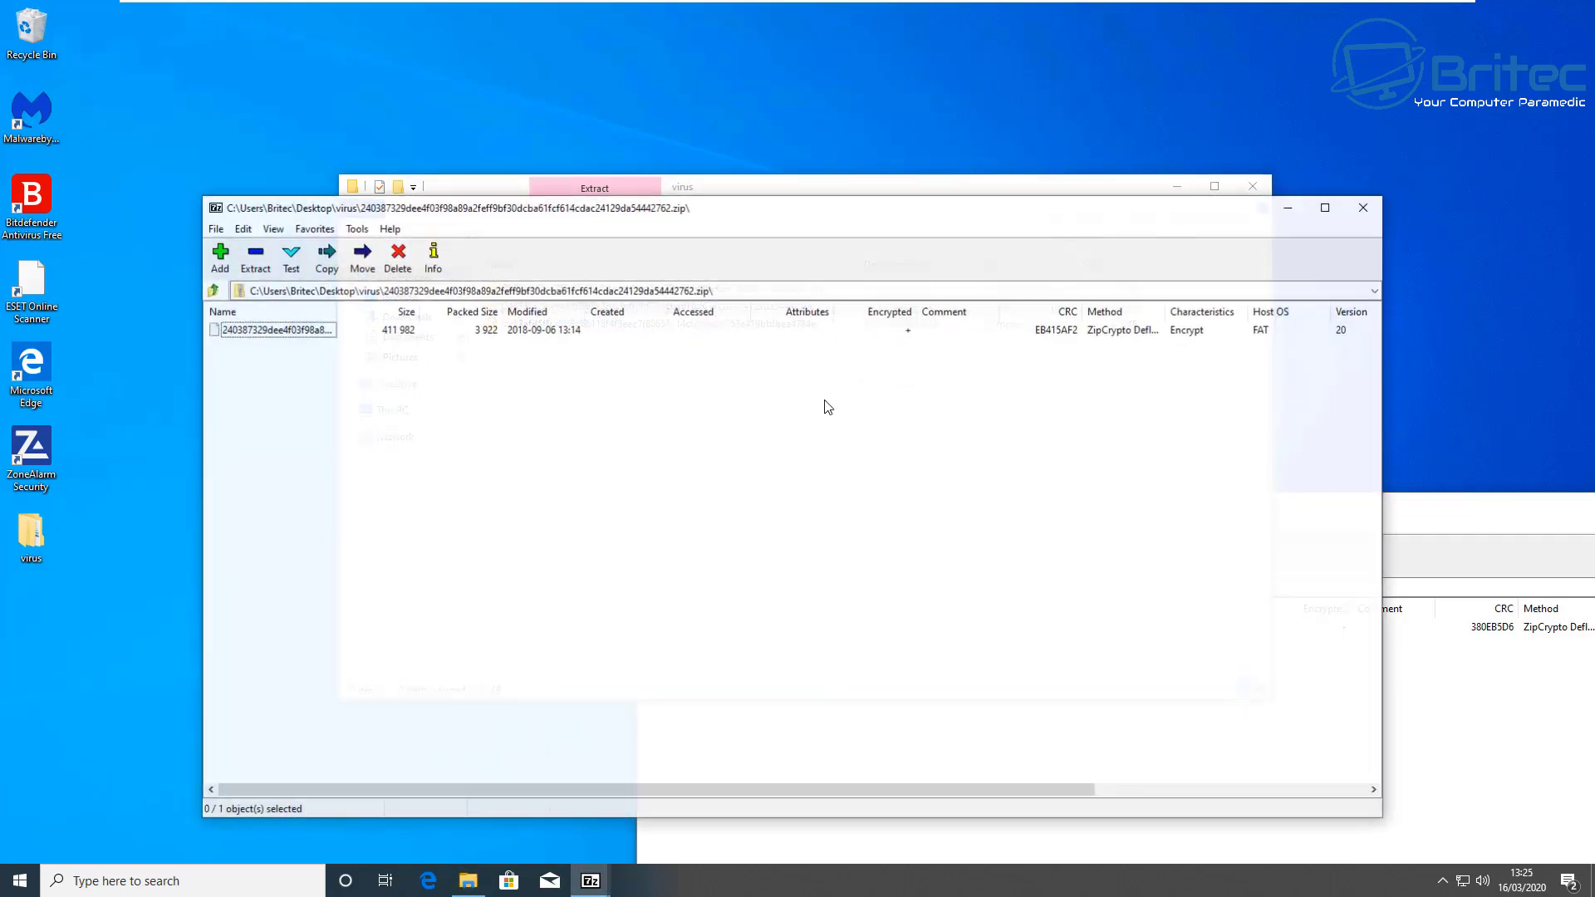
left_click_drag(320, 331, 571, 87)
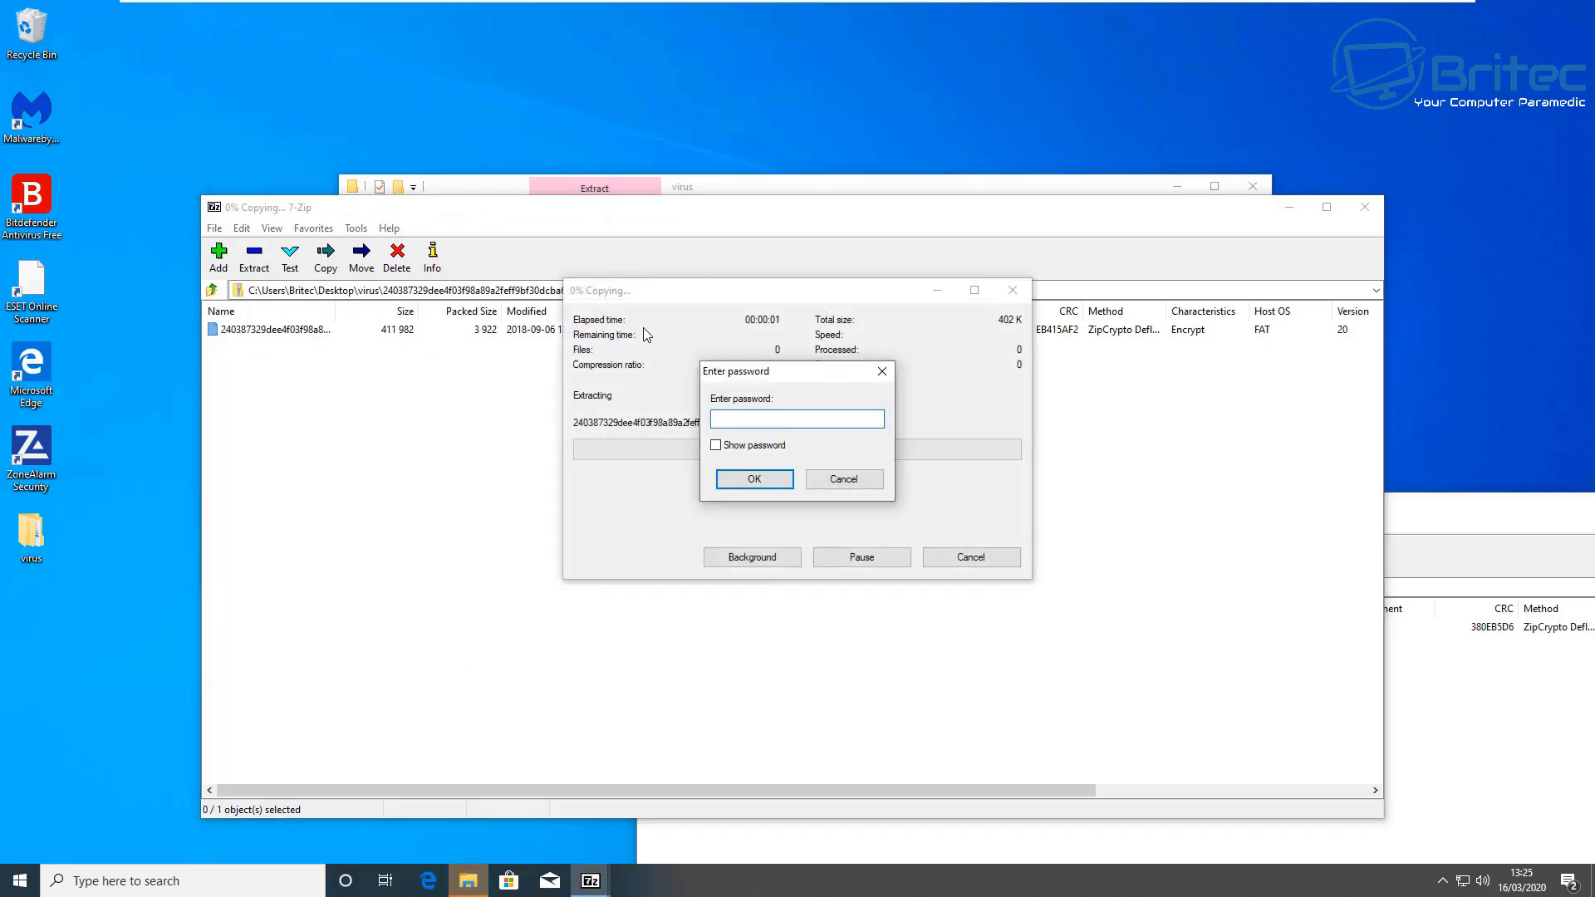
type("infected")
key("Return")
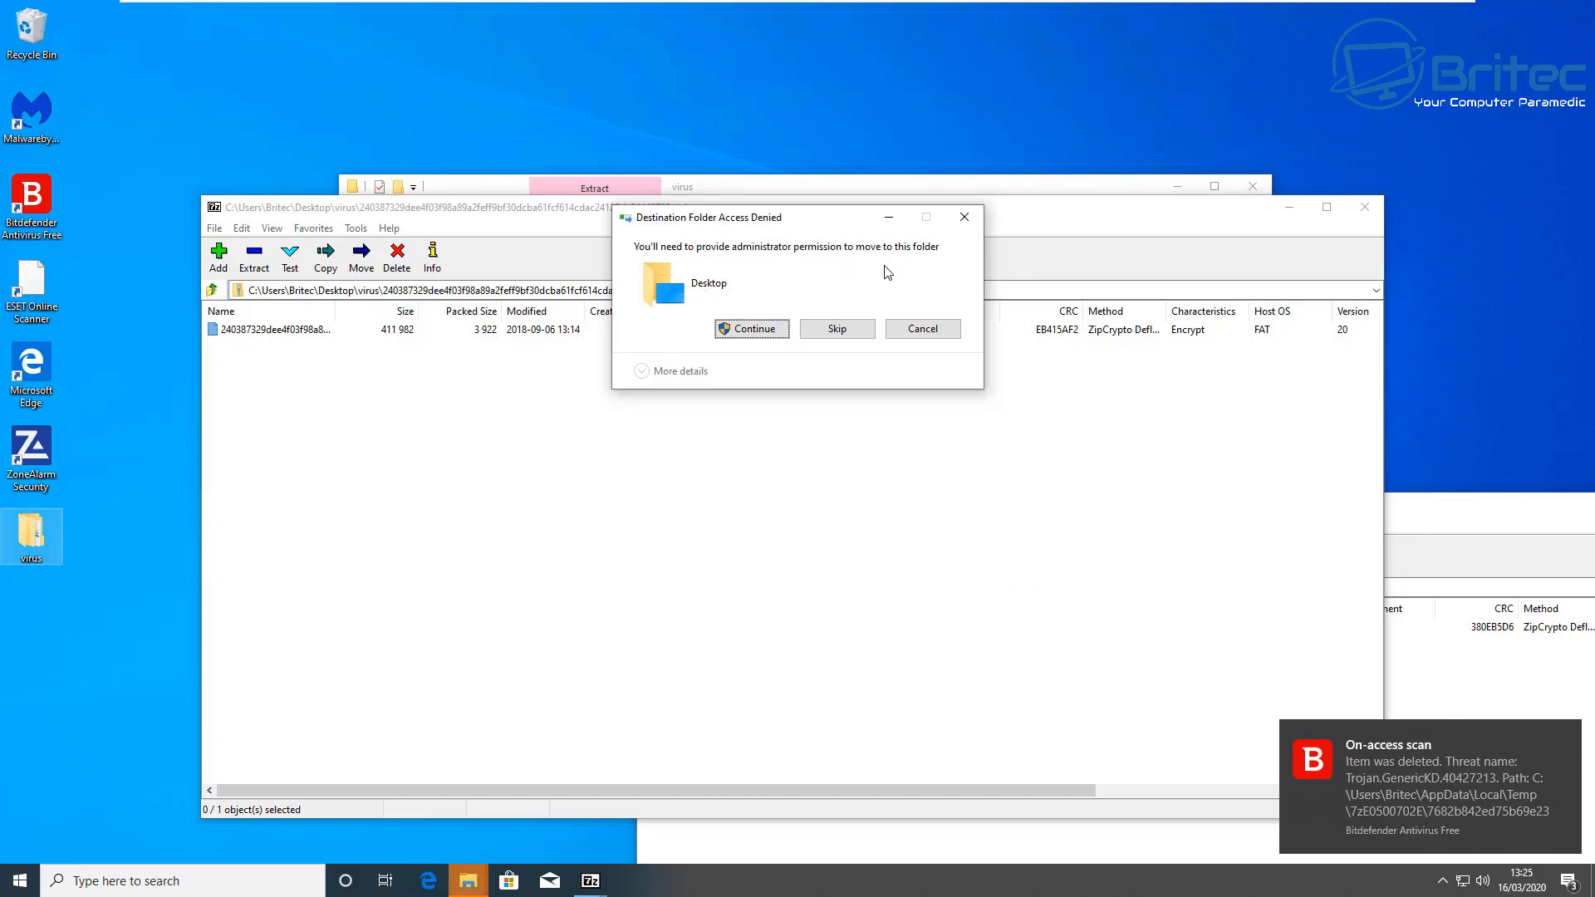
Step: Approve administrator permission, retry, then cancel the denied extraction and close the second archive
left_click(754, 330)
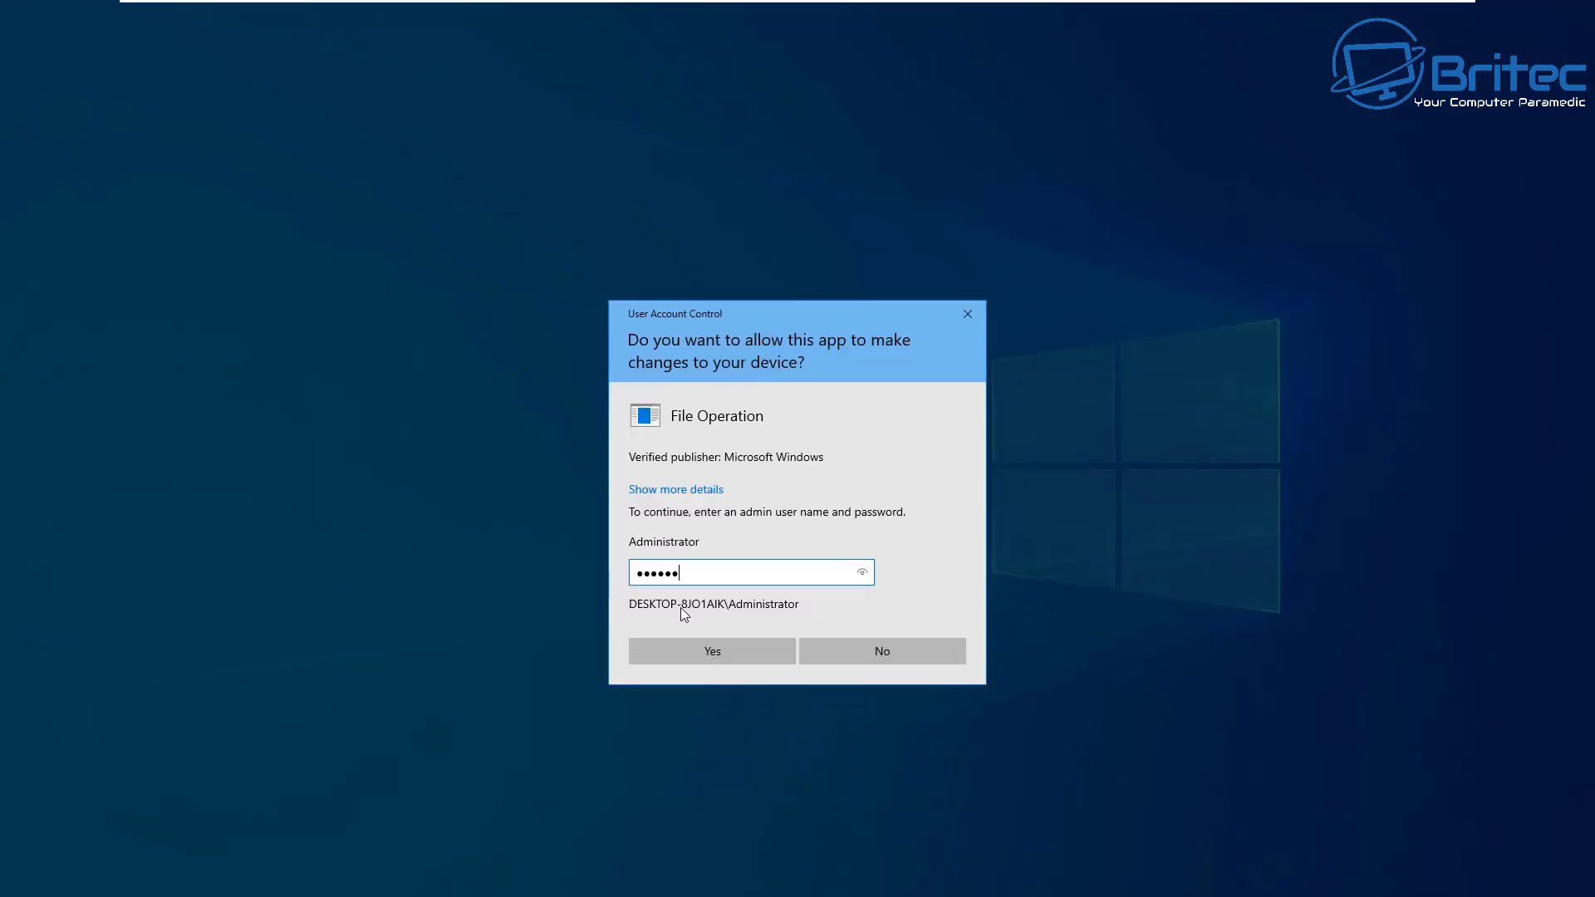
key("Return")
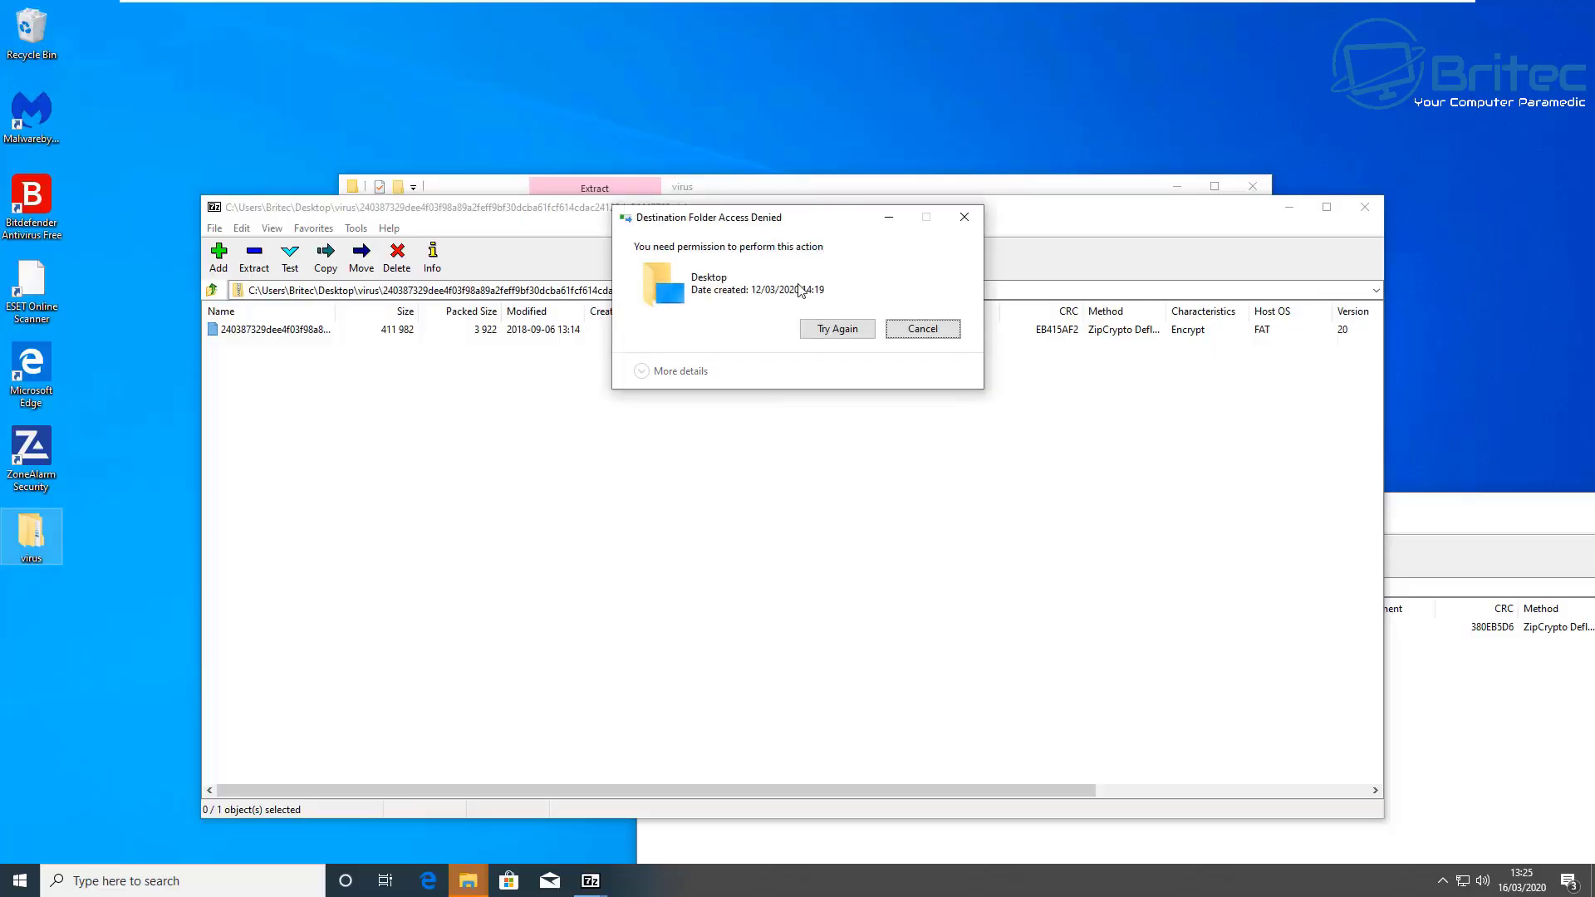
left_click(848, 332)
left_click(926, 330)
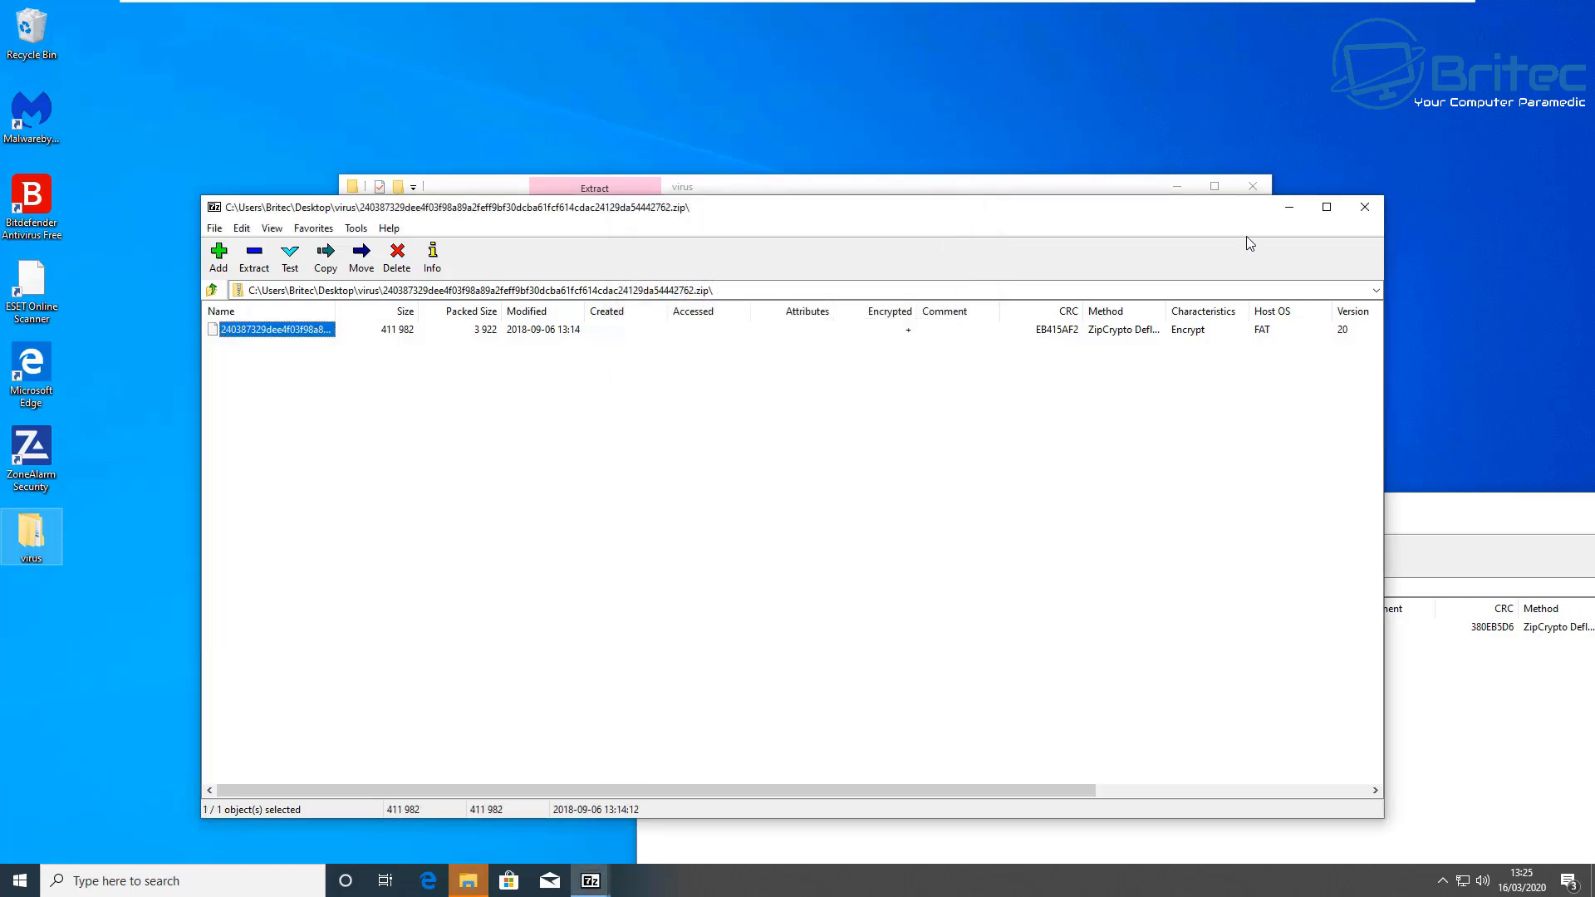
left_click(1364, 207)
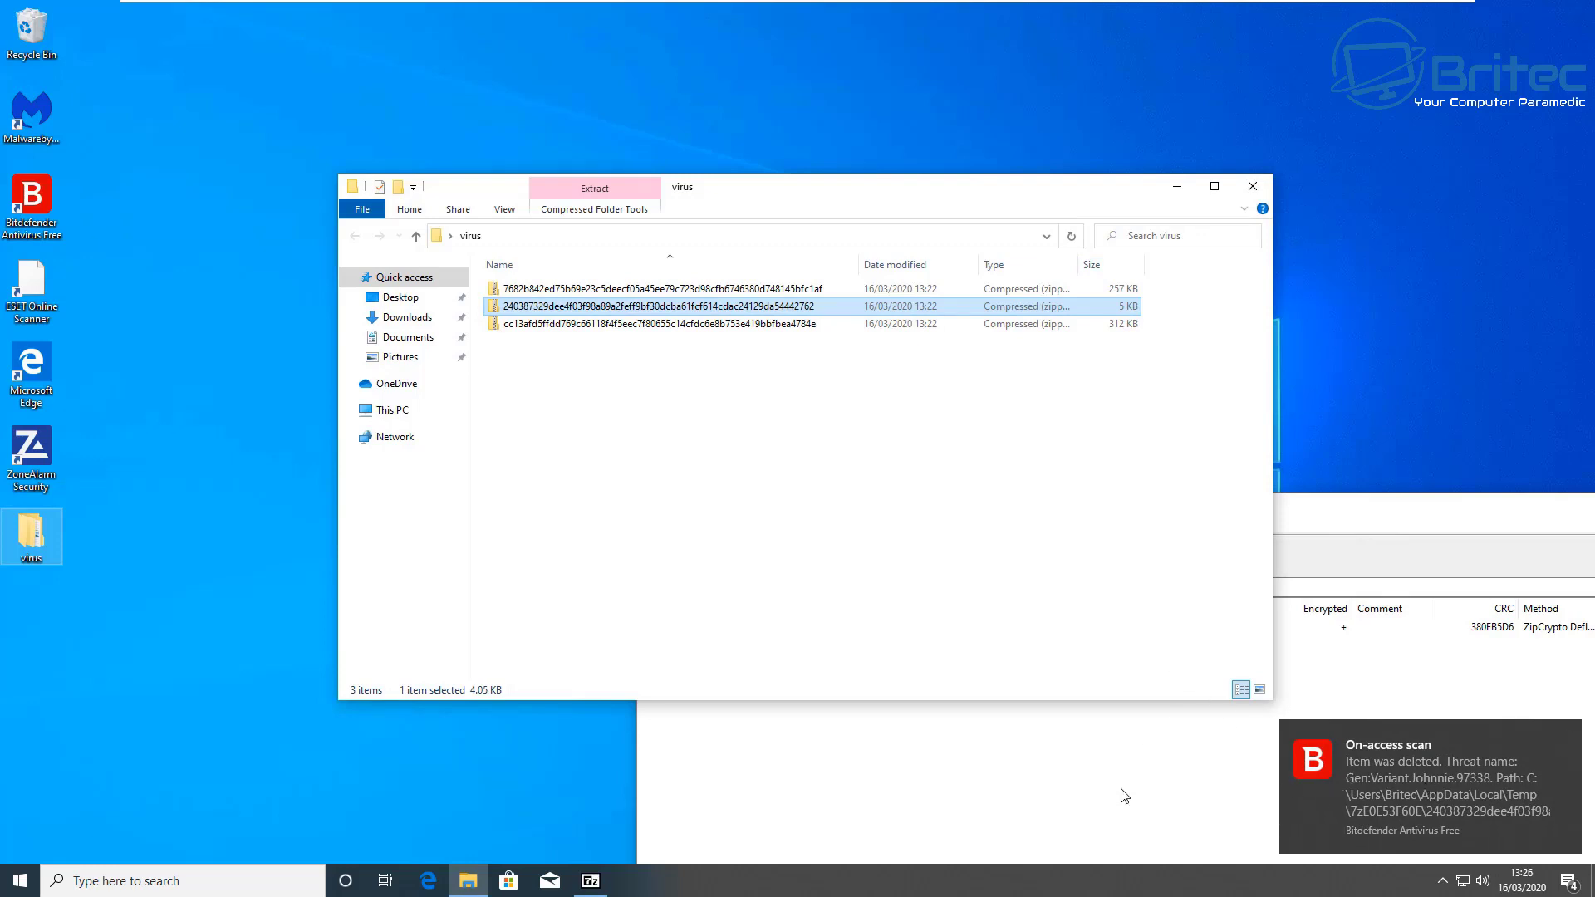
left_click(631, 325)
left_click(632, 289)
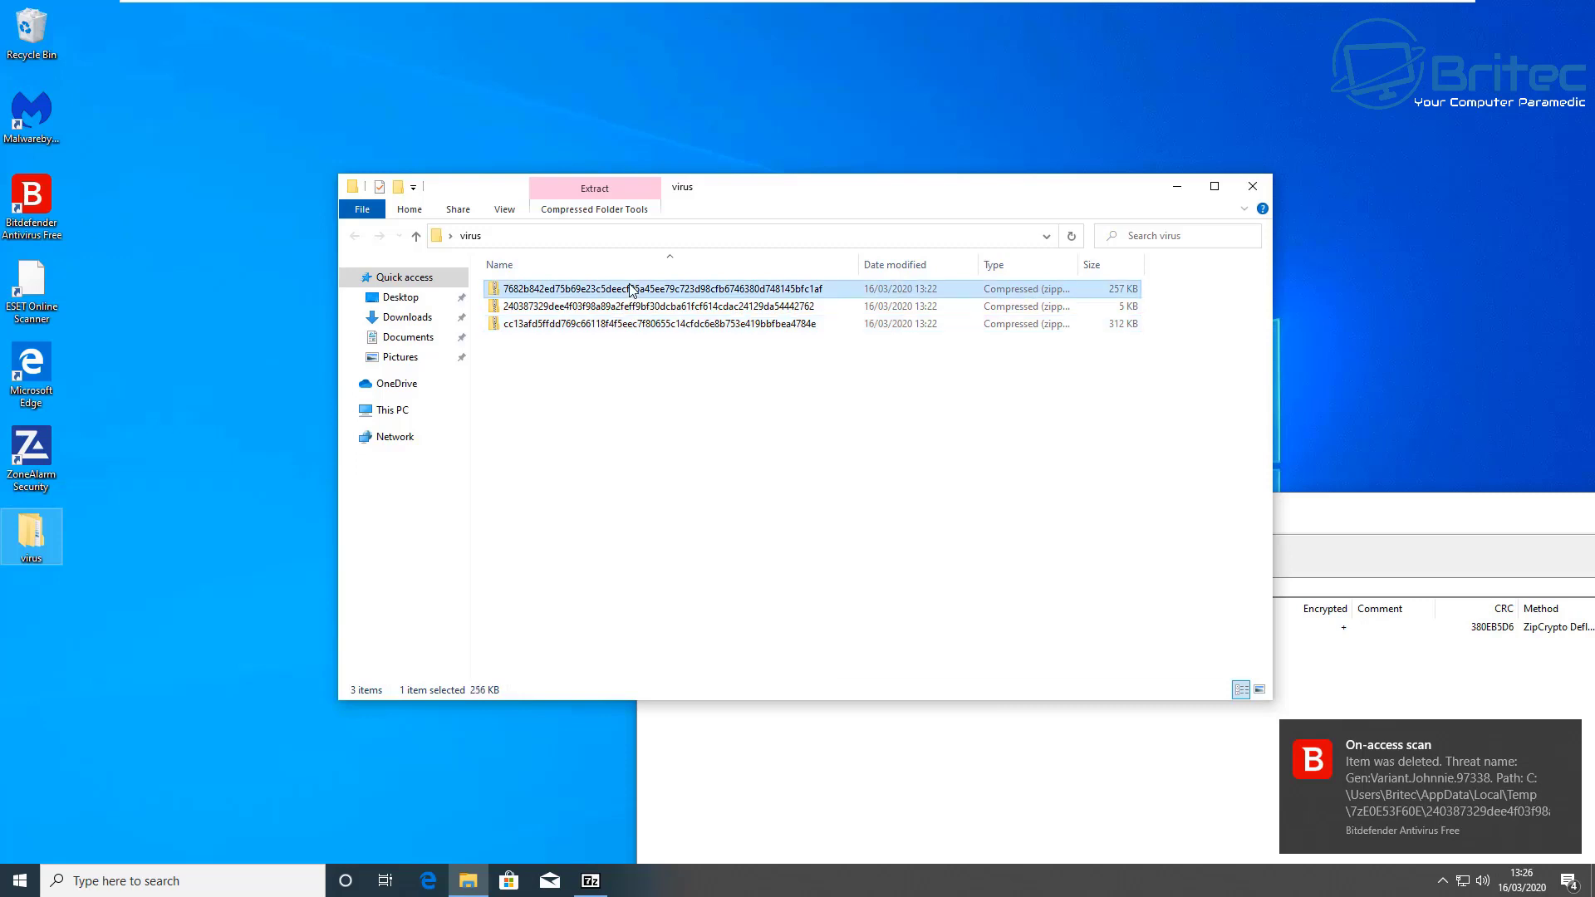
Step: Open the third zip archive in 7-Zip and drag its file to the desktop with the archive password
left_click(615, 324)
right_click(615, 324)
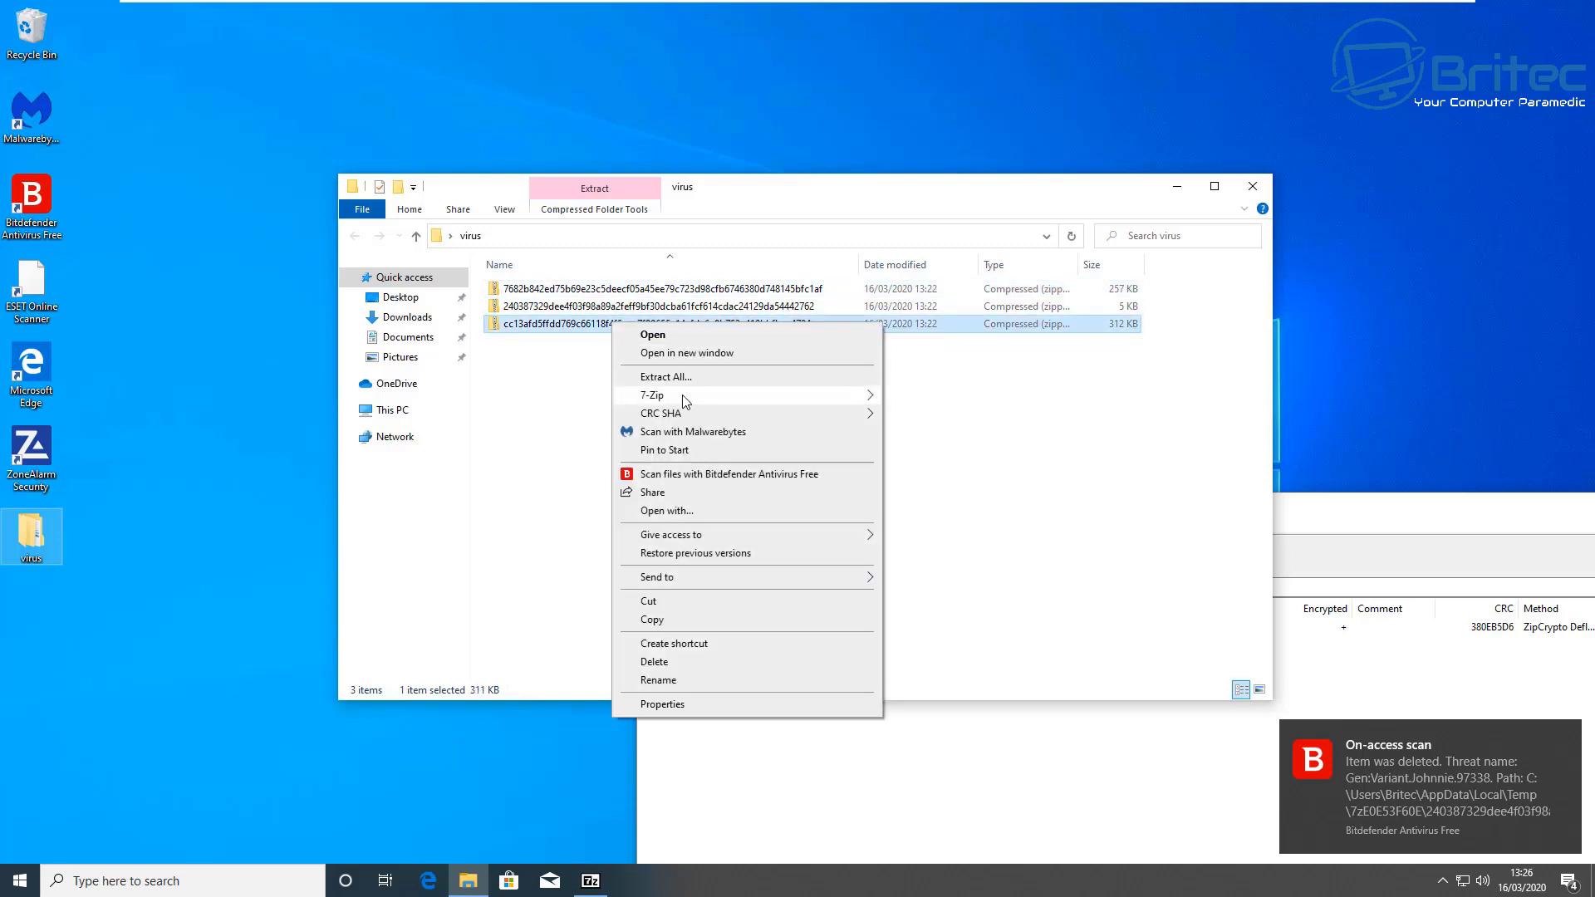
mouse_move(686, 402)
left_click(938, 396)
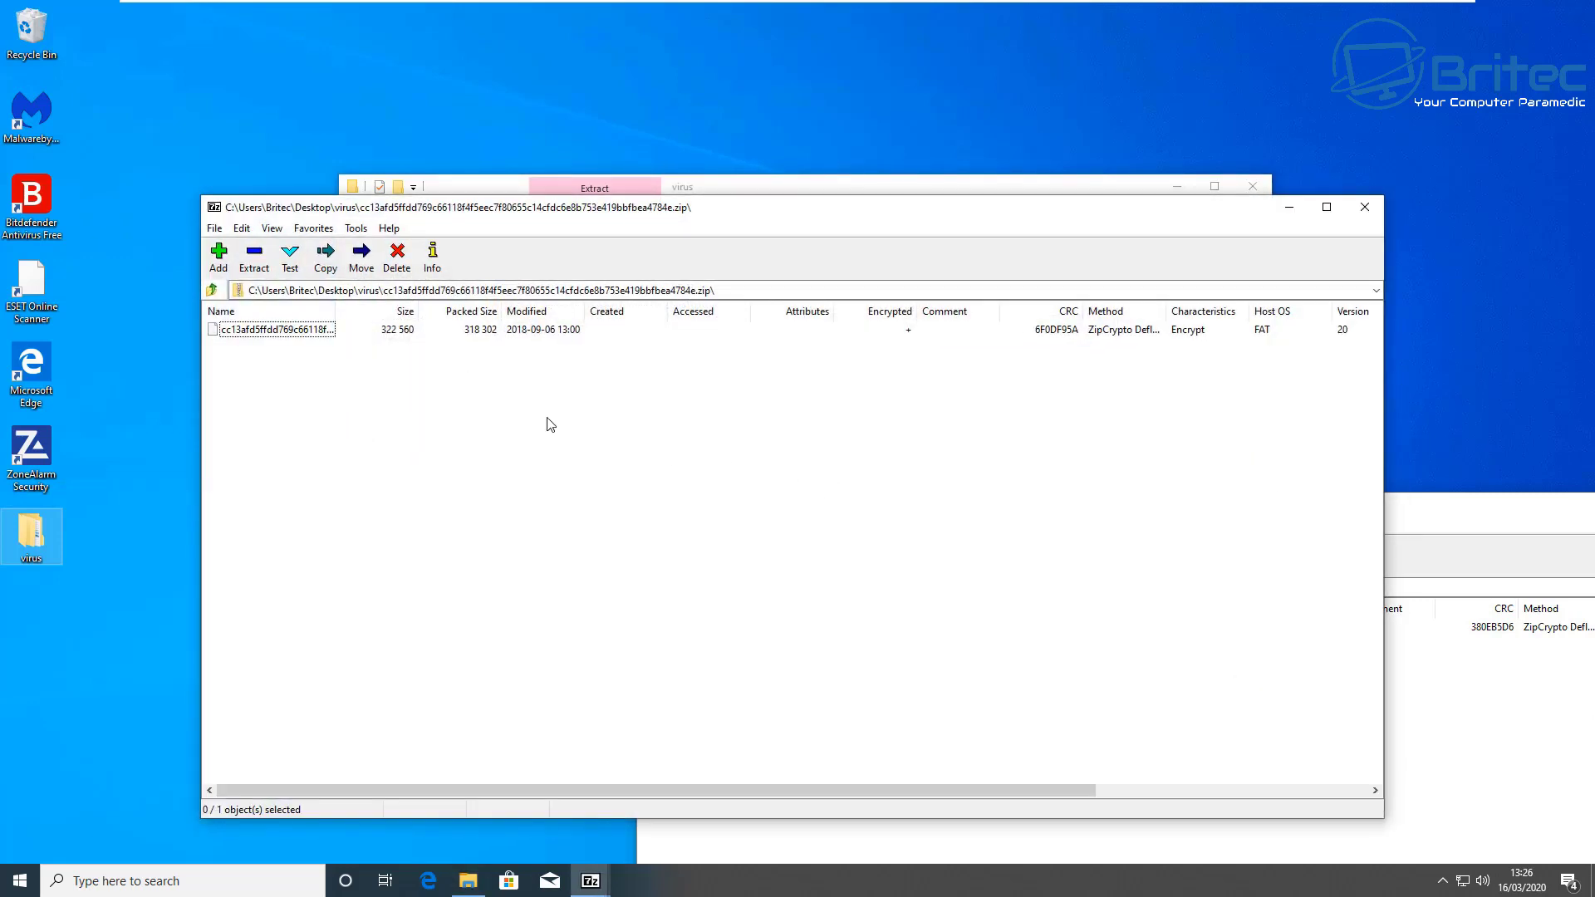
left_click_drag(274, 330, 539, 125)
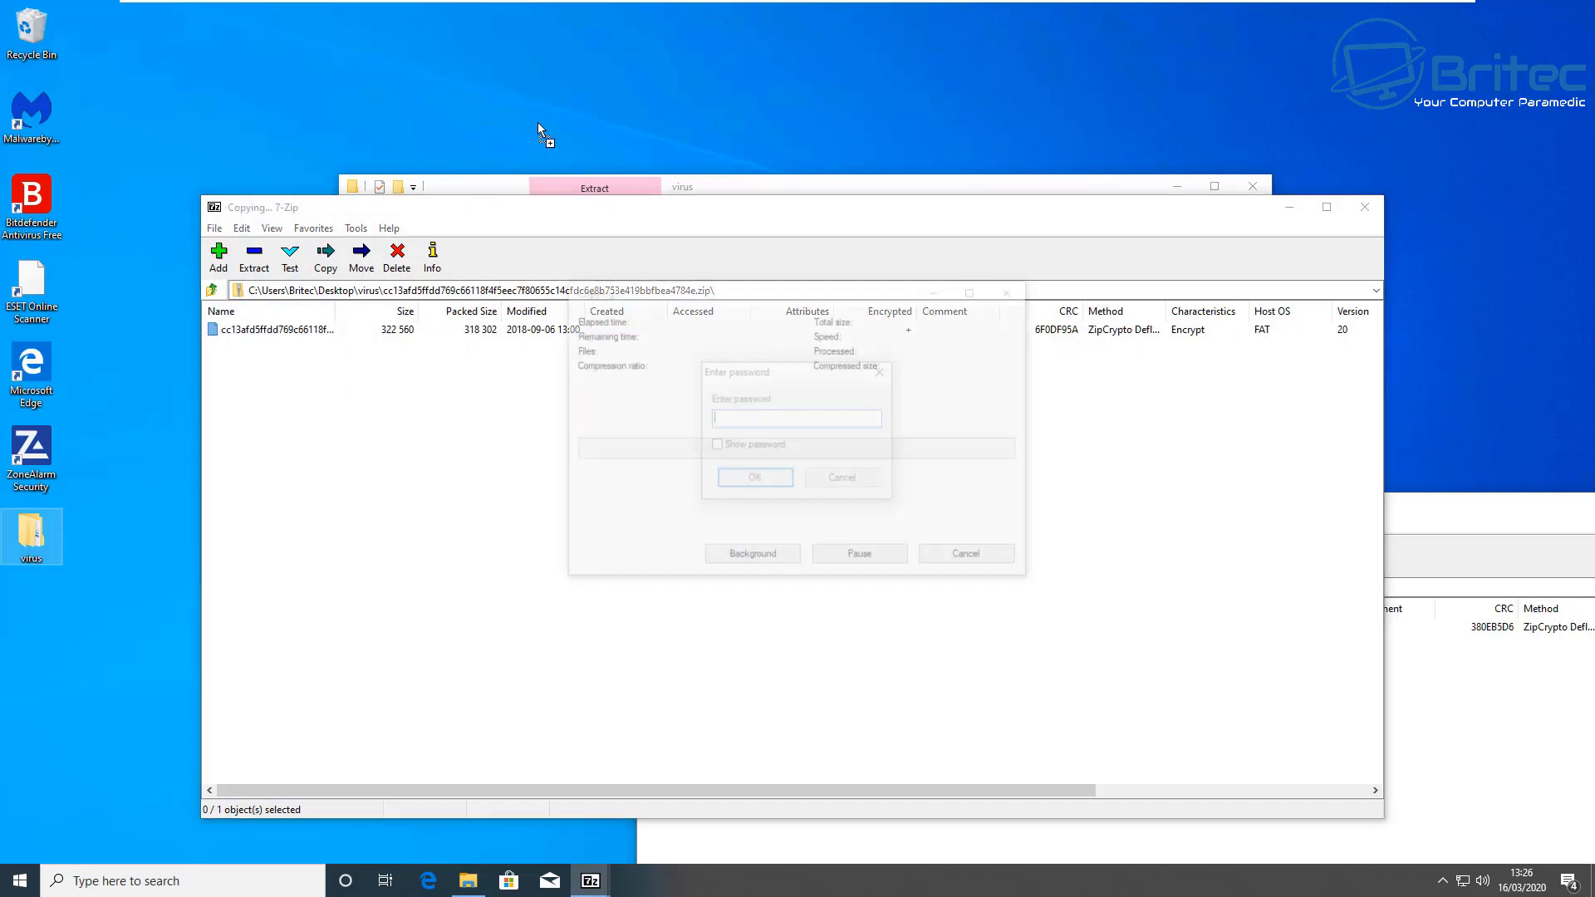
type("infected")
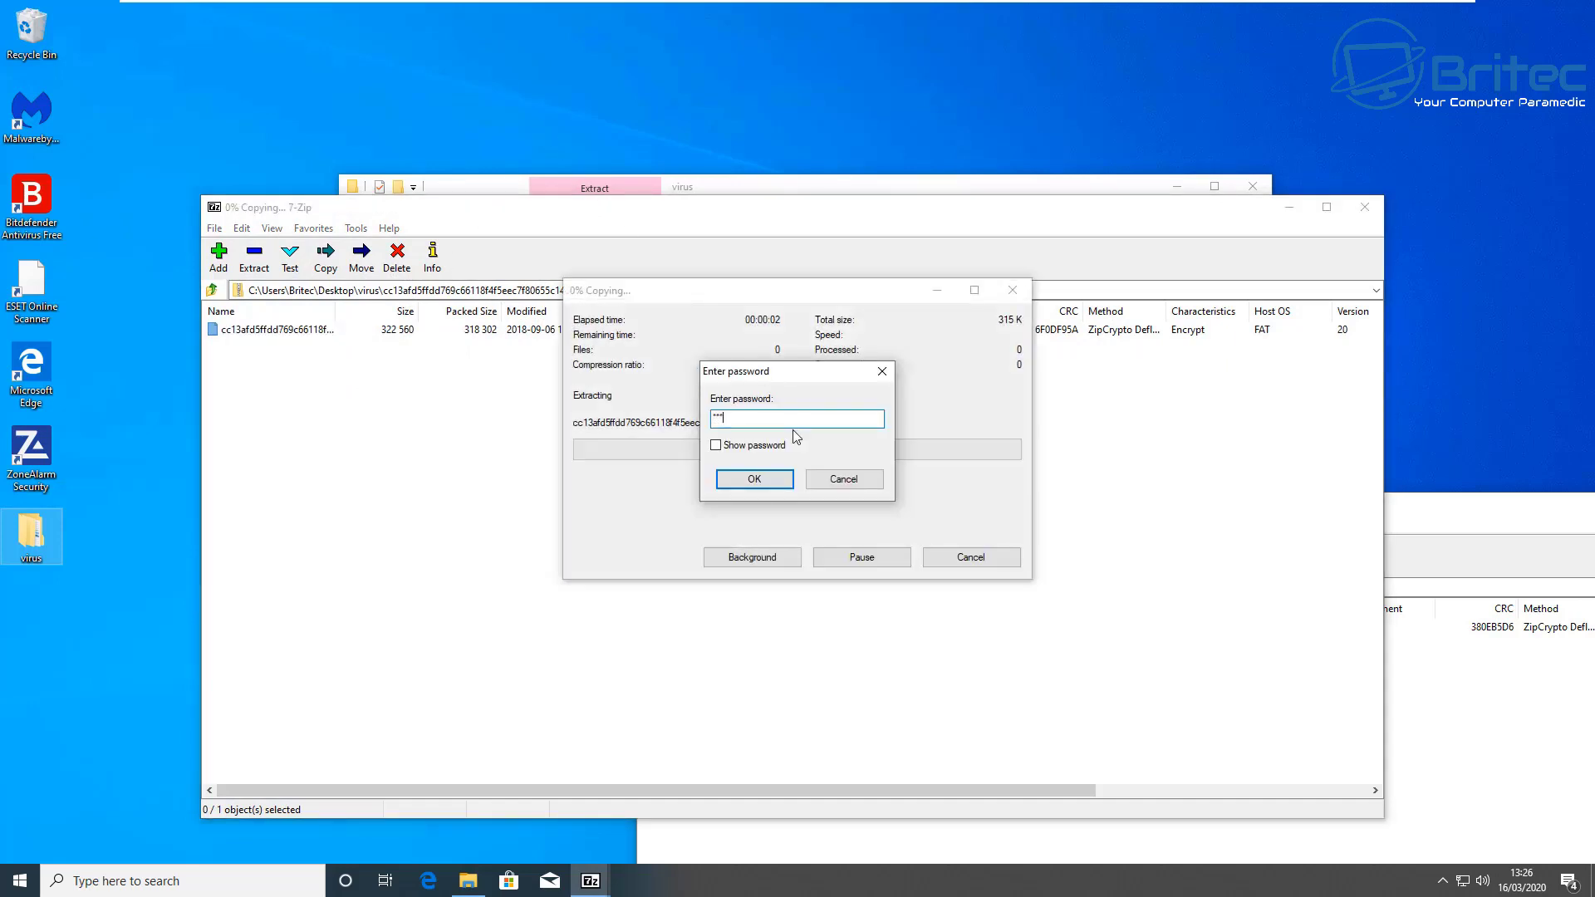
key("Return")
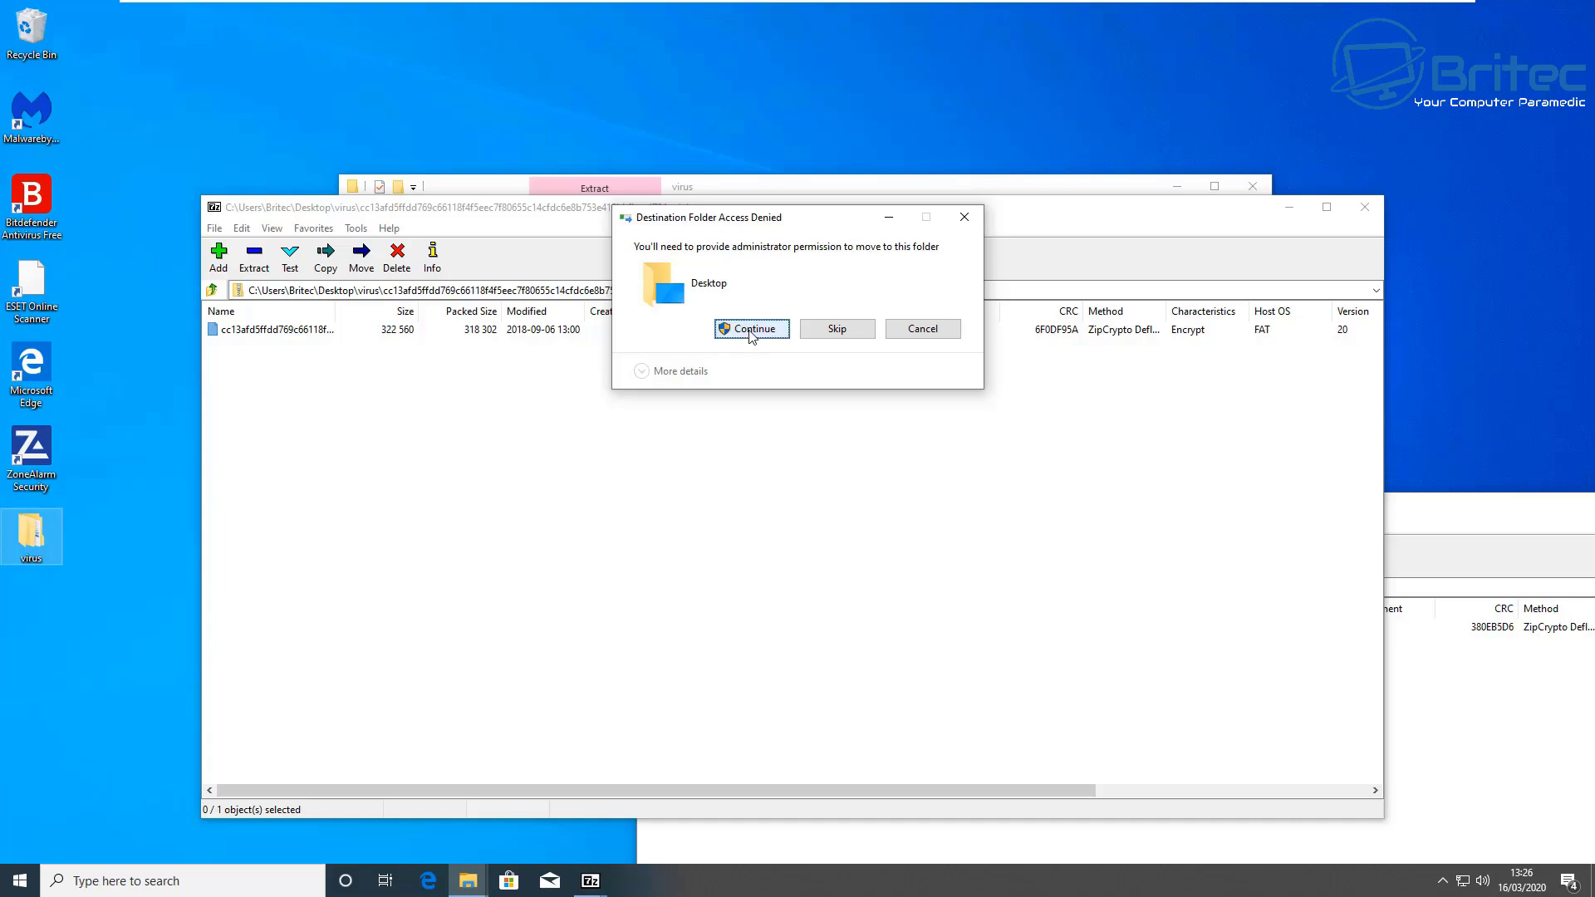
Step: Submit the UAC administrator prompt, retry, and cancel the blocked desktop extraction
left_click(750, 329)
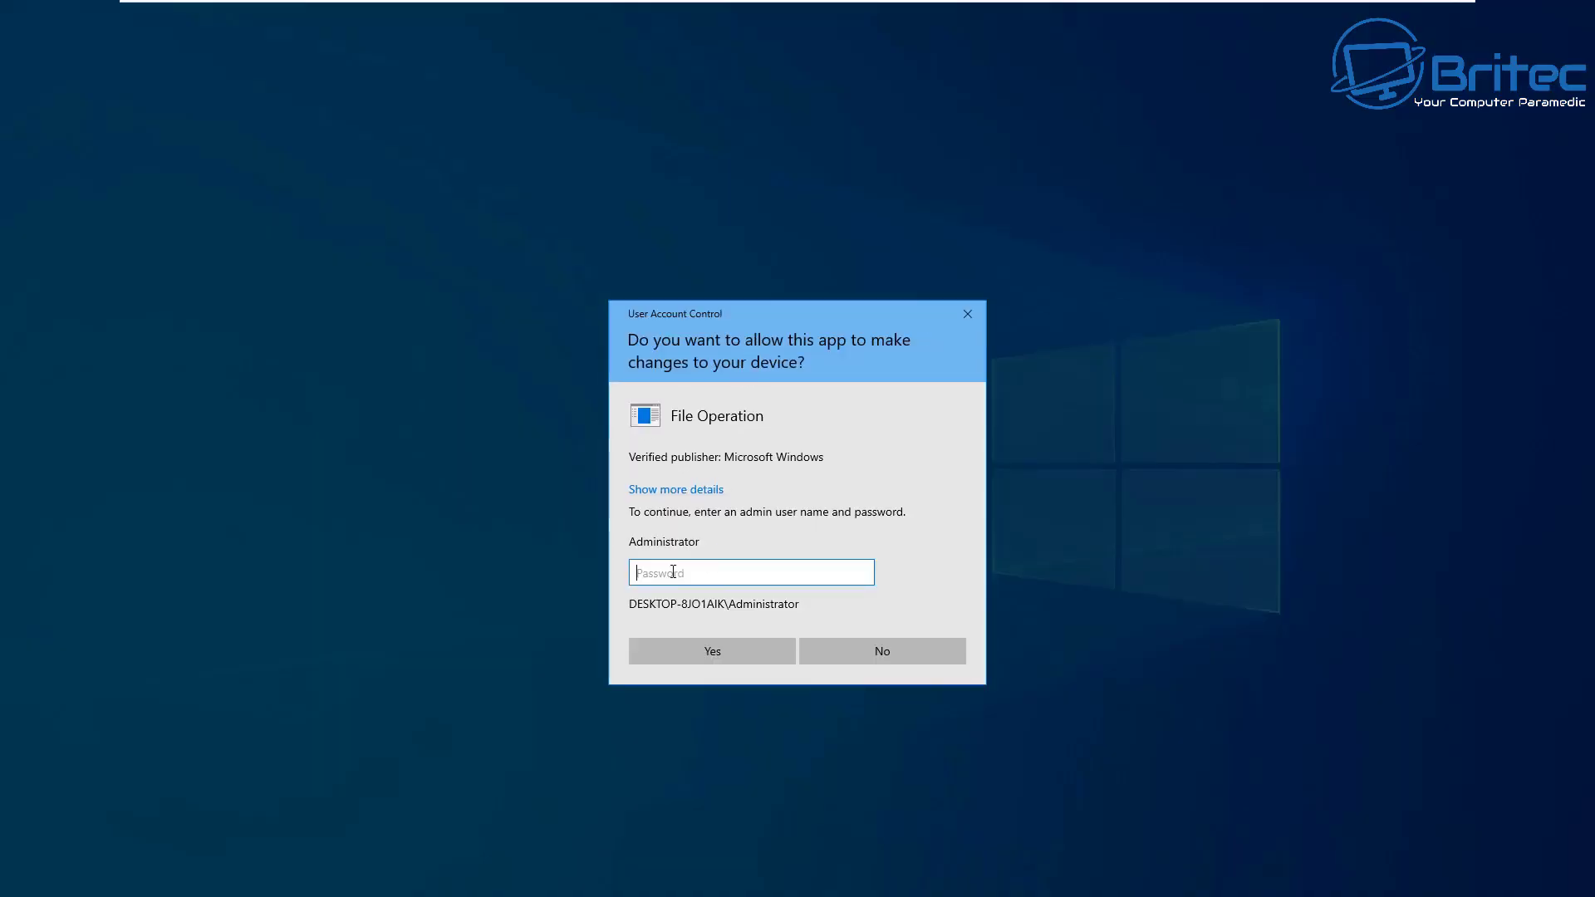
type("p")
key("Return")
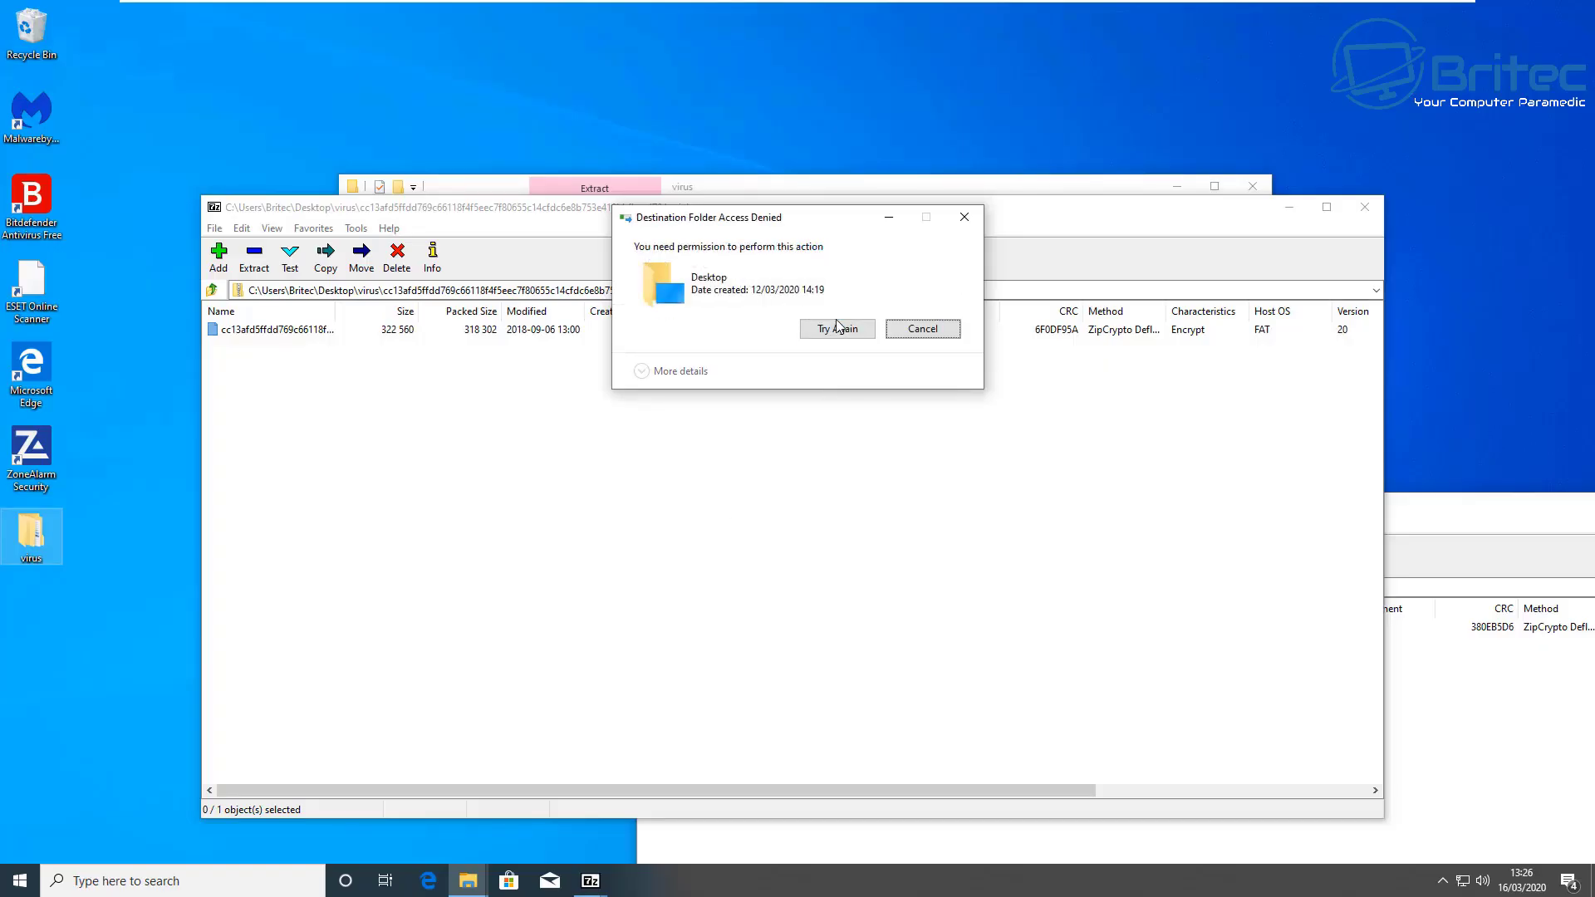
left_click(841, 329)
left_click(917, 328)
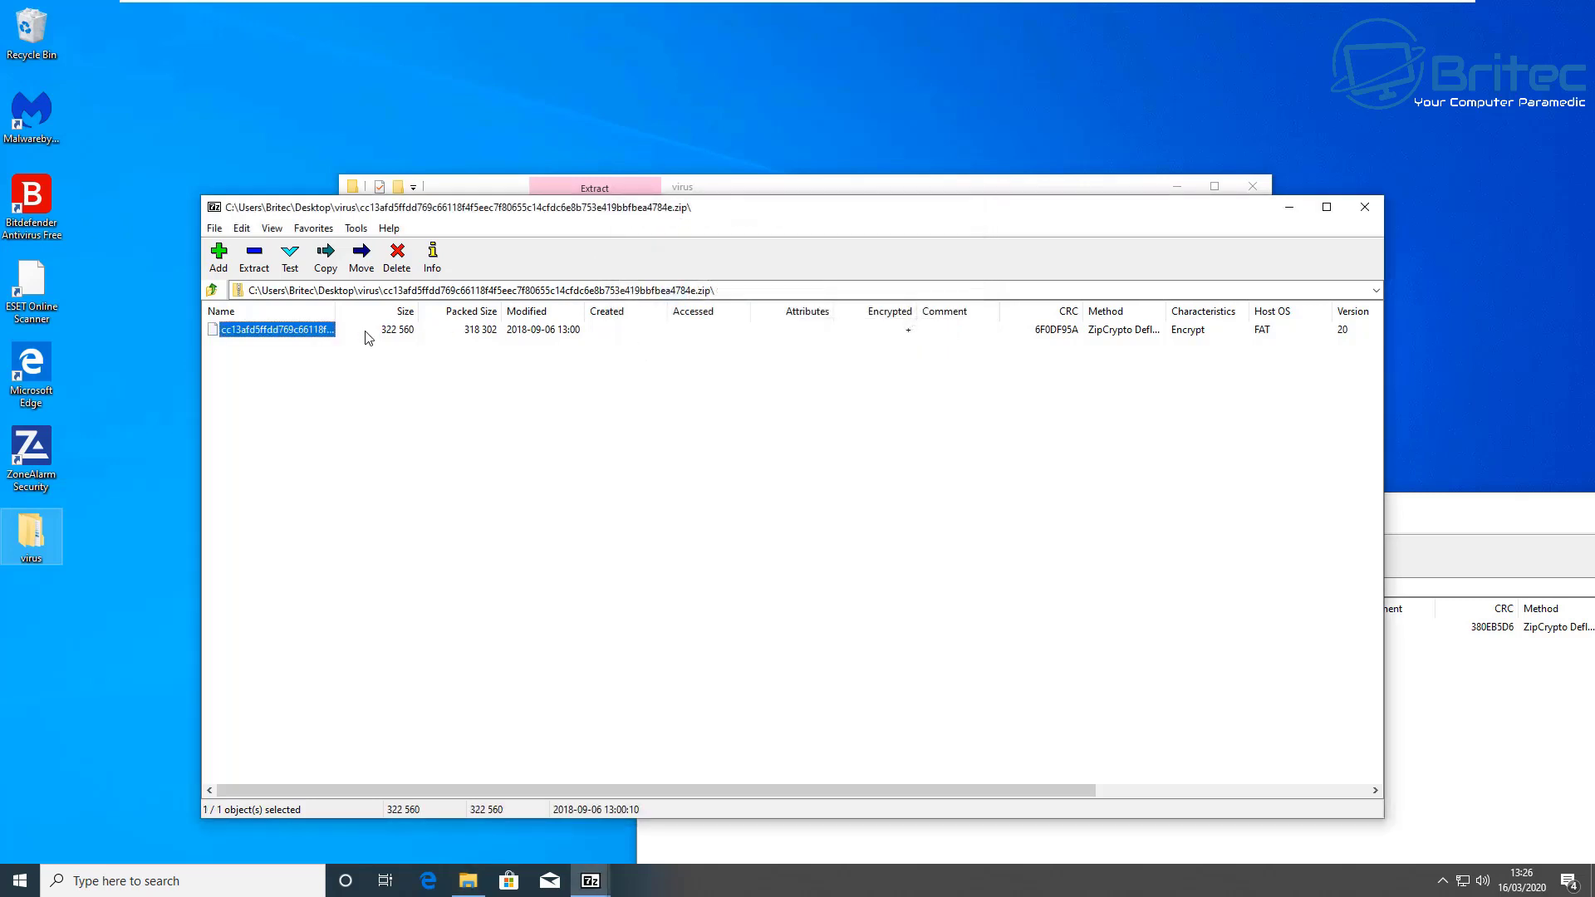
Step: Retry the desktop extraction with archive and administrator passwords, then dismiss the Access Denied message
left_click_drag(296, 328, 552, 112)
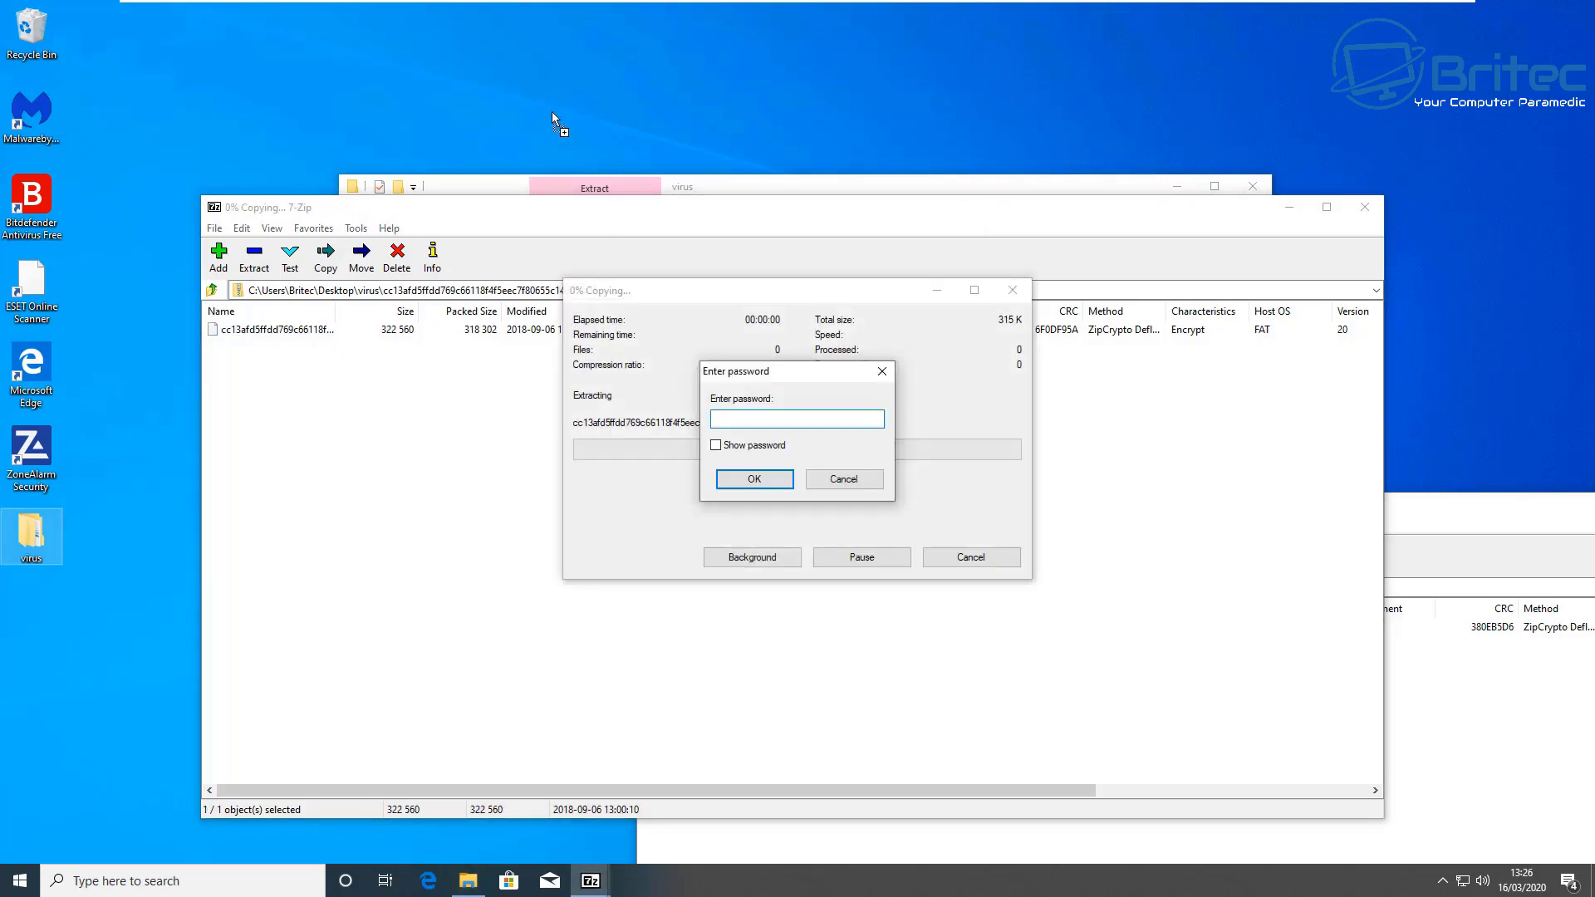
type("infected")
key("Return")
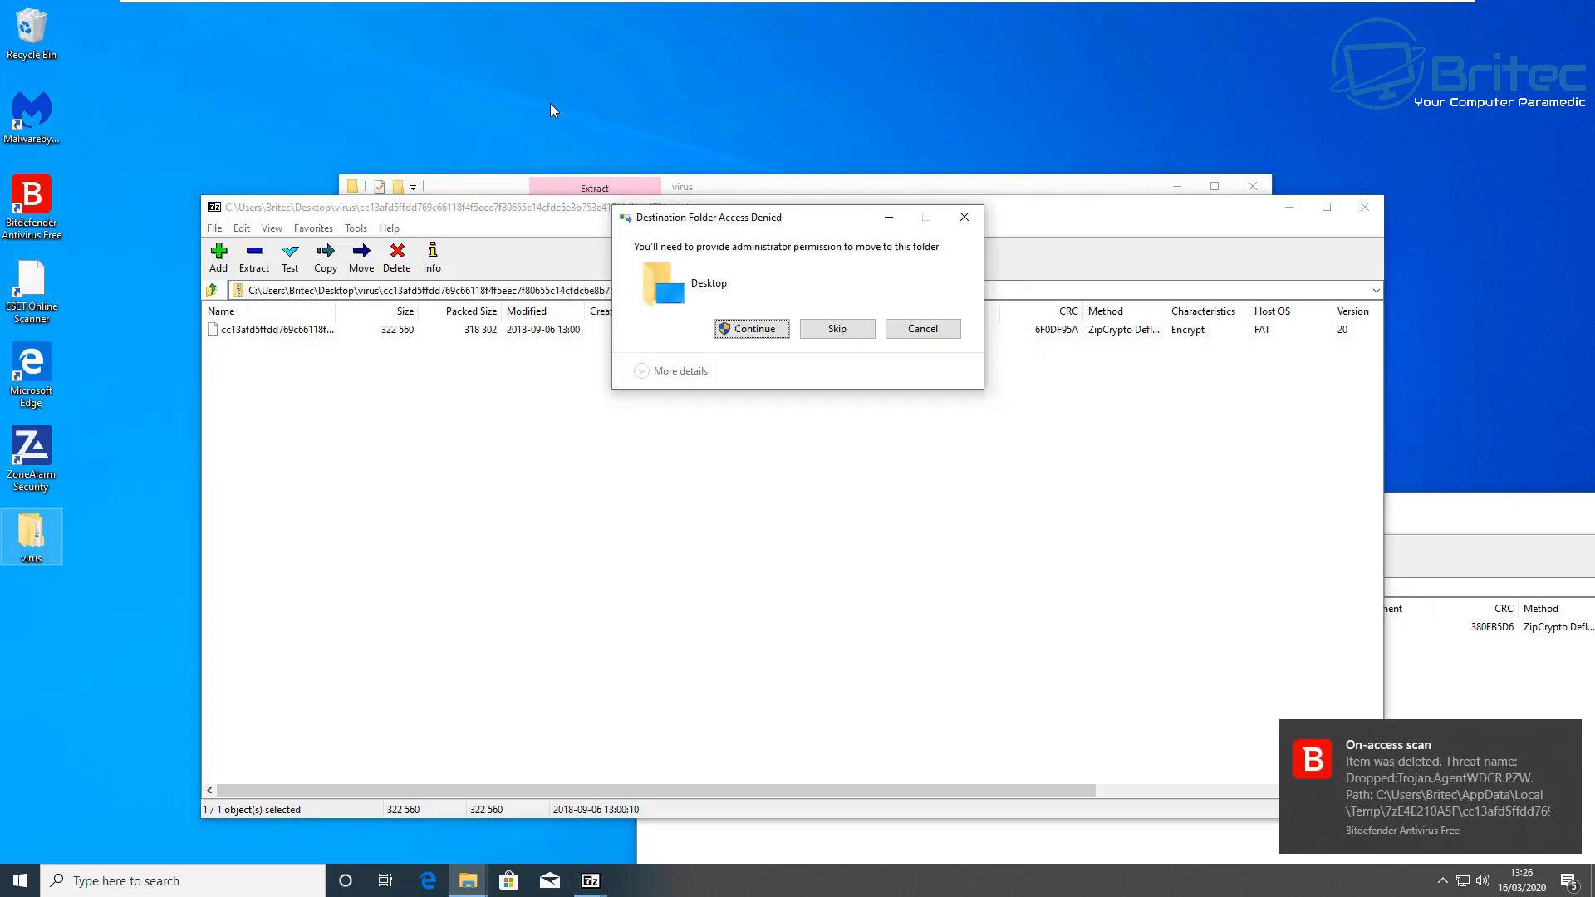
left_click(735, 329)
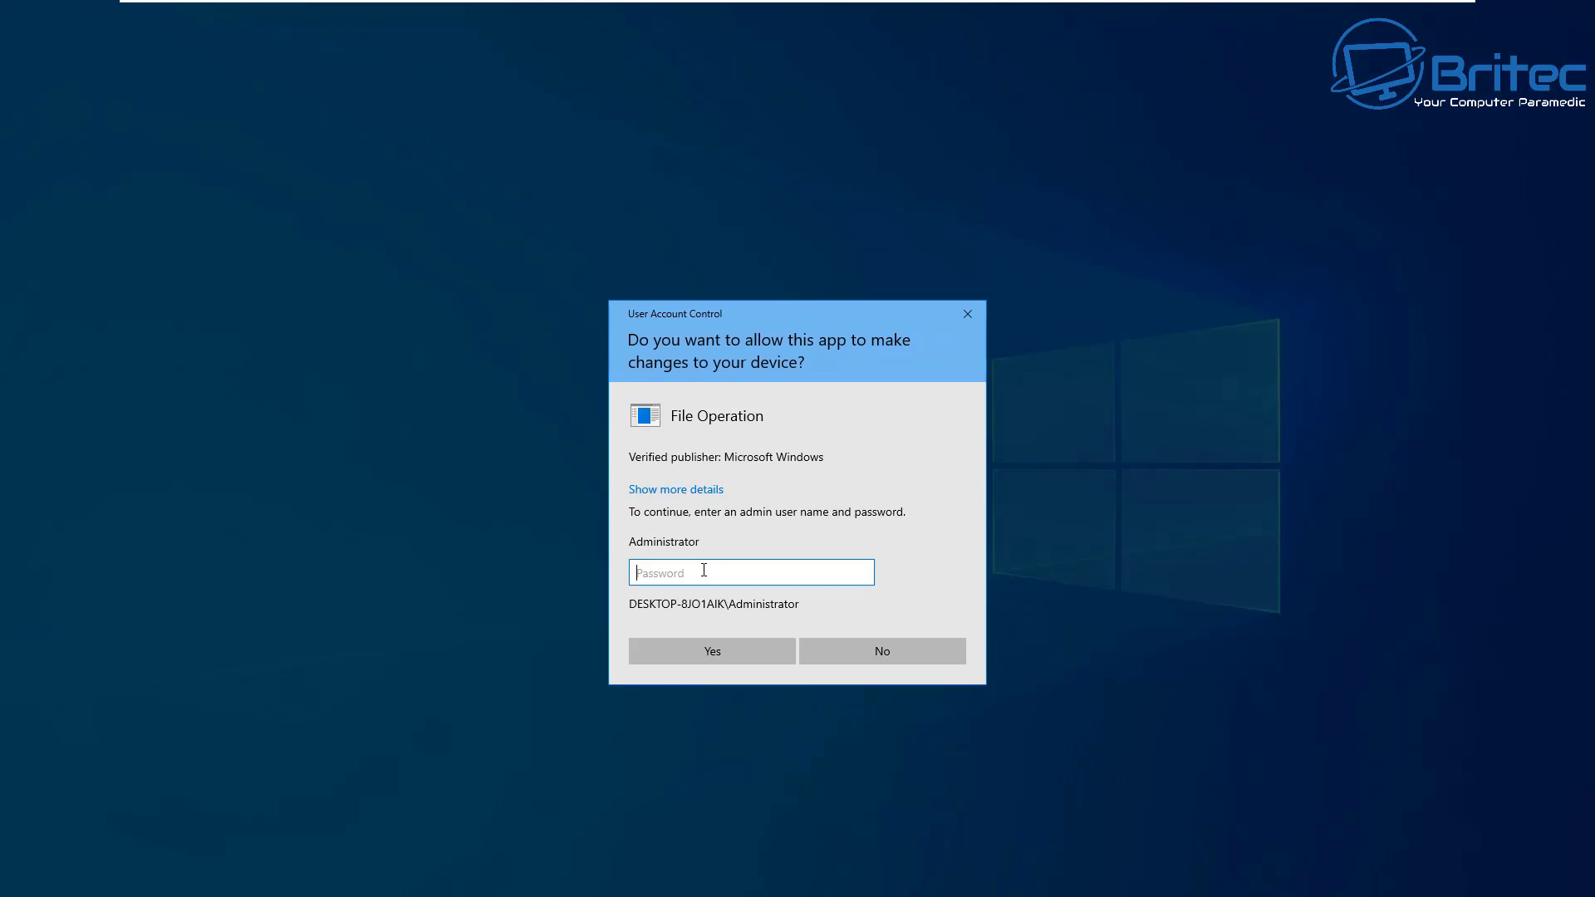
type("••••••")
key("Return")
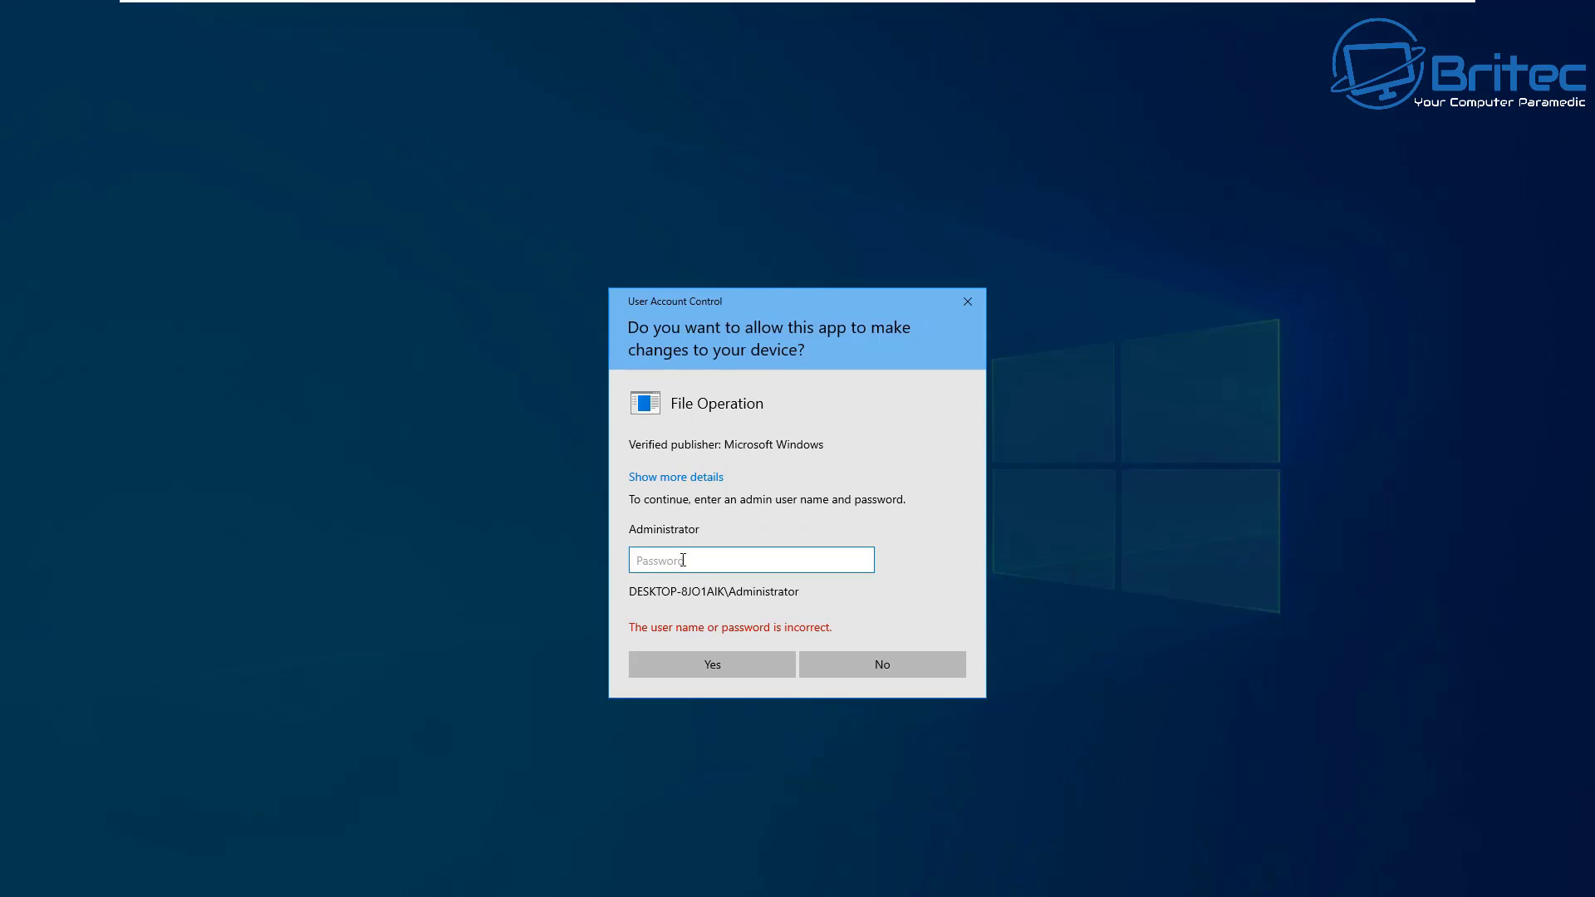
type("••••••••••")
key("Return")
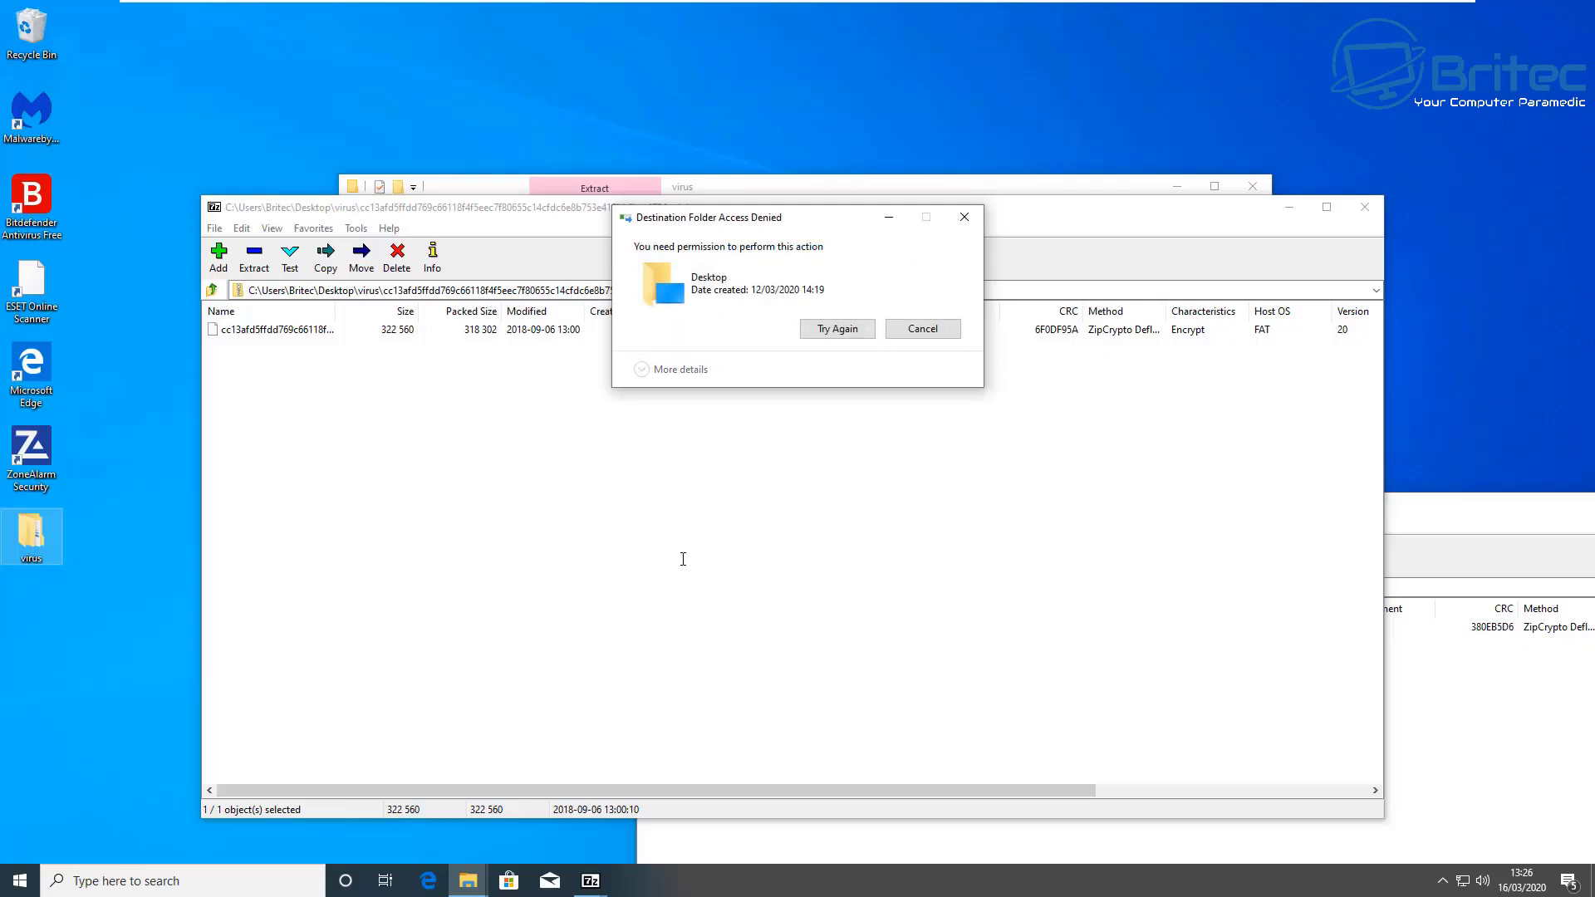
left_click(858, 330)
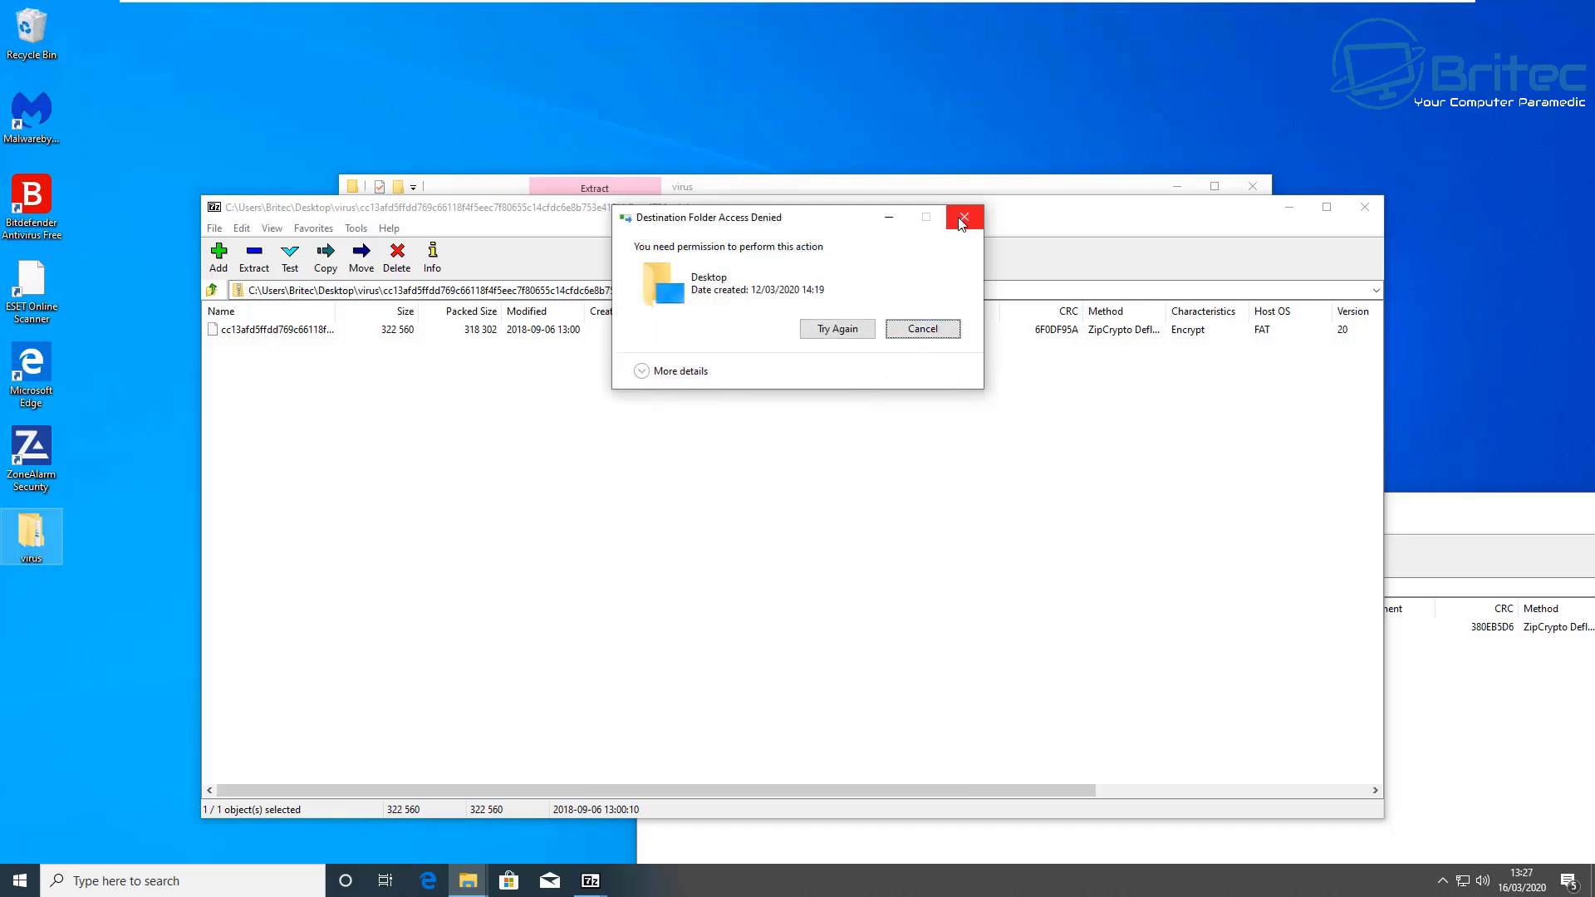
left_click(964, 217)
Step: Close both infected archive windows and the virus folder
left_click(1365, 206)
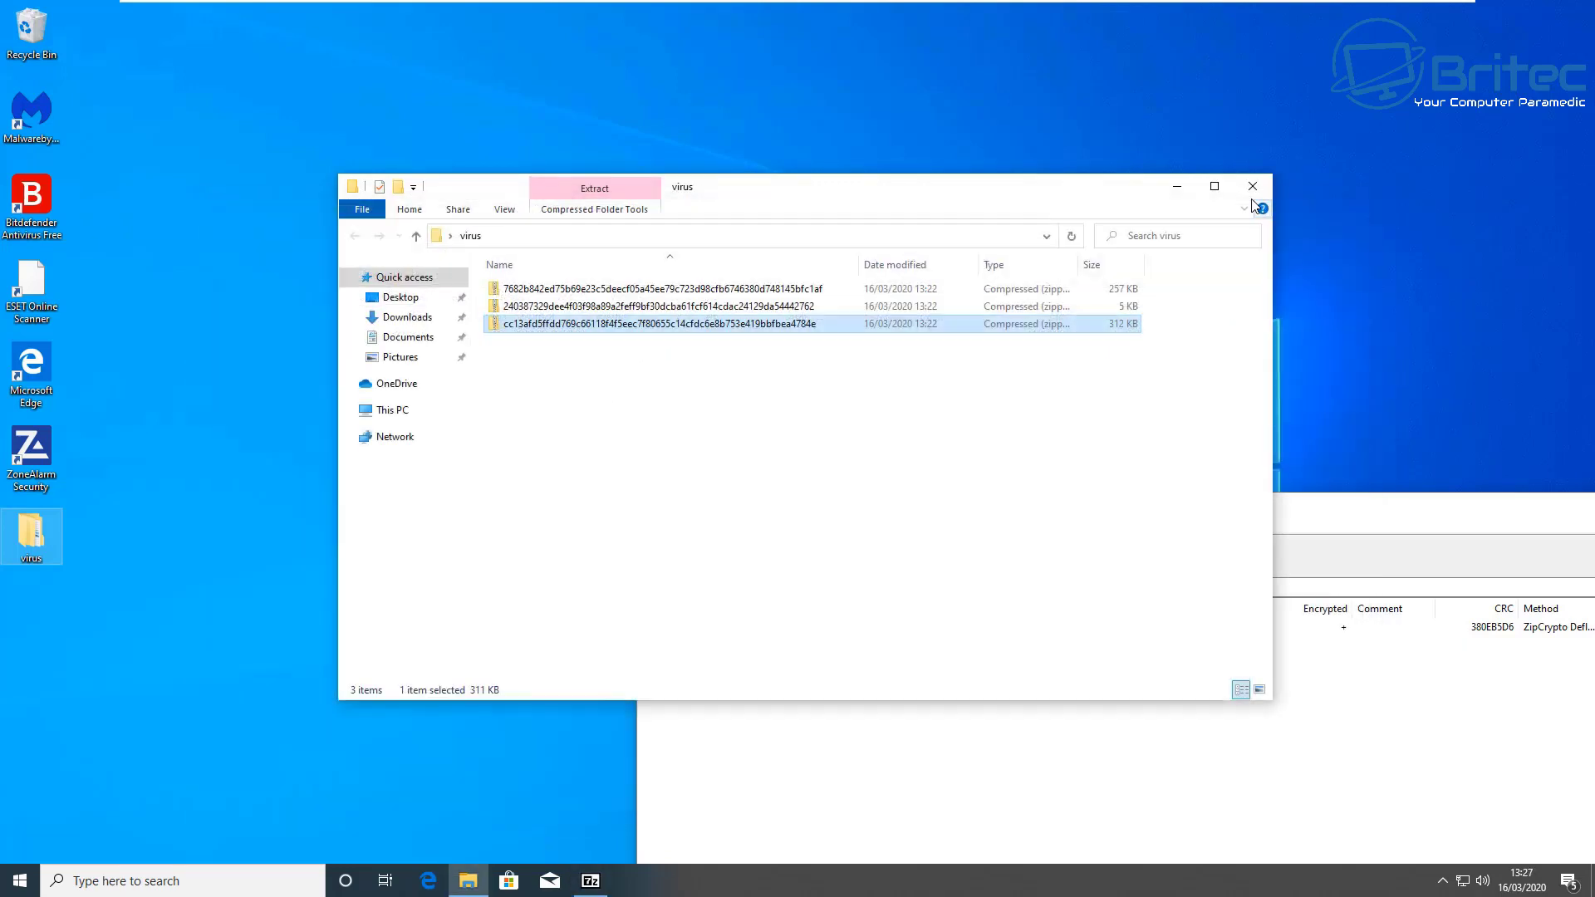
left_click(1253, 184)
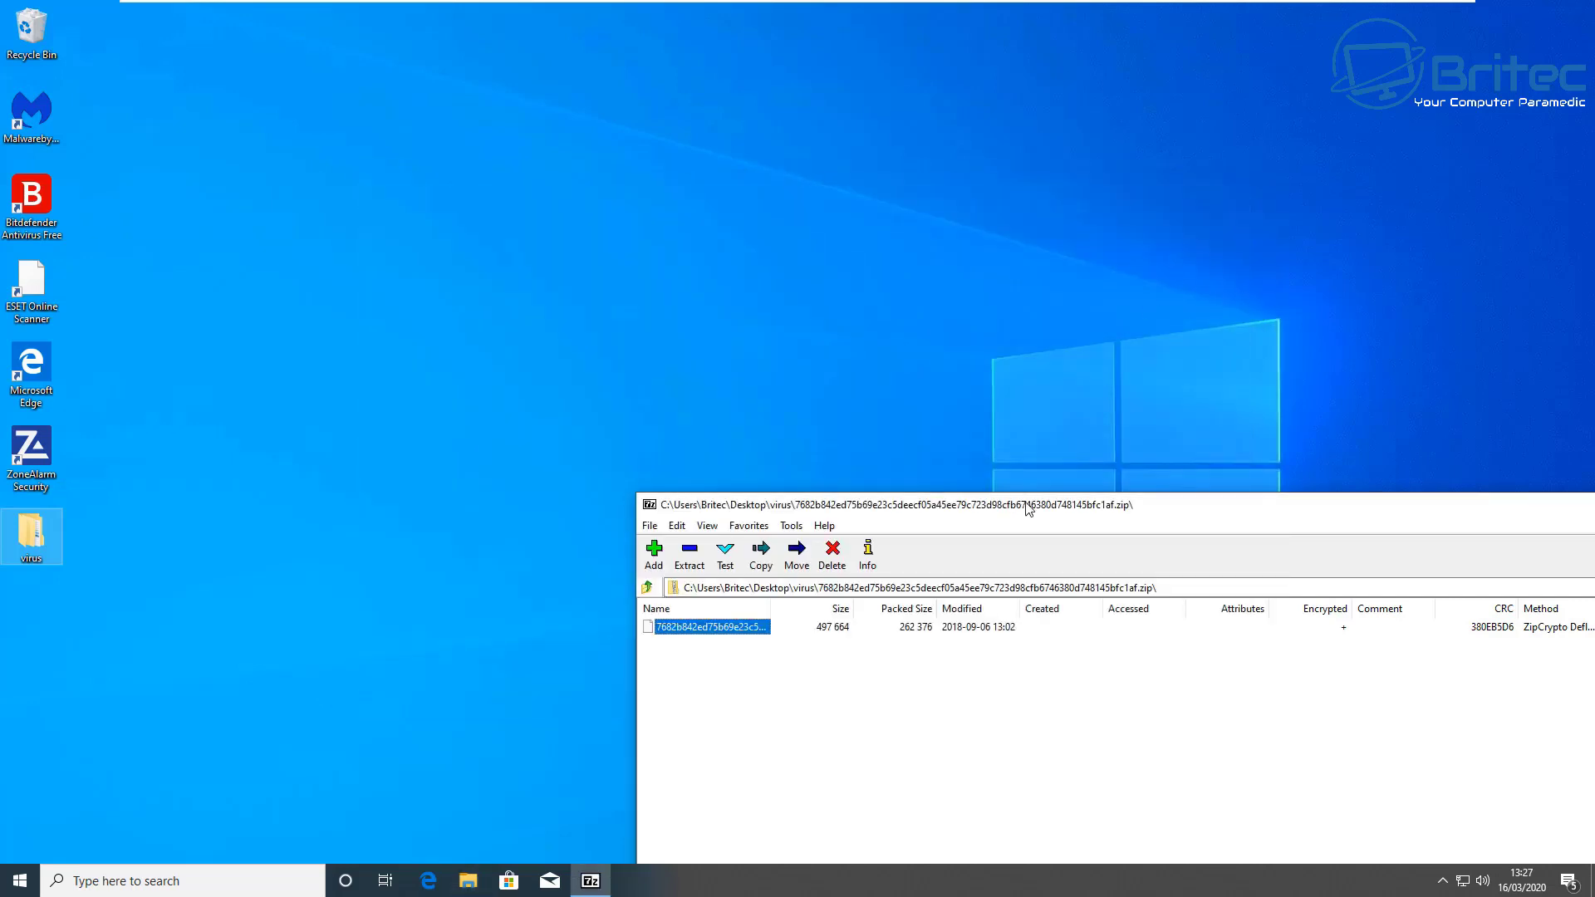
left_click_drag(1029, 508, 680, 115)
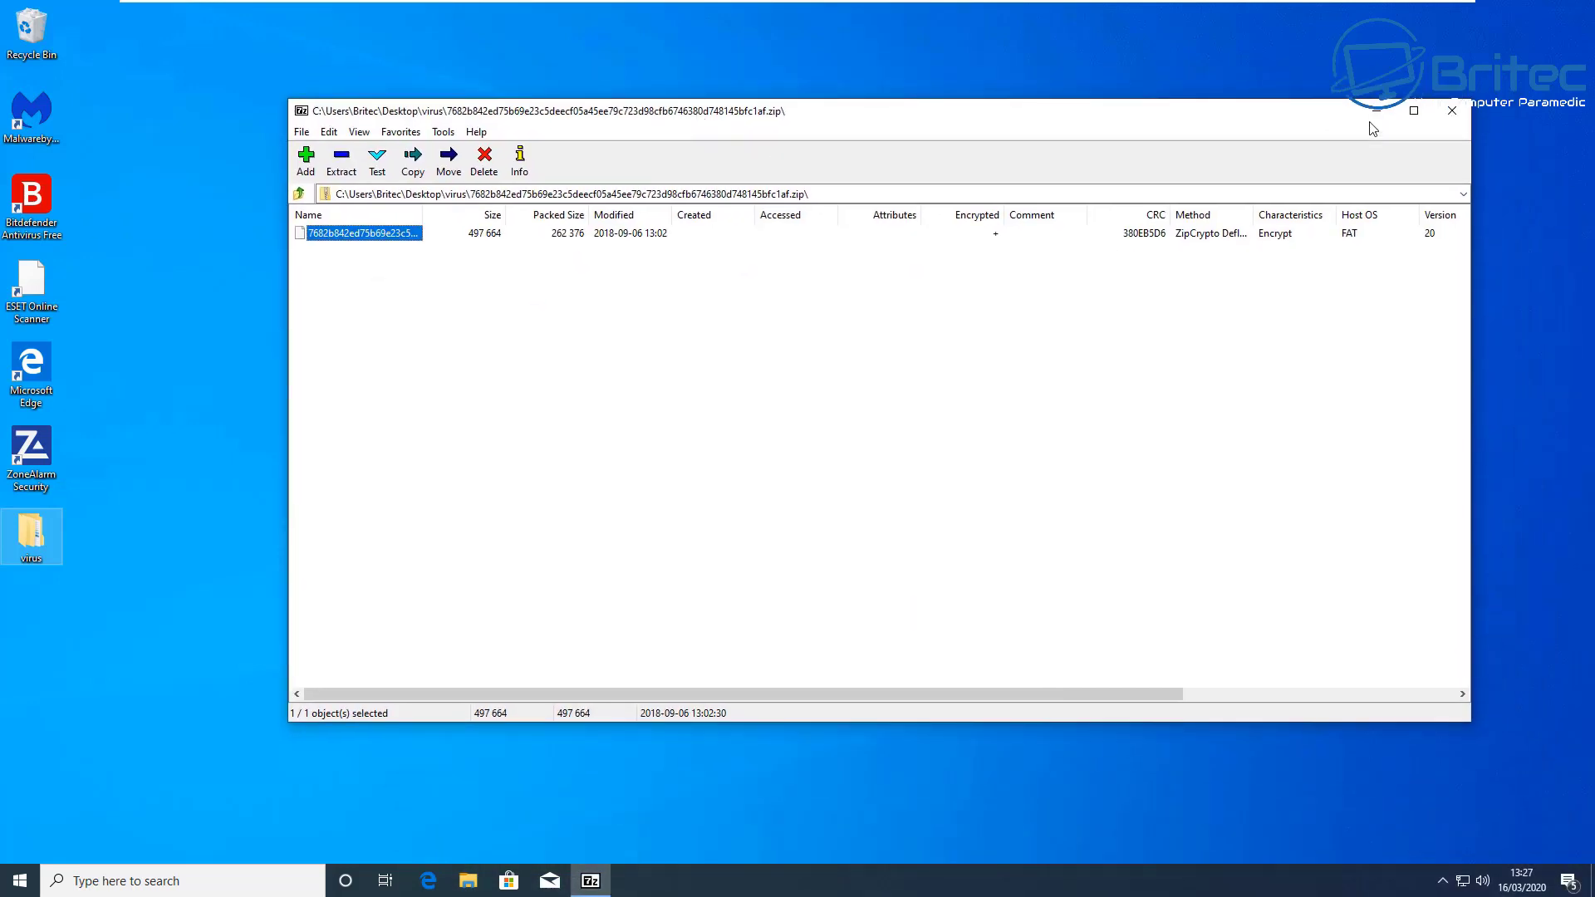
left_click(1450, 111)
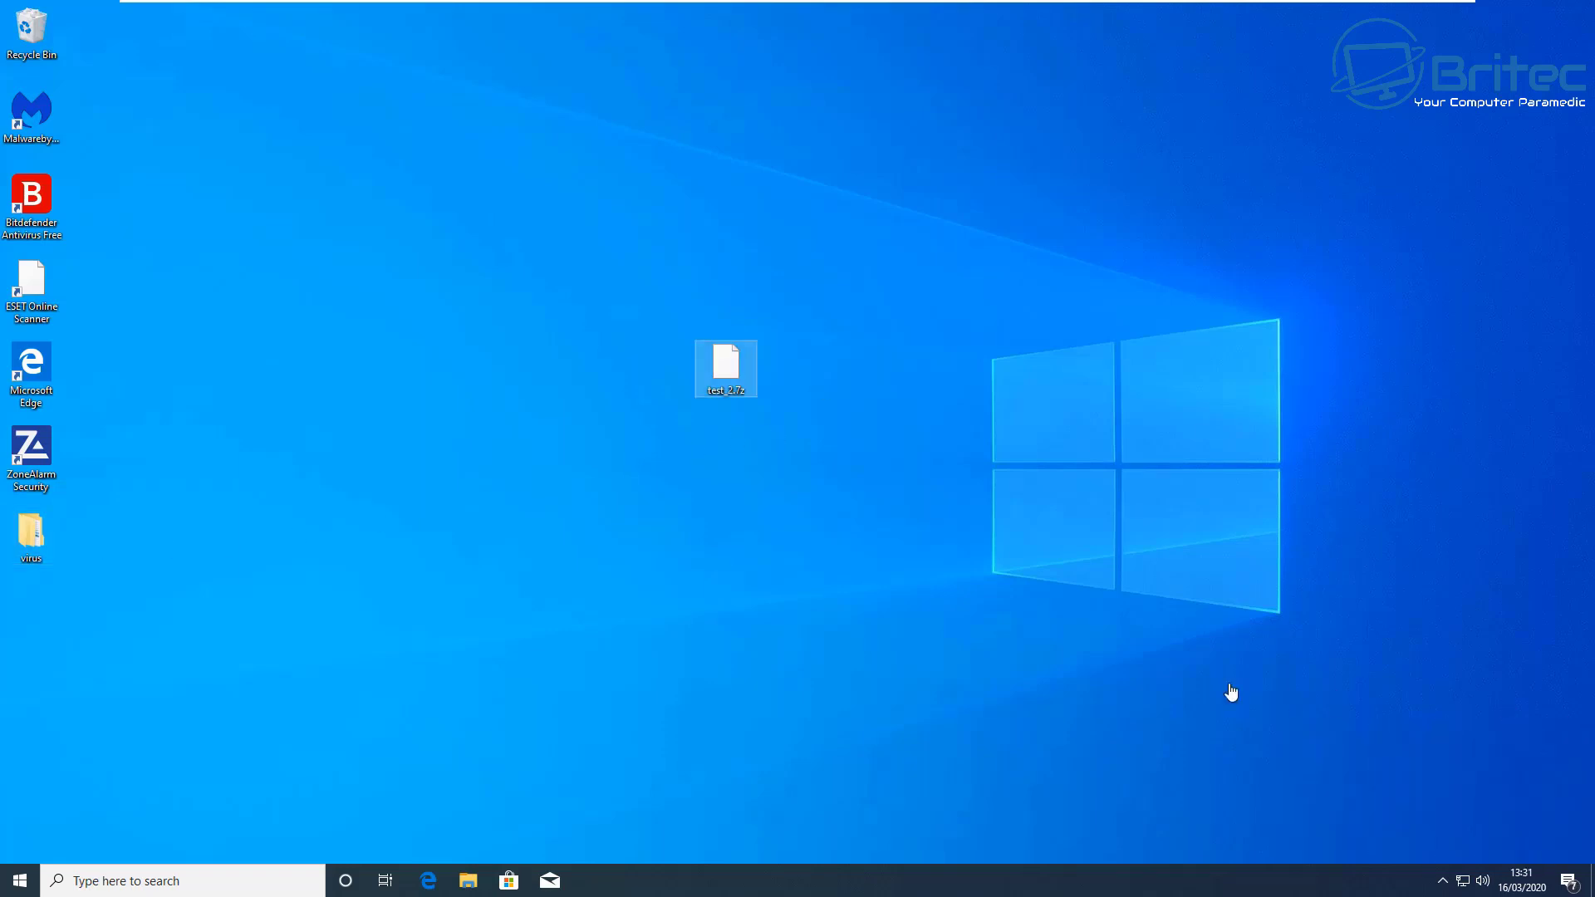
Step: Open test_2.7z in 7-Zip with its password and extract test.7z onto the desktop
right_click(730, 365)
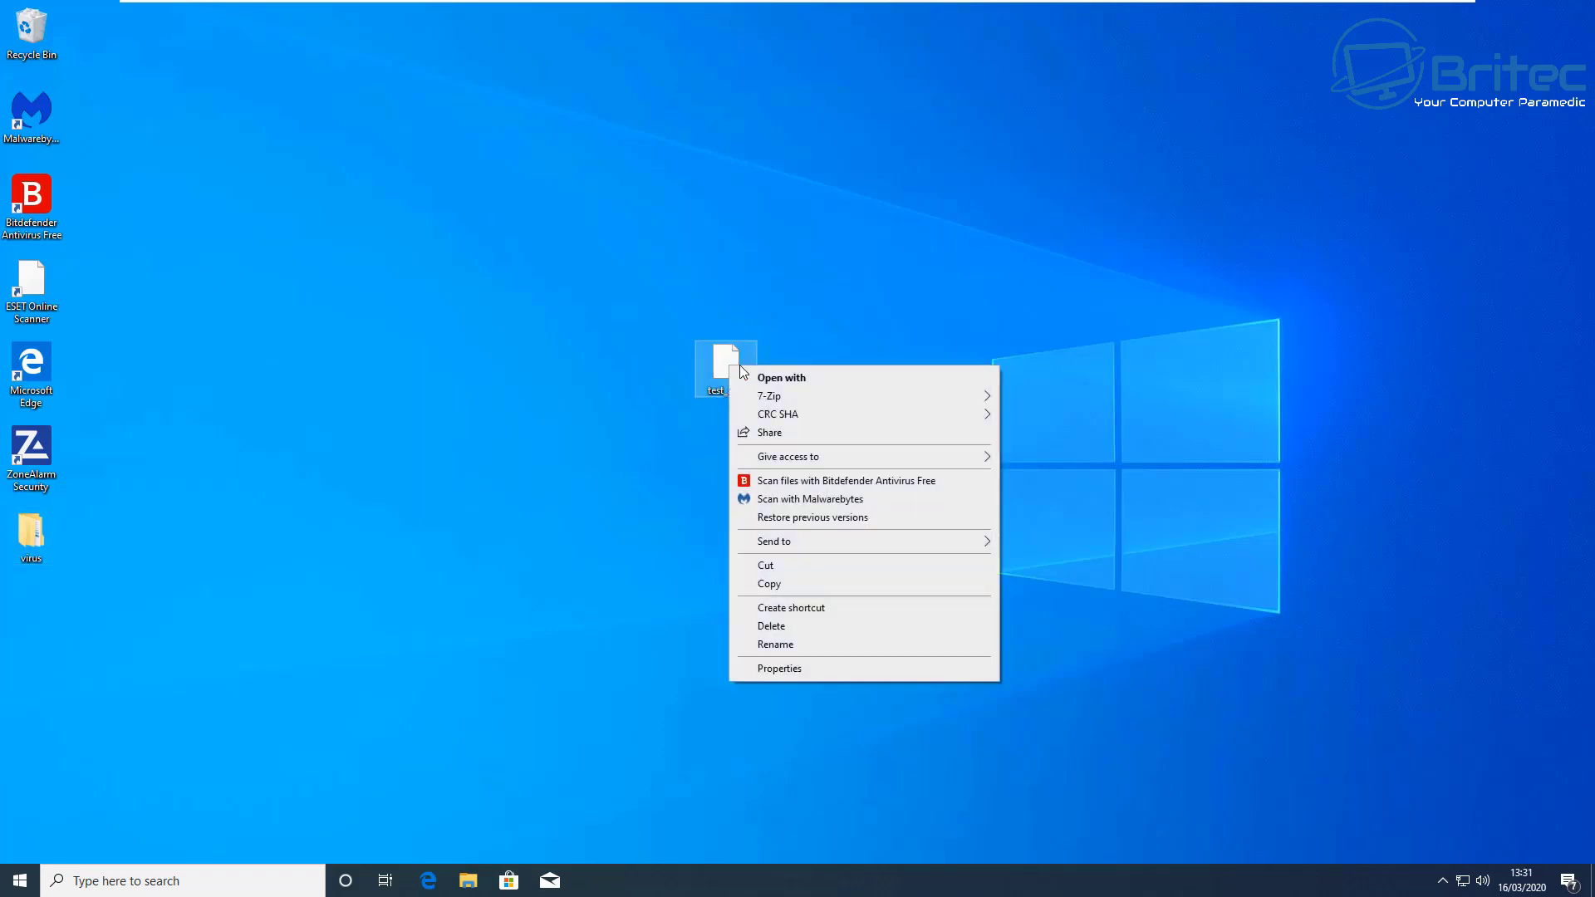
mouse_move(826, 397)
left_click(1050, 398)
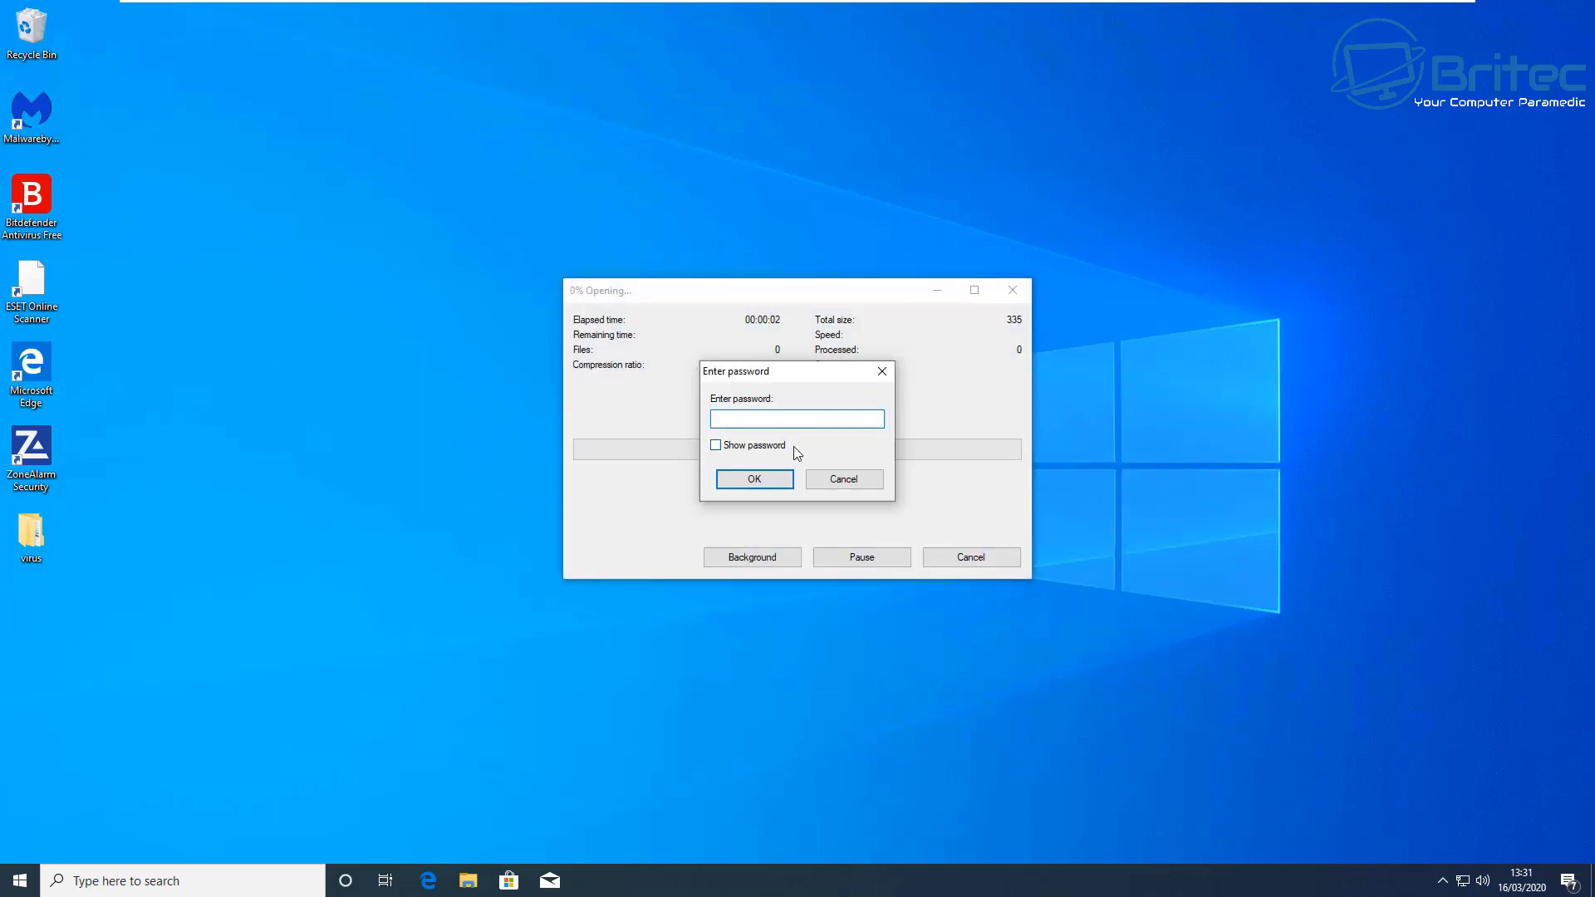
type("password")
left_click(754, 479)
left_click_drag(317, 240, 816, 344)
Step: Close 7-Zip and delete test.7z and test_2.7z from the desktop
left_click(1452, 110)
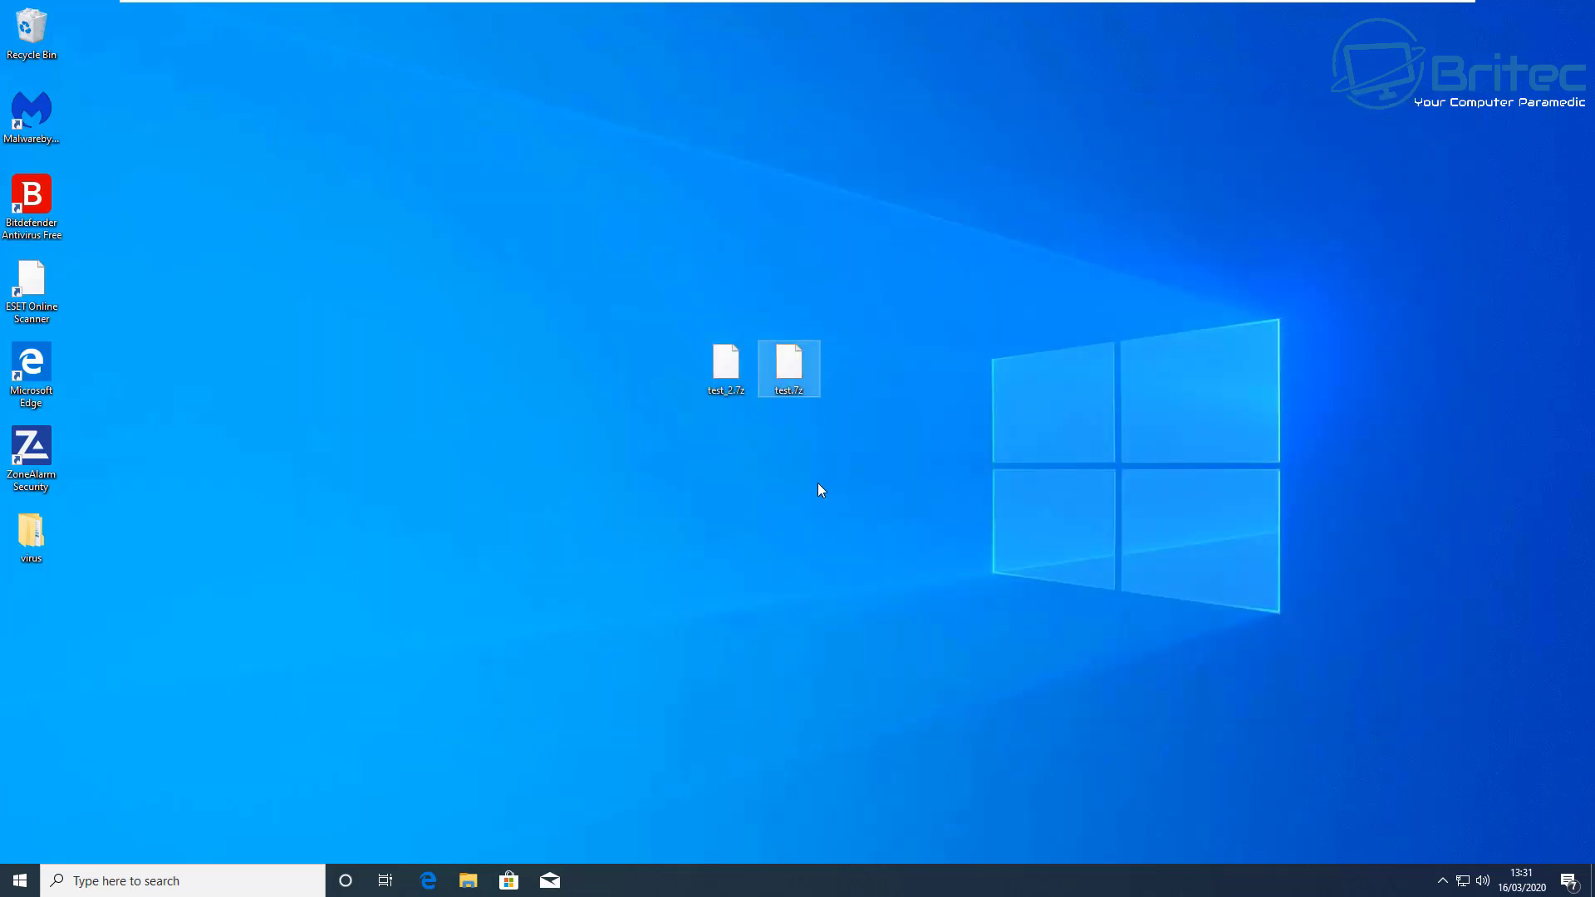
left_click_drag(902, 449, 683, 322)
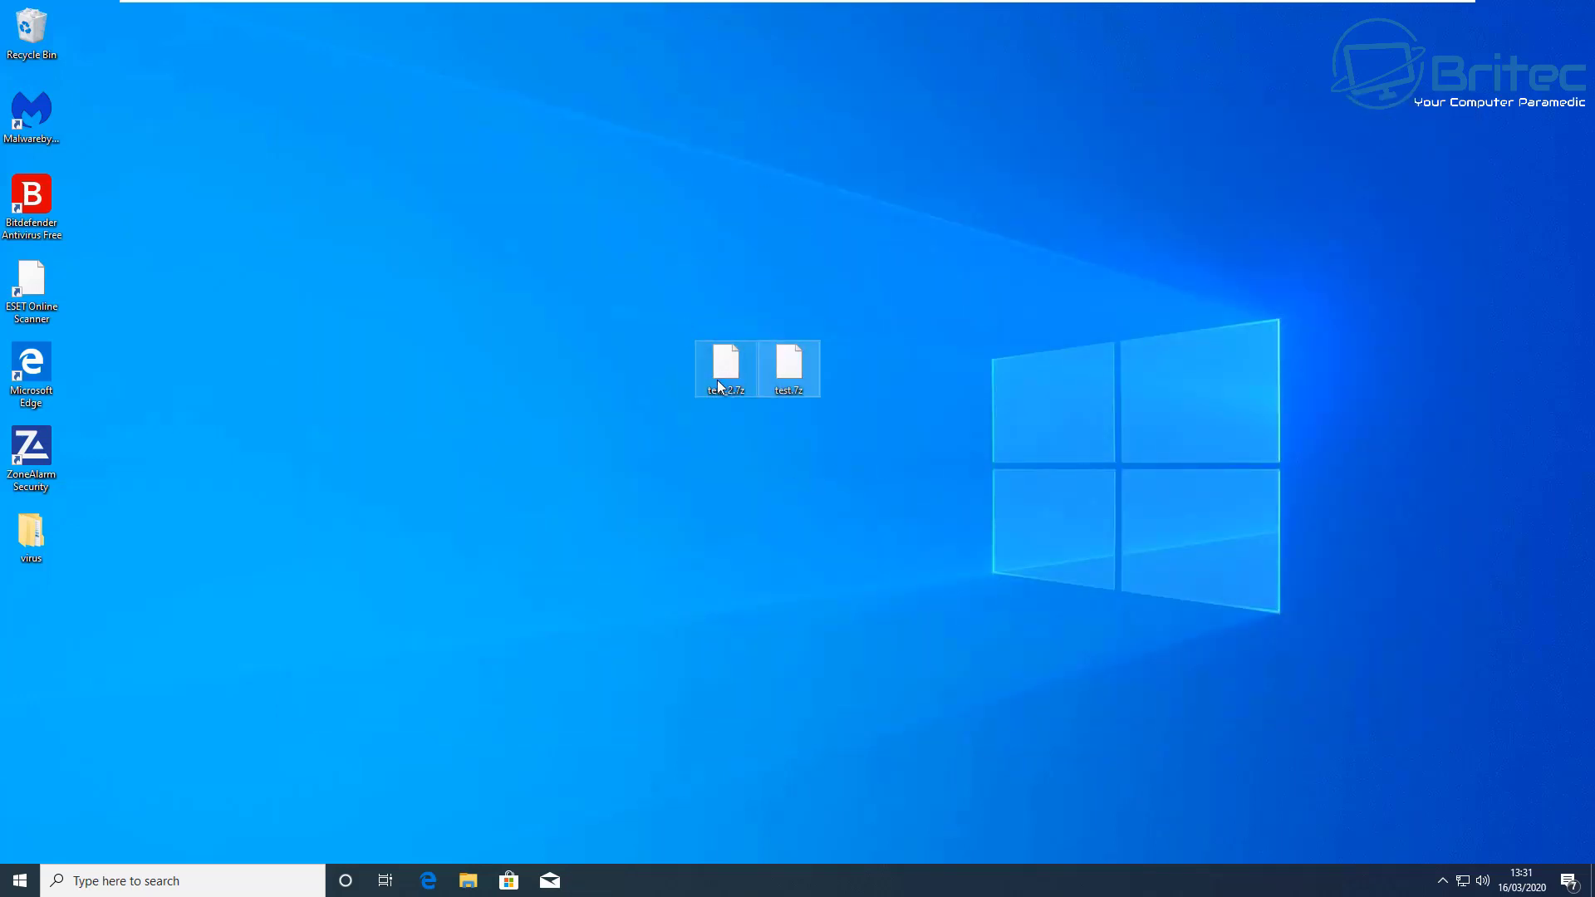
key("Delete")
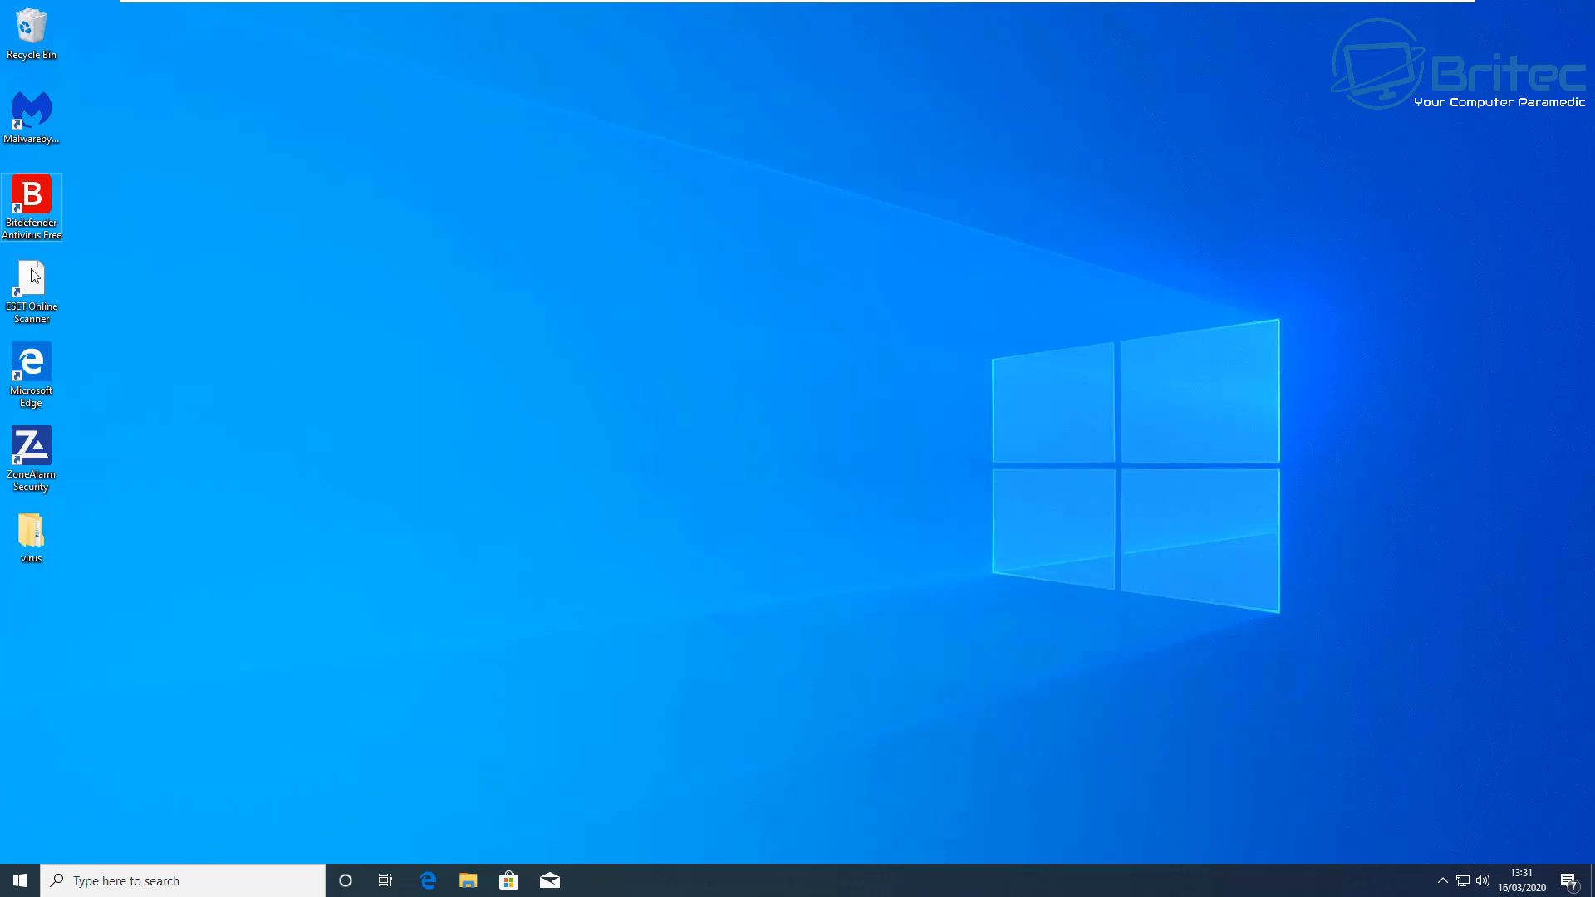
double_click(43, 453)
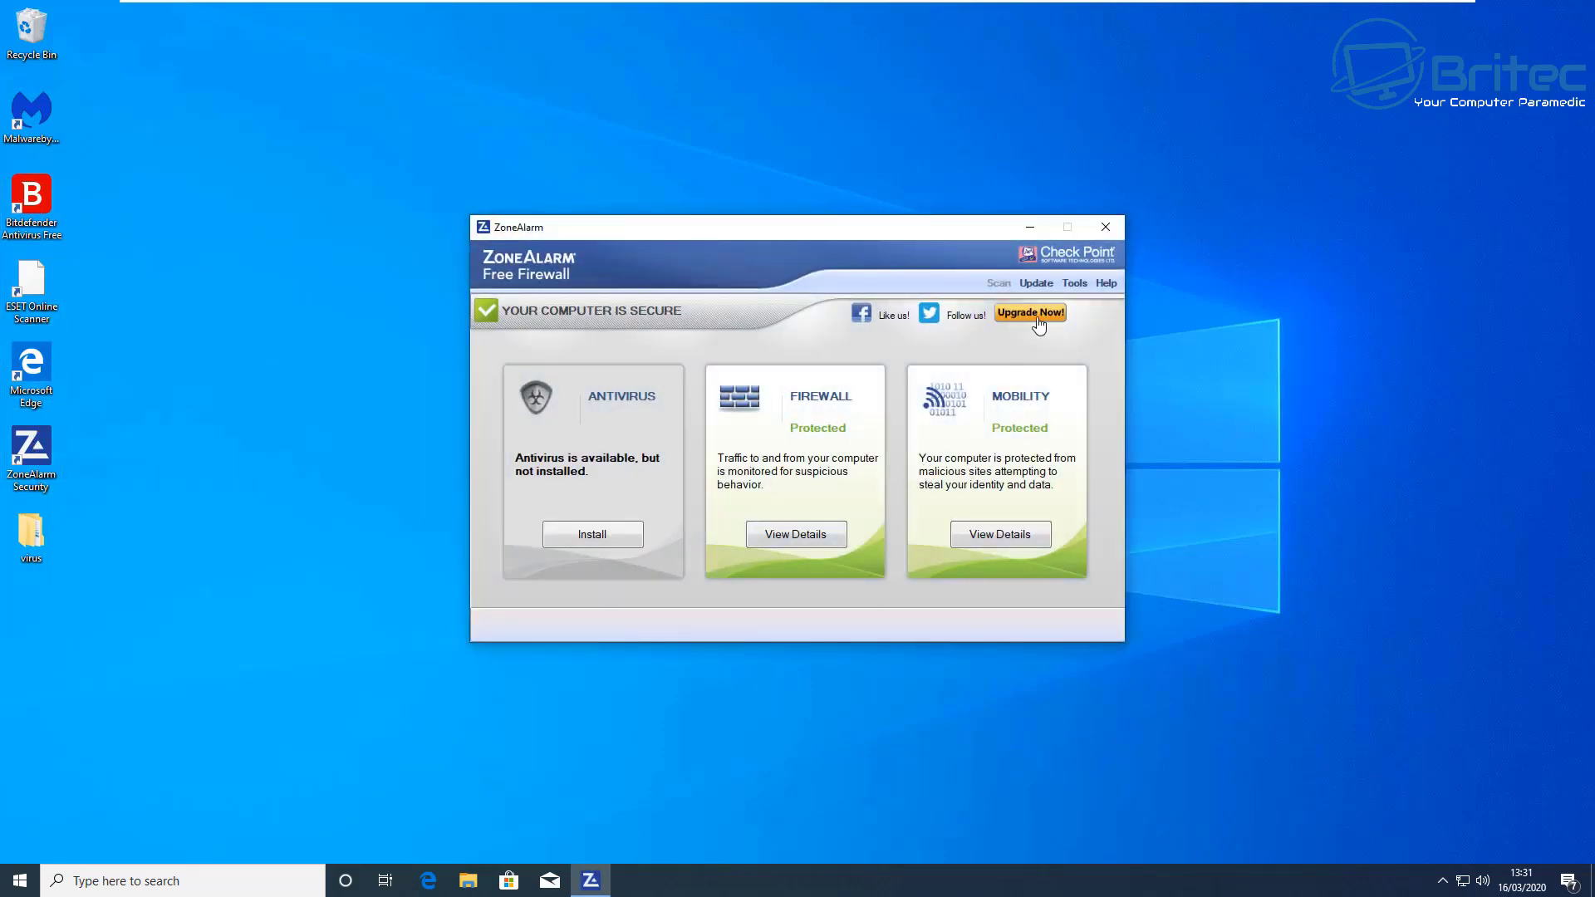
left_click(1104, 227)
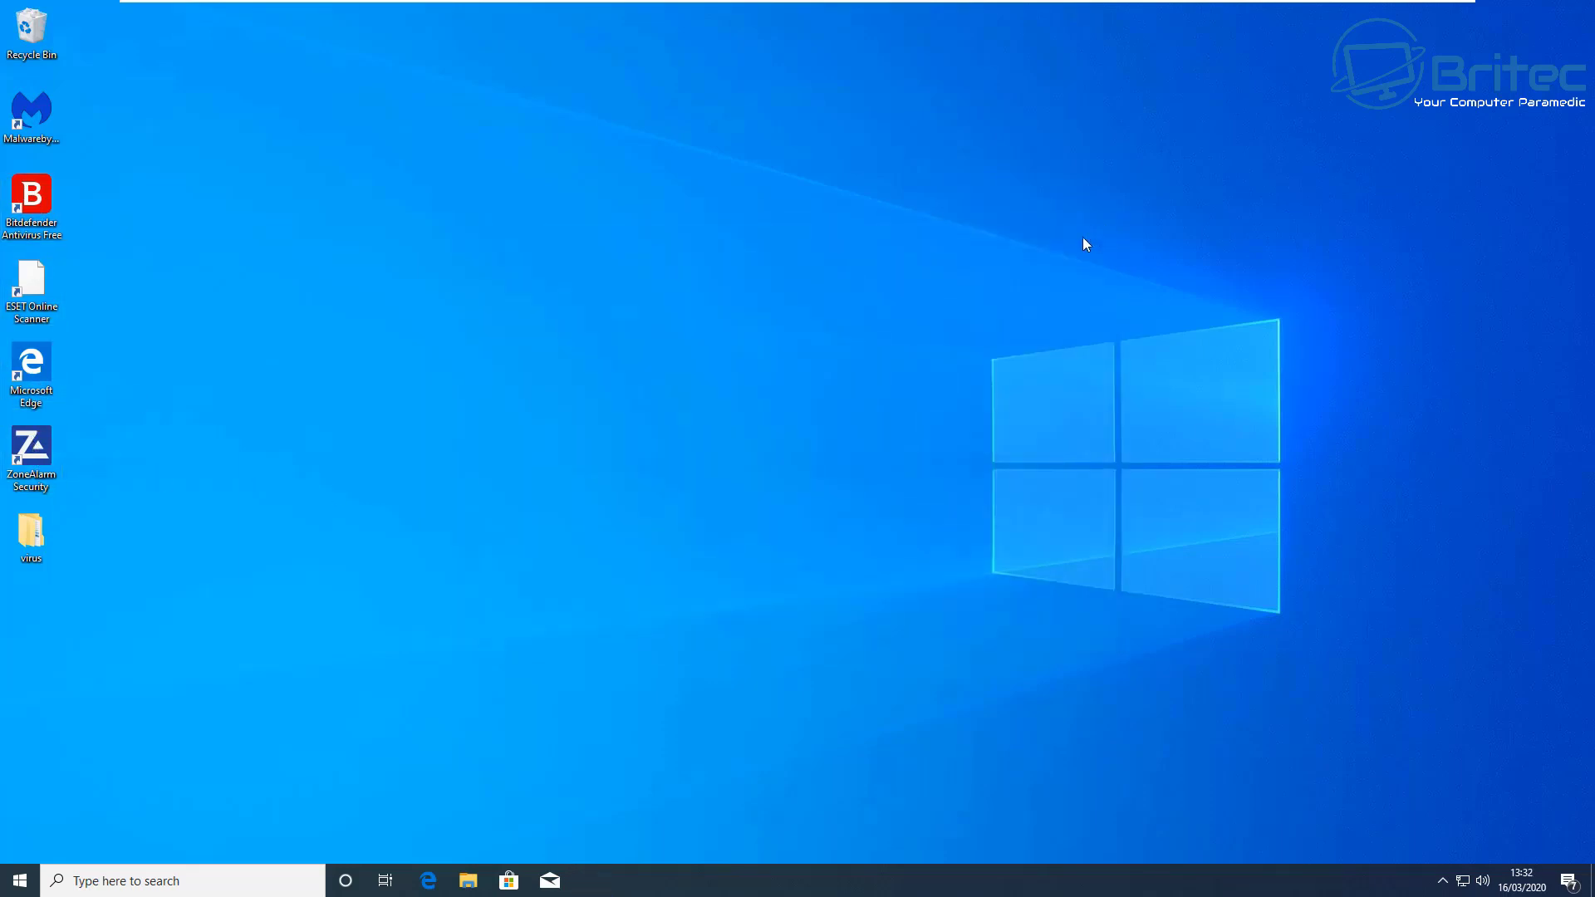
left_click(1437, 880)
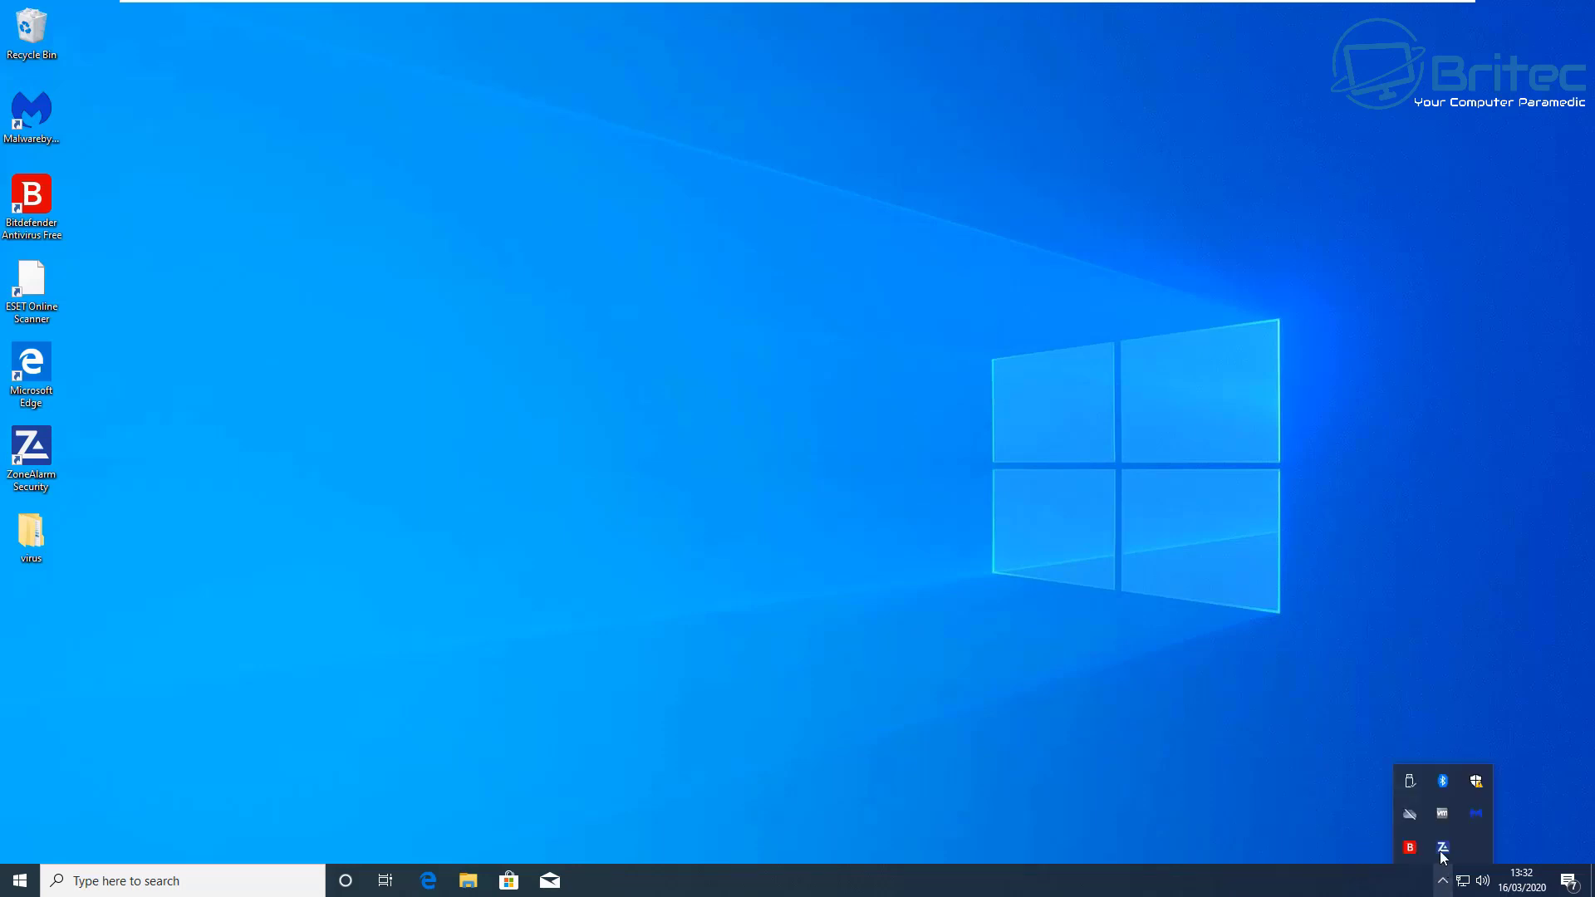
left_click(1310, 739)
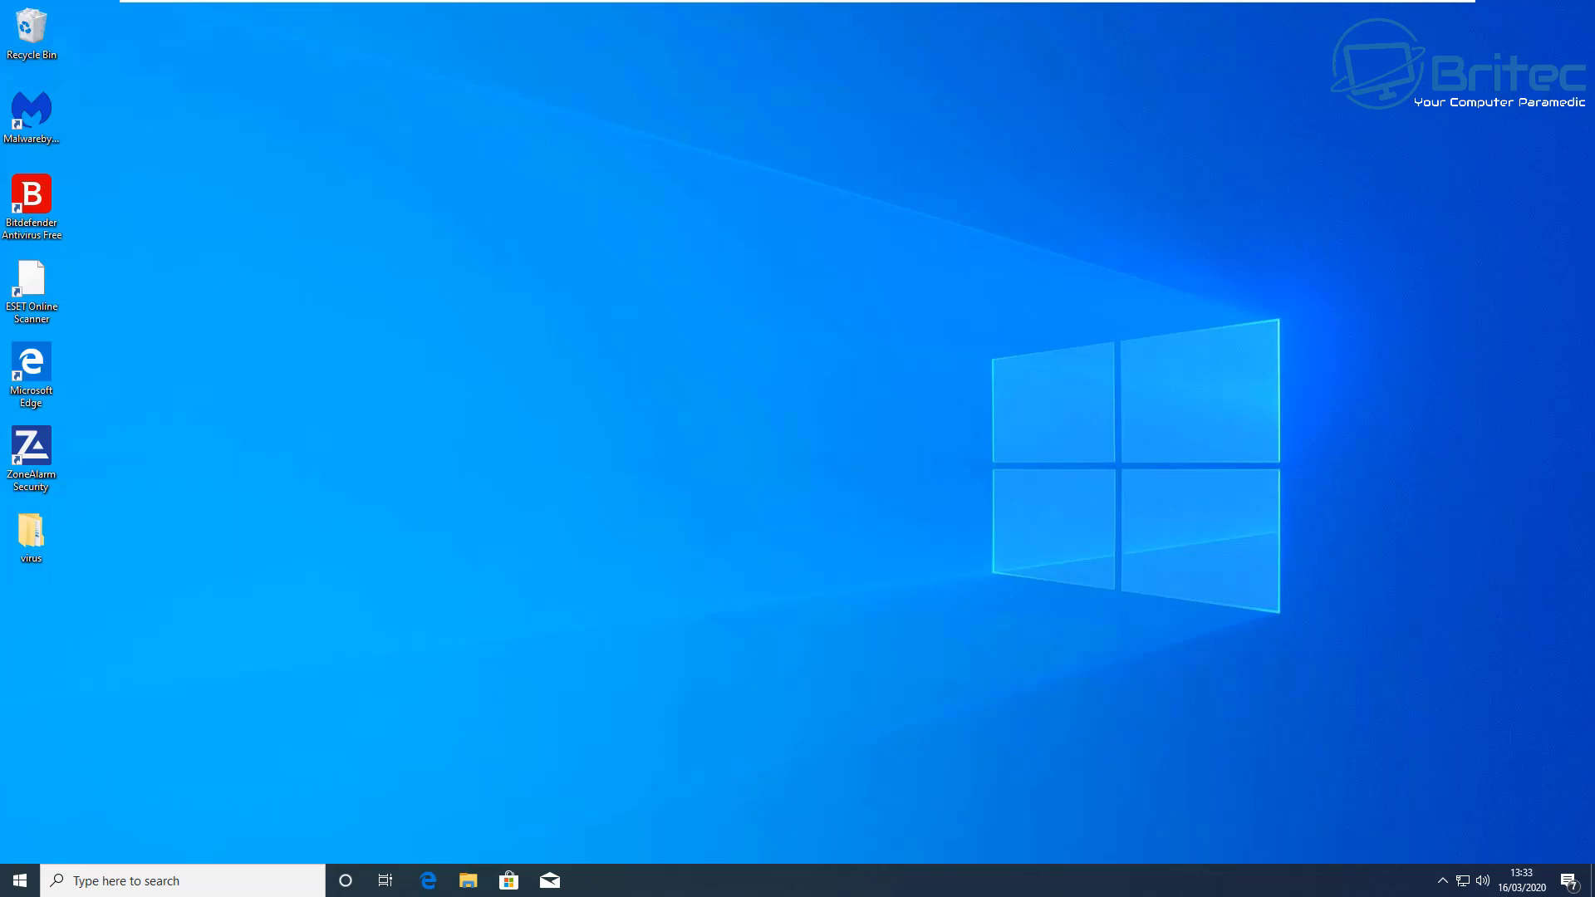
left_click(138, 881)
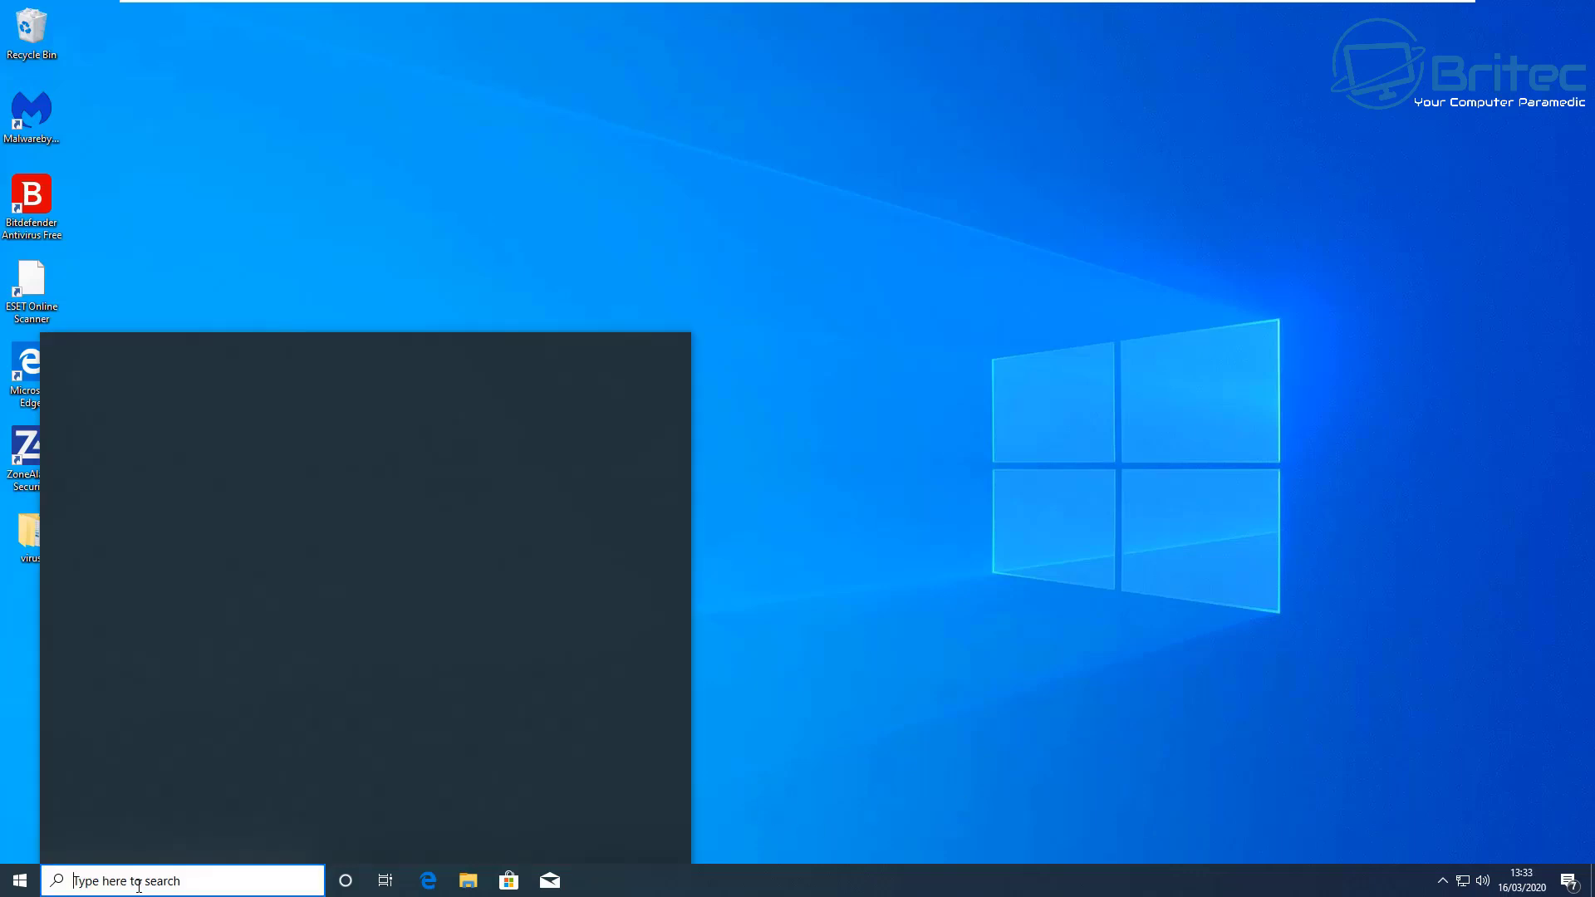
type("uac")
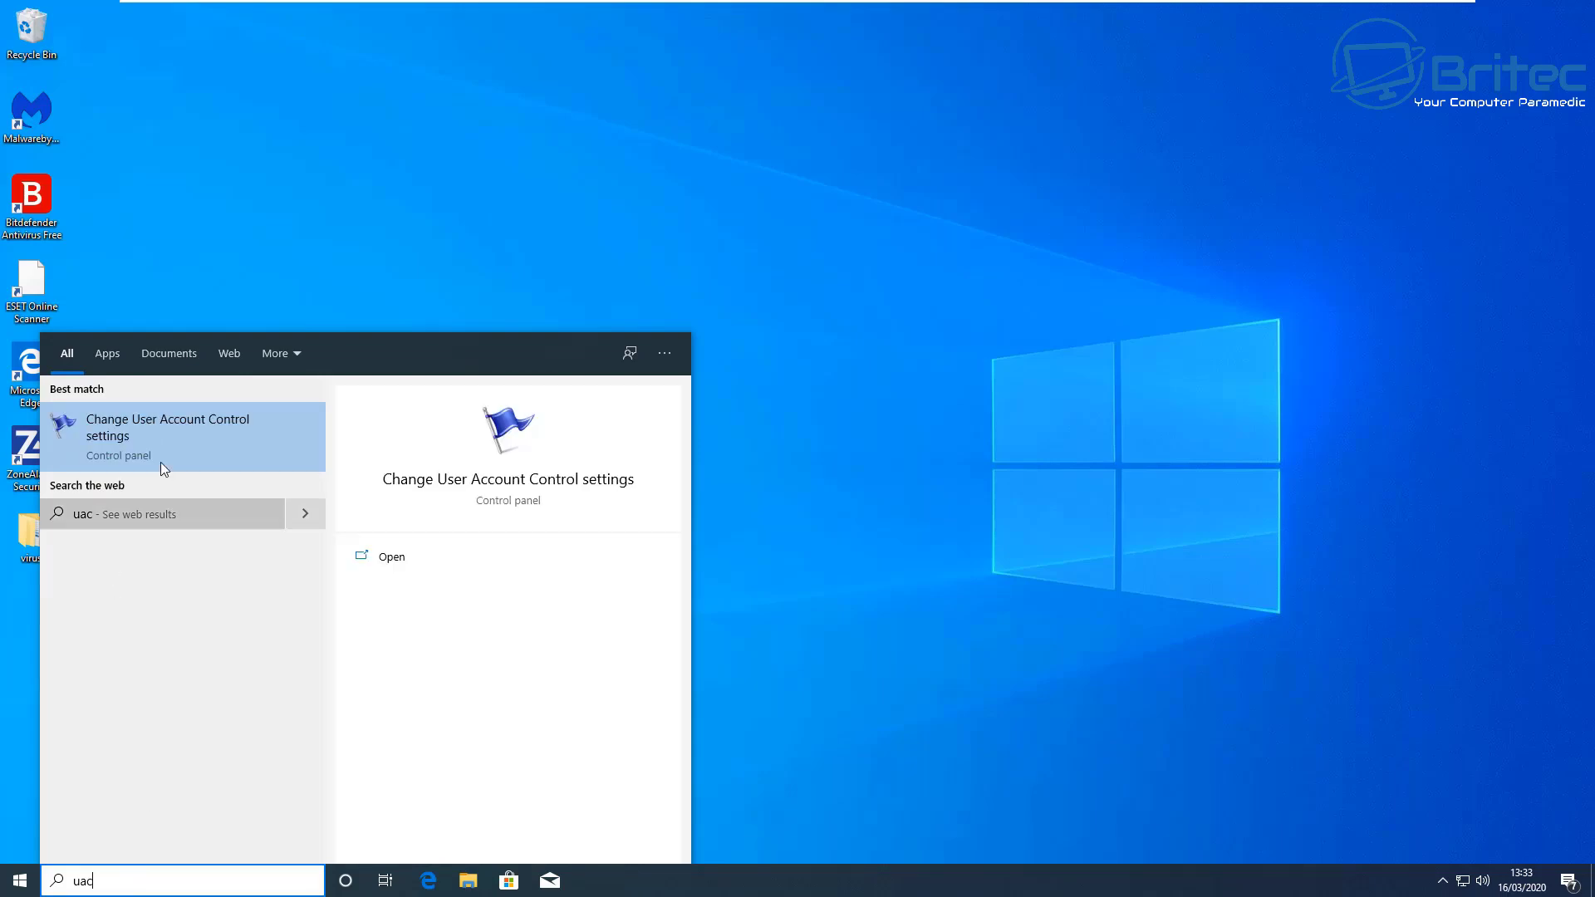
left_click(176, 427)
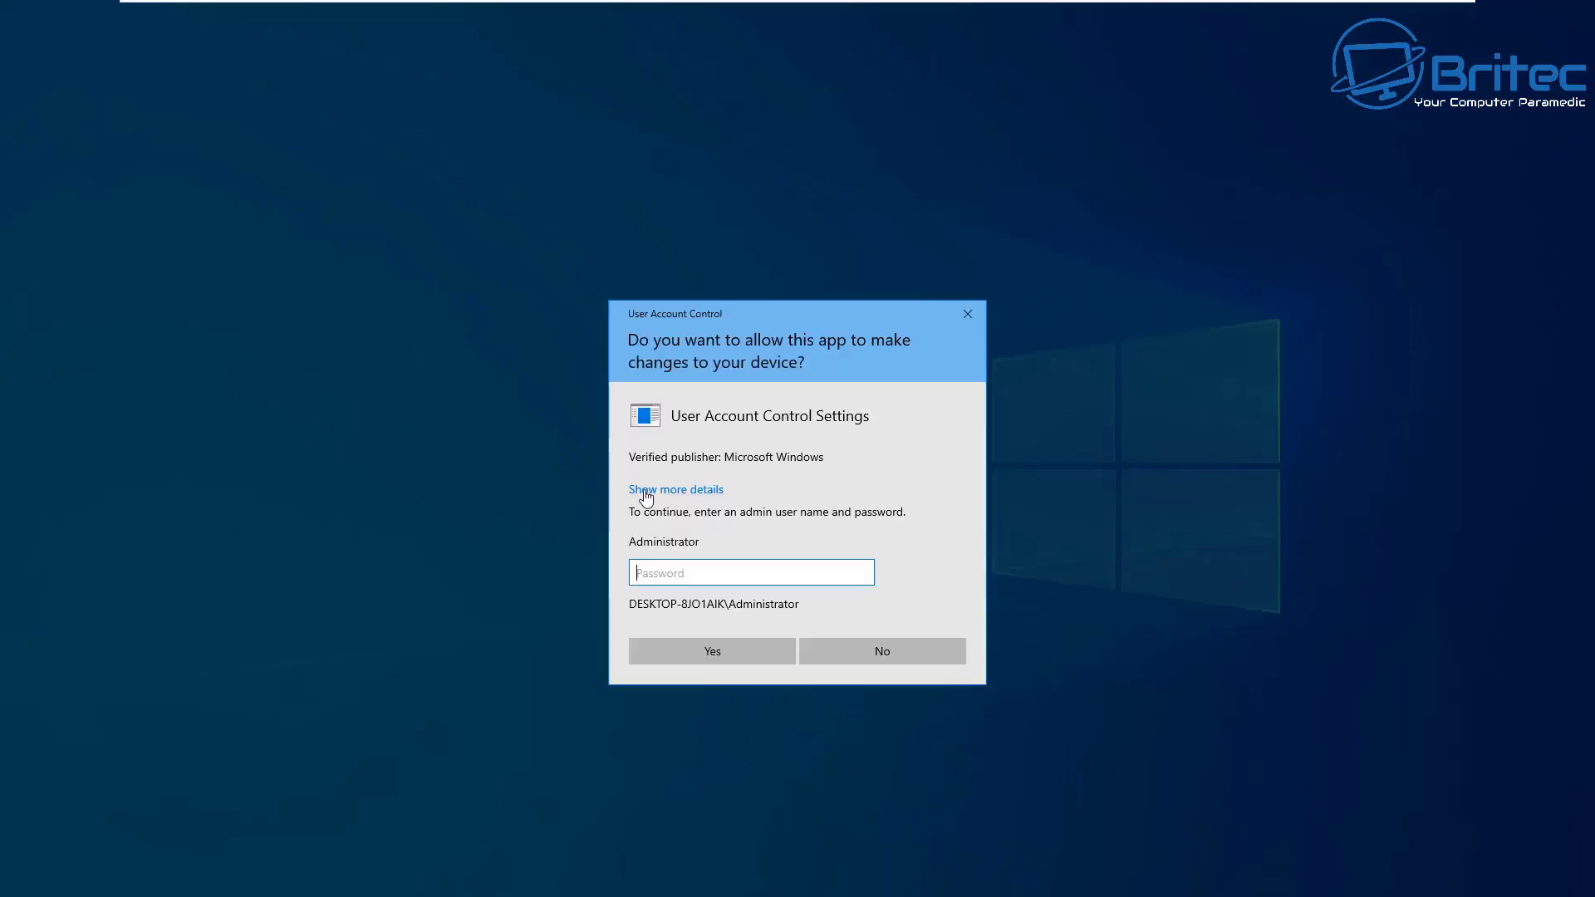
type("***********")
key("Return")
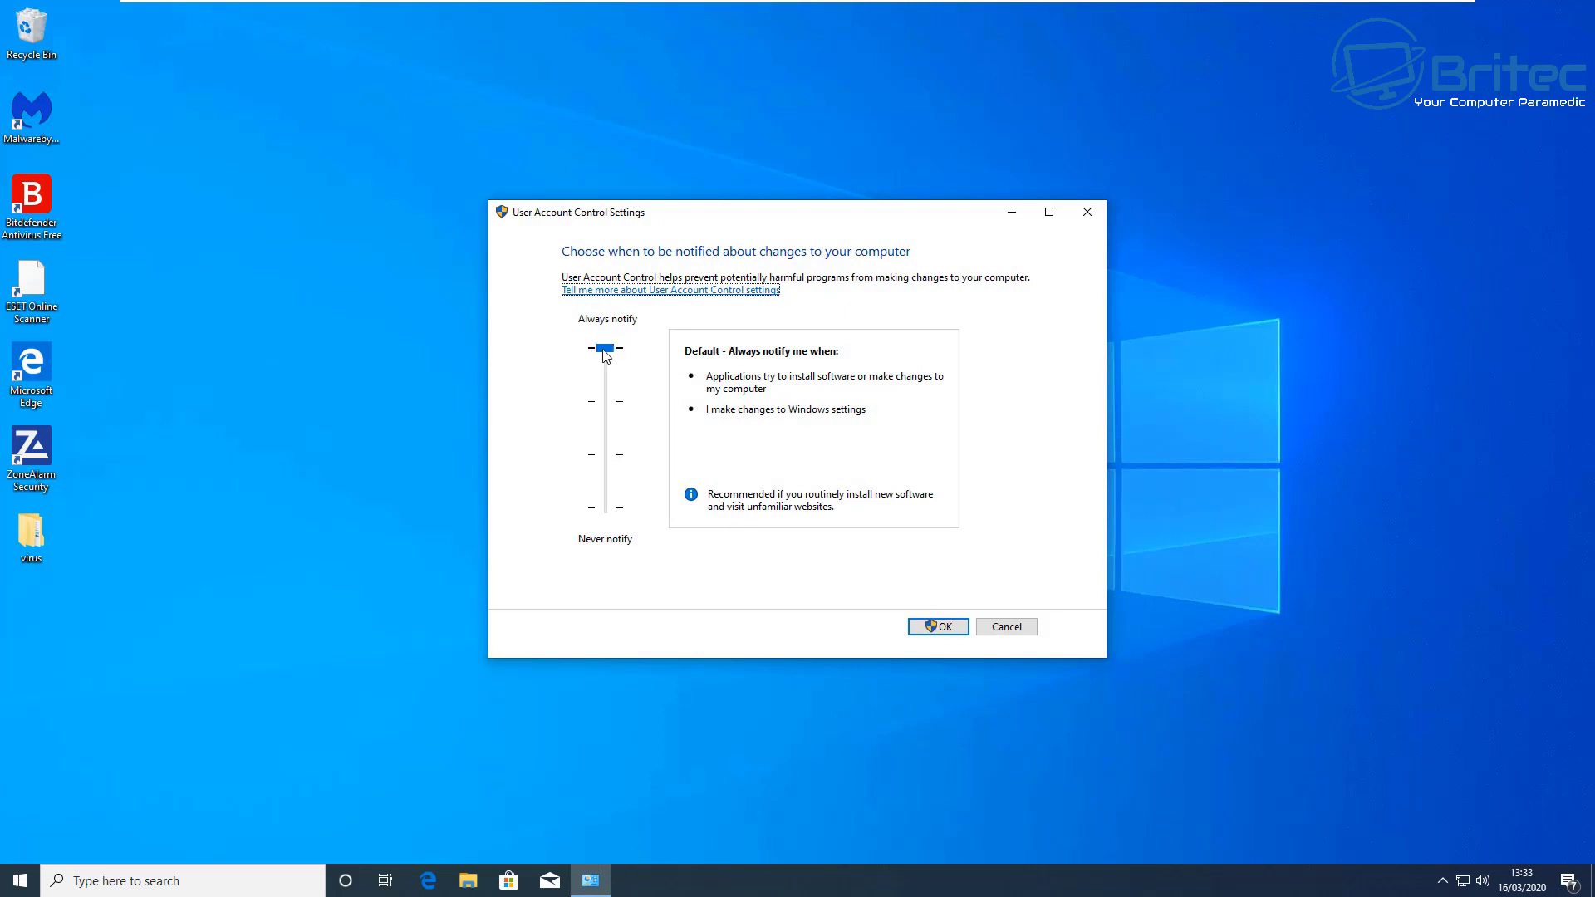
left_click_drag(610, 358, 604, 356)
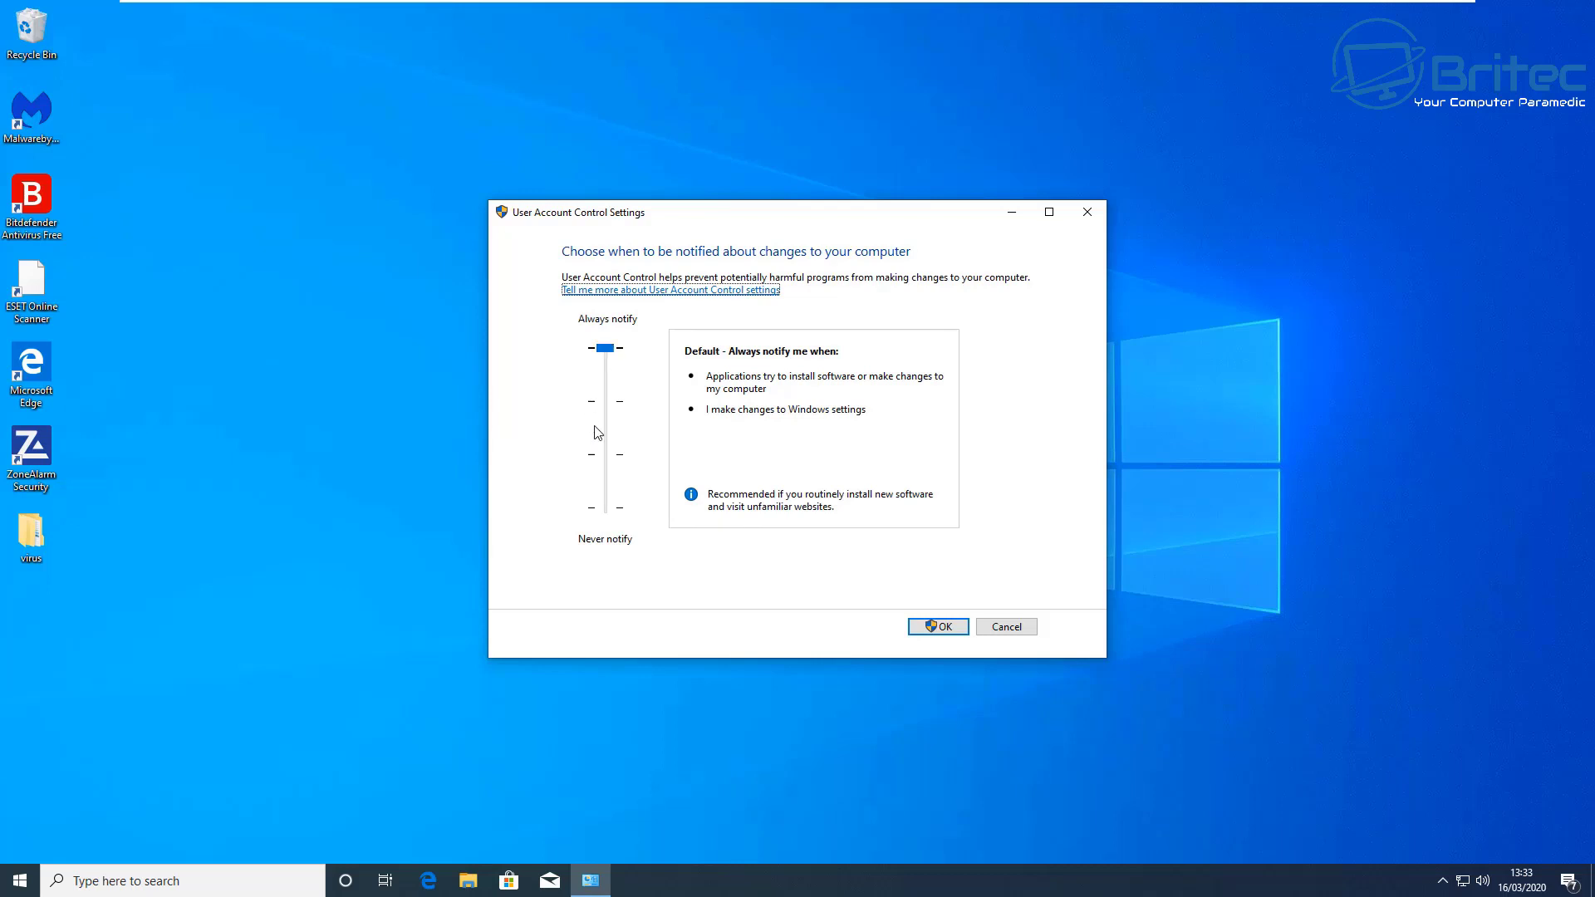
left_click(1015, 629)
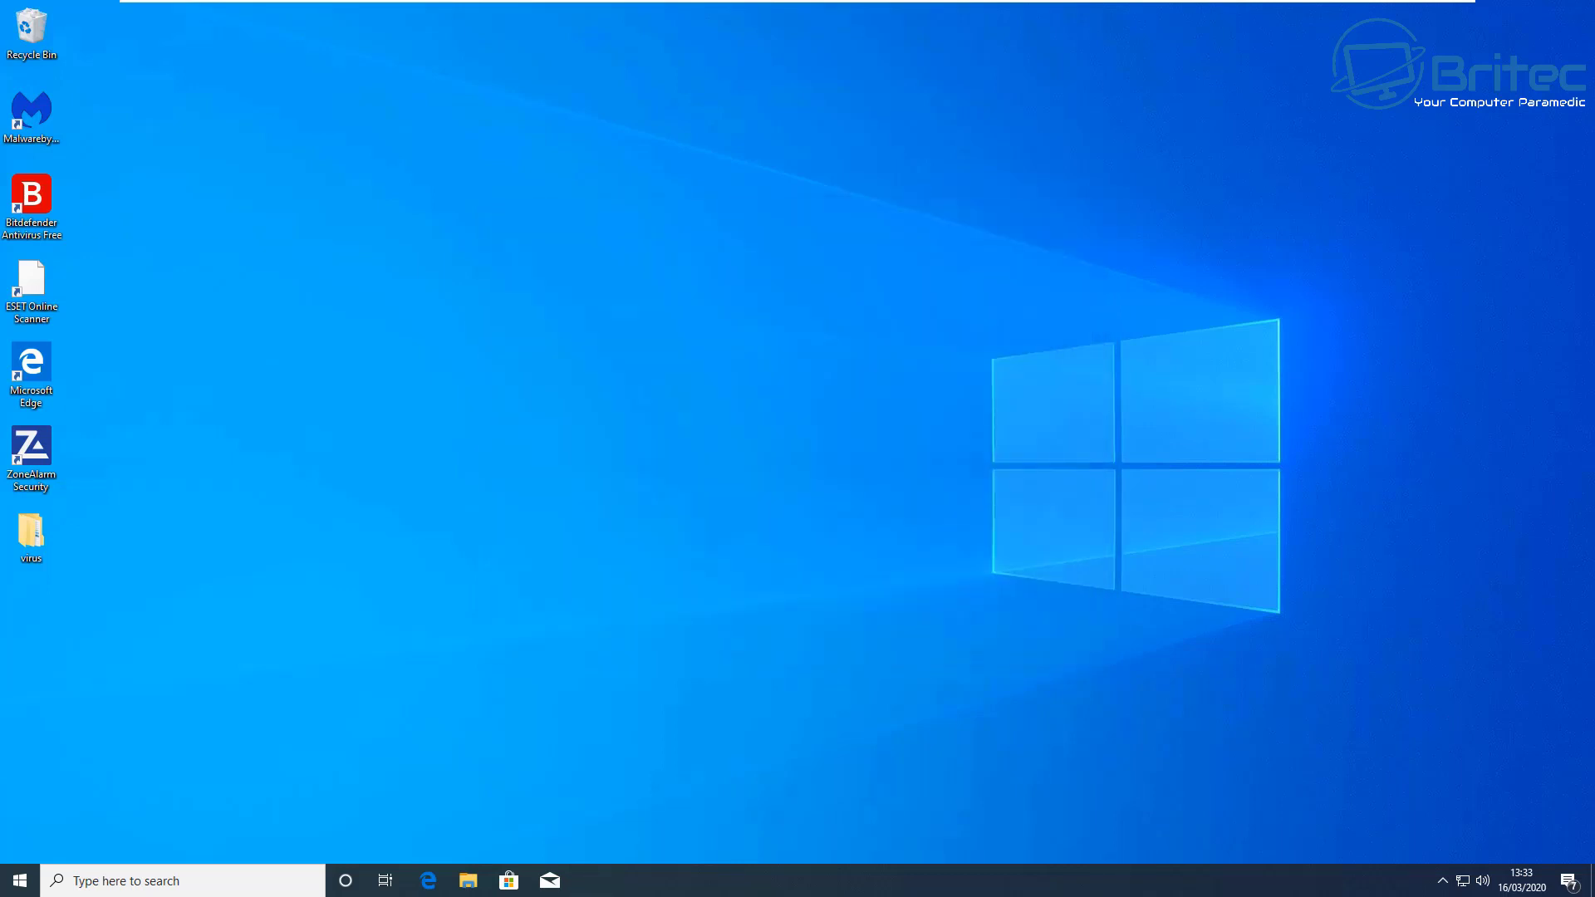